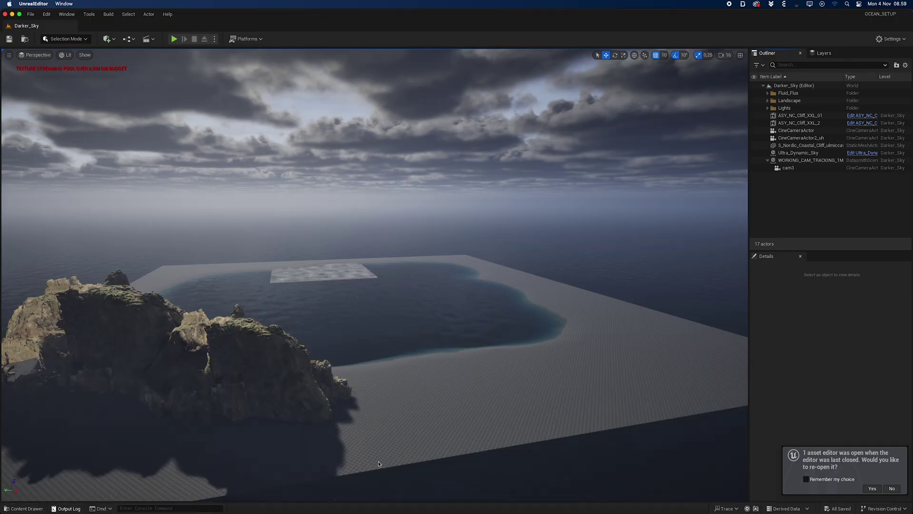
{"action": "left_click", "coordinate": [379, 462]}
{"action": "left_click", "coordinate": [754, 108]}
{"action": "left_click", "coordinate": [815, 153]}
{"action": "left_click", "coordinate": [783, 130]}
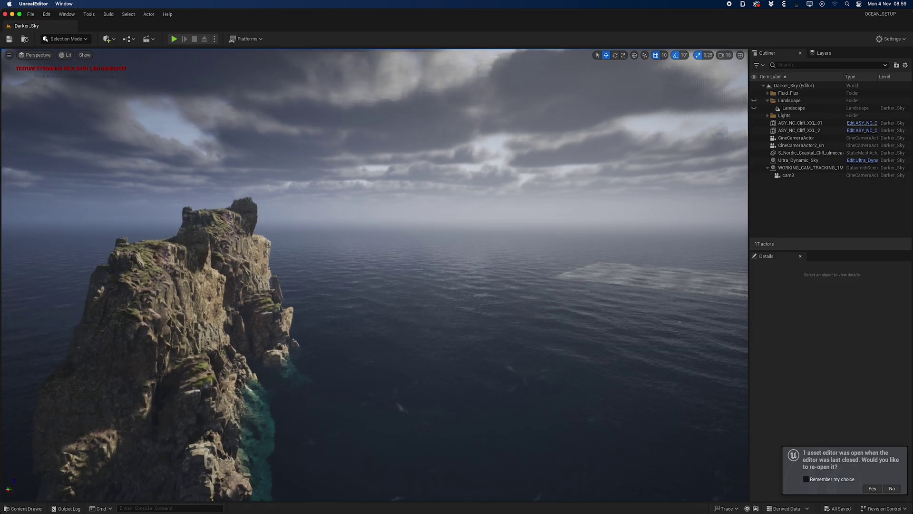
{"action": "key", "text": "d"}
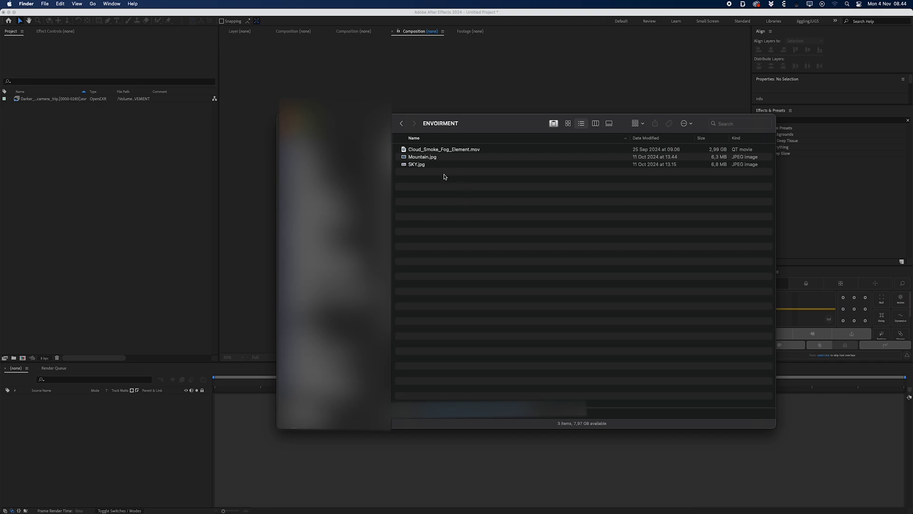
Step: Import Mountain.jpg and SKY.jpg from the ENVOIRMENT folder into the After Effects project
{"action": "left_click_drag", "start_coordinate": [430, 189], "coordinate": [424, 159]}
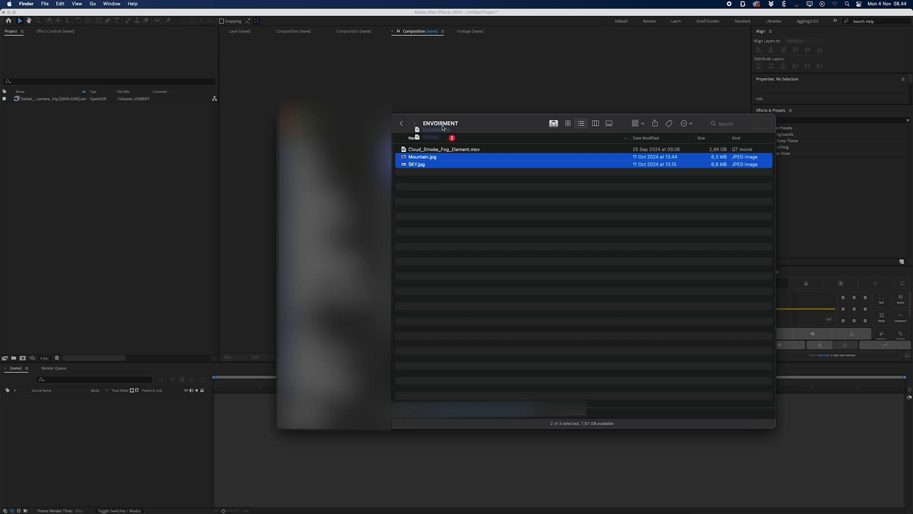
{"action": "left_click_drag", "start_coordinate": [442, 127], "coordinate": [102, 169]}
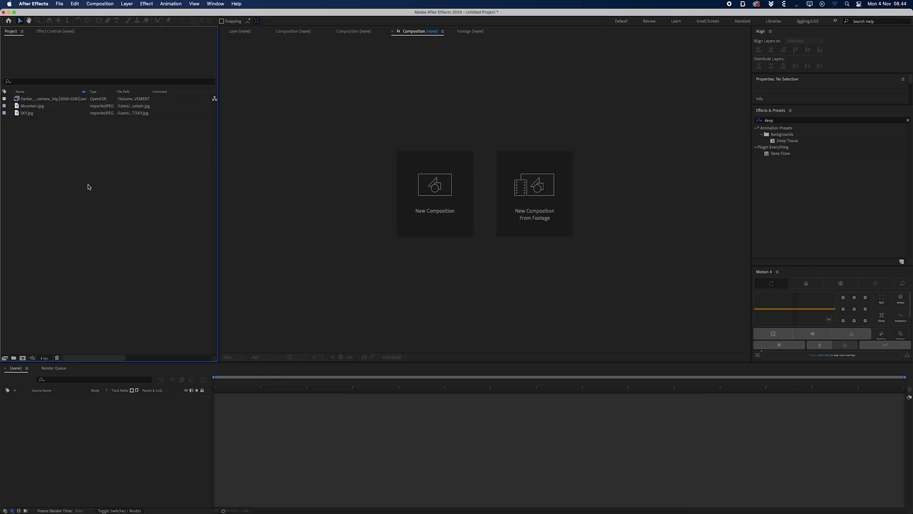
Step: Interpret the Darker_Sky_Level_Sequence1_camera_trip EXR sequence at 24 frames per second
{"action": "left_click", "coordinate": [68, 97]}
{"action": "right_click", "coordinate": [74, 99]}
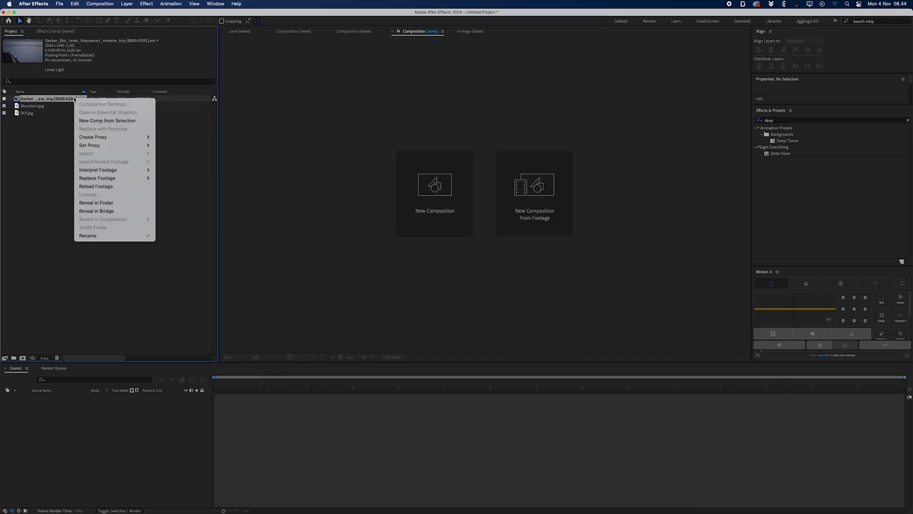
{"action": "mouse_move", "coordinate": [106, 171]}
{"action": "left_click", "coordinate": [175, 172]}
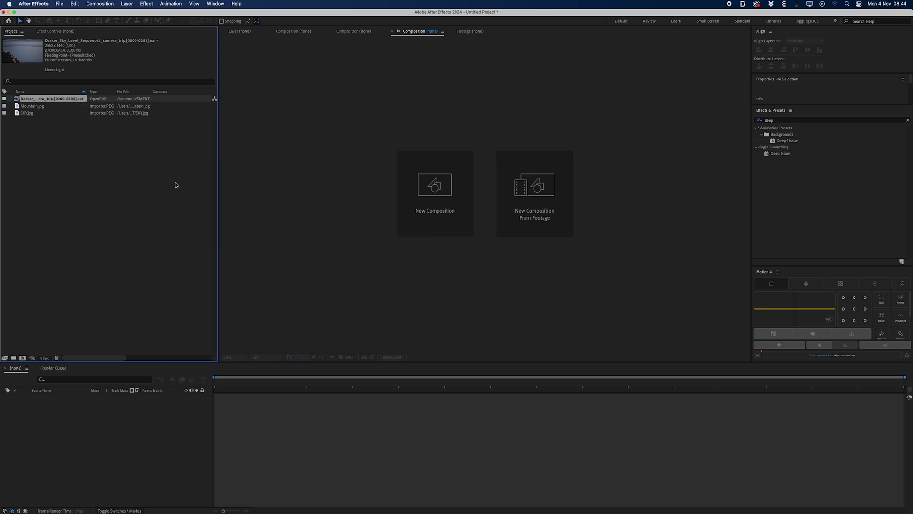
{"action": "type", "text": "2"}
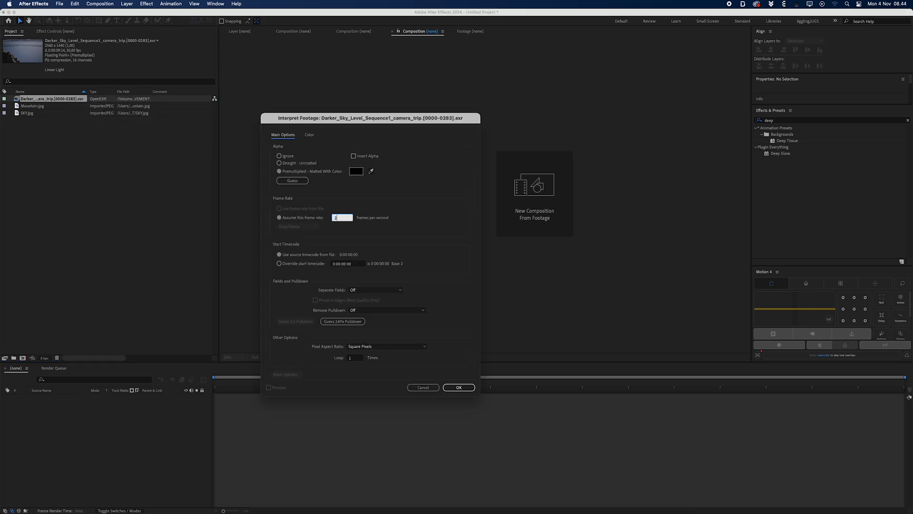
{"action": "type", "text": "4"}
{"action": "key", "text": "Return"}
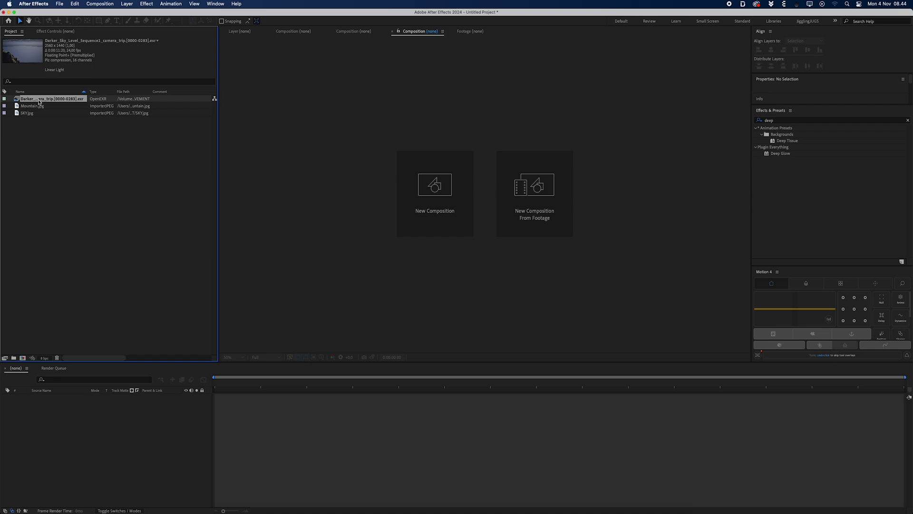
Step: Create a composition from the EXR sequence and trim it to a work area from 0:00:00:12 to 0:00:06:21
{"action": "left_click_drag", "start_coordinate": [22, 359], "coordinate": [23, 359]}
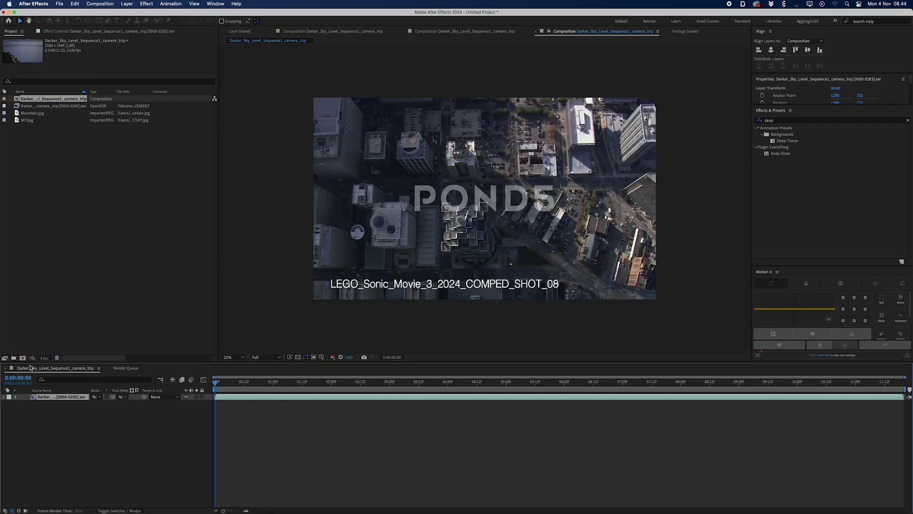
{"action": "left_click_drag", "start_coordinate": [217, 383], "coordinate": [555, 381]}
{"action": "key", "text": "period"}
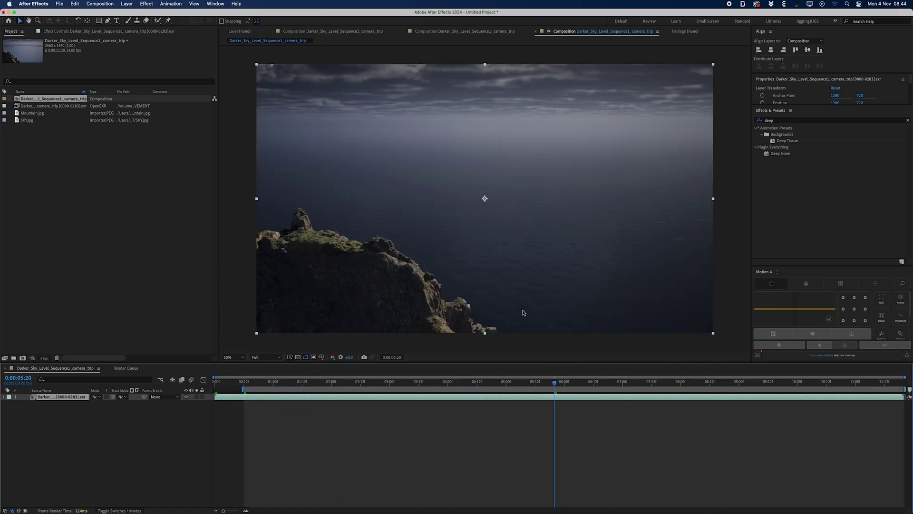
{"action": "left_click", "coordinate": [615, 381]}
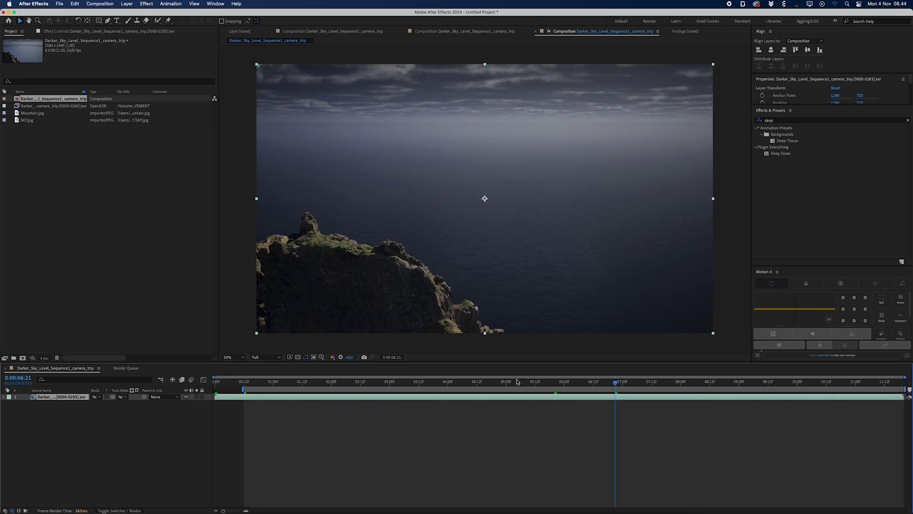
{"action": "key", "text": "n"}
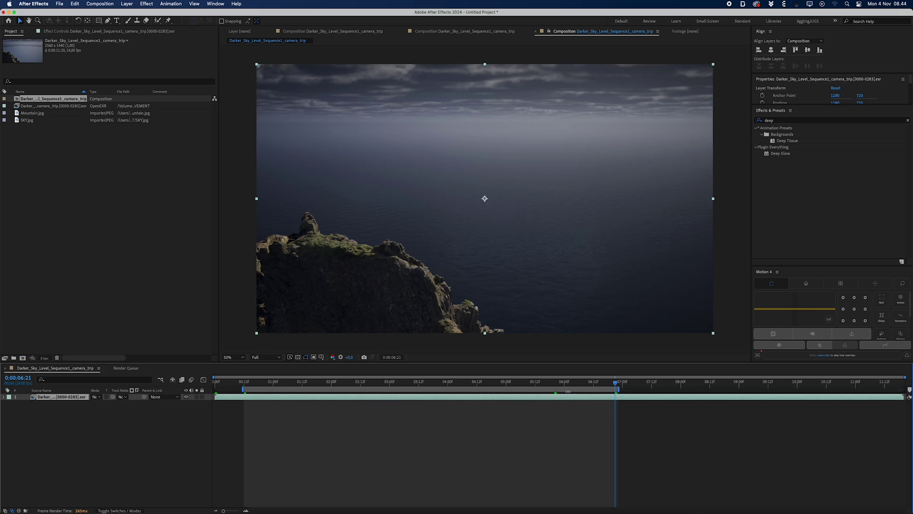
{"action": "right_click", "coordinate": [567, 390]}
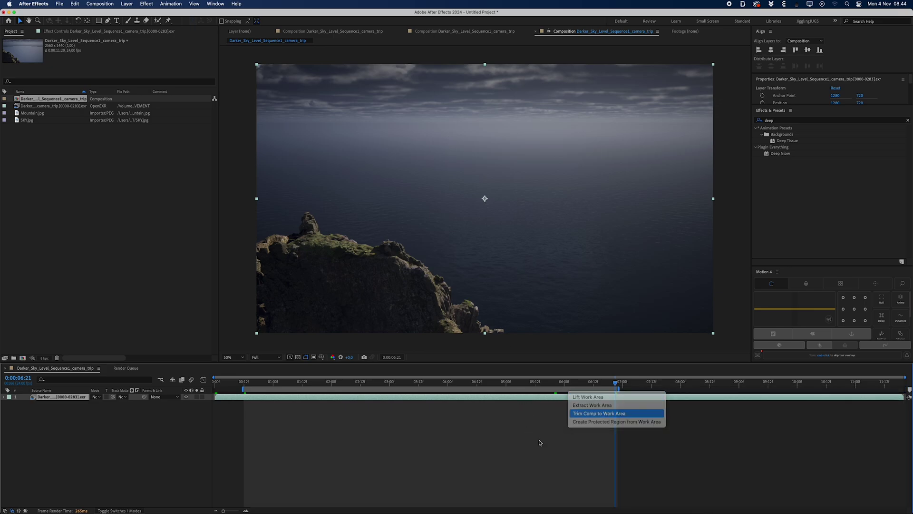
{"action": "left_click", "coordinate": [599, 415]}
Step: Set the composition's start timecode to 0 and rename it Envoirment_Comp
{"action": "key", "text": "super+k"}
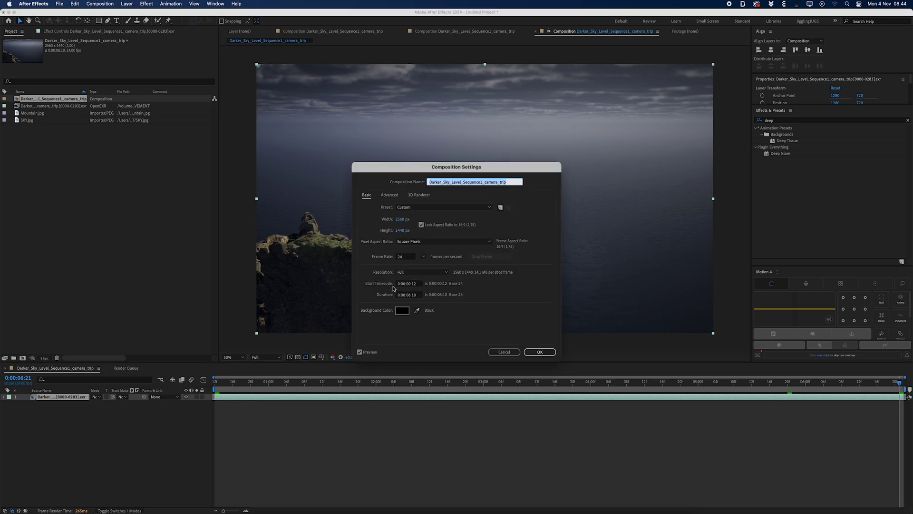
{"action": "left_click", "coordinate": [401, 287]}
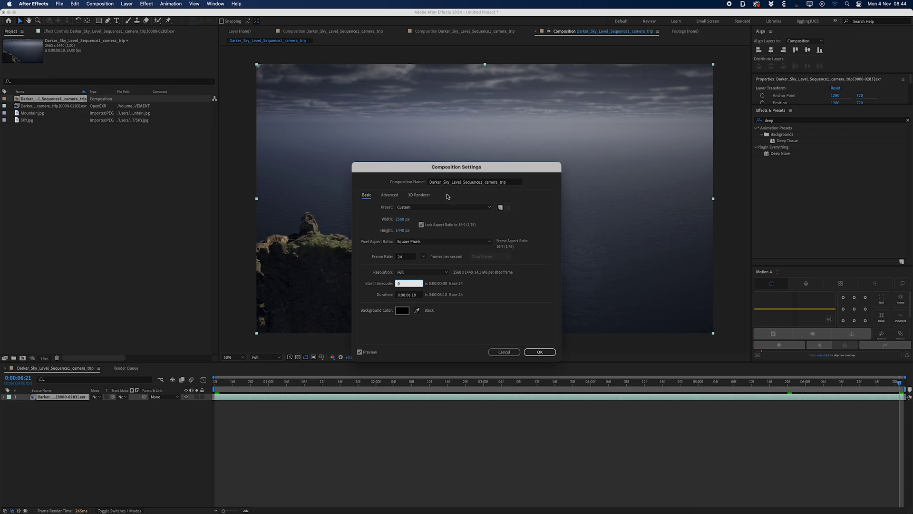
{"action": "left_click", "coordinate": [458, 182]}
{"action": "type", "text": "Envoirment_Comp"}
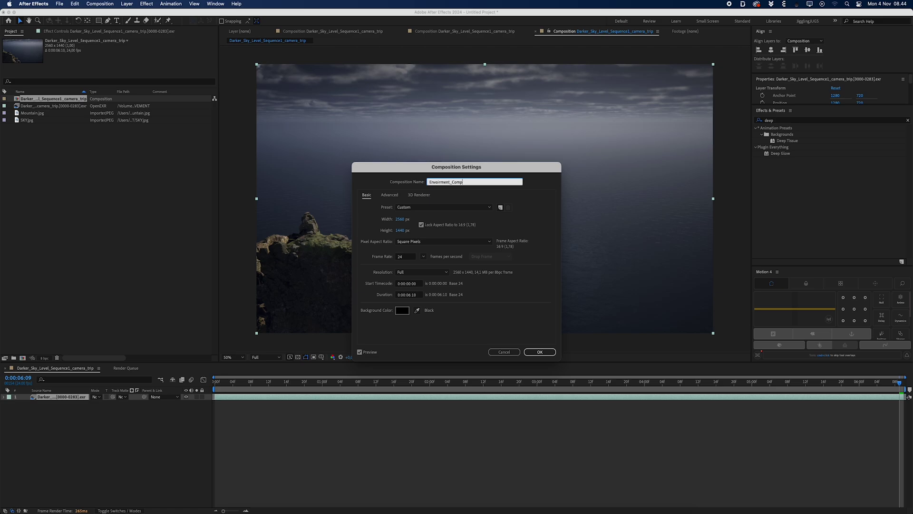
{"action": "key", "text": "Return"}
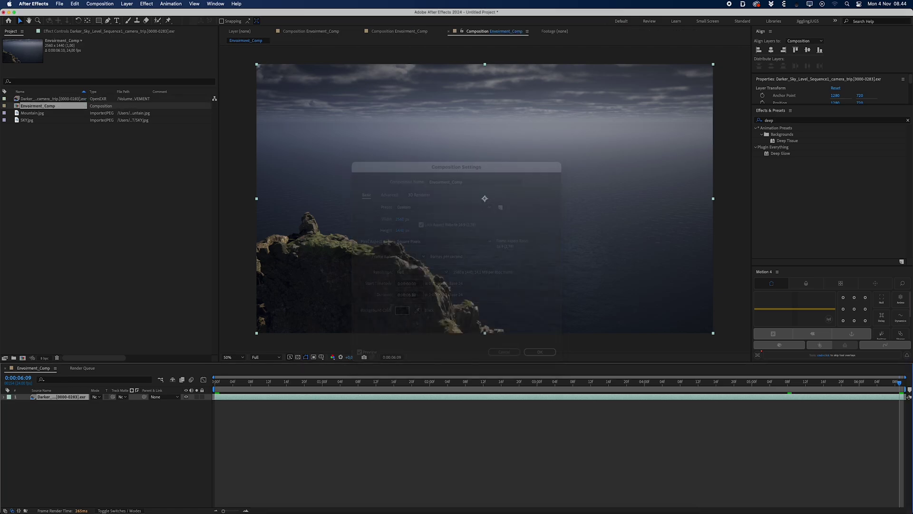
Step: Add a null object to the composition at its first frame and name it Sky Track
{"action": "left_click", "coordinate": [173, 421]}
{"action": "key", "text": "Home"}
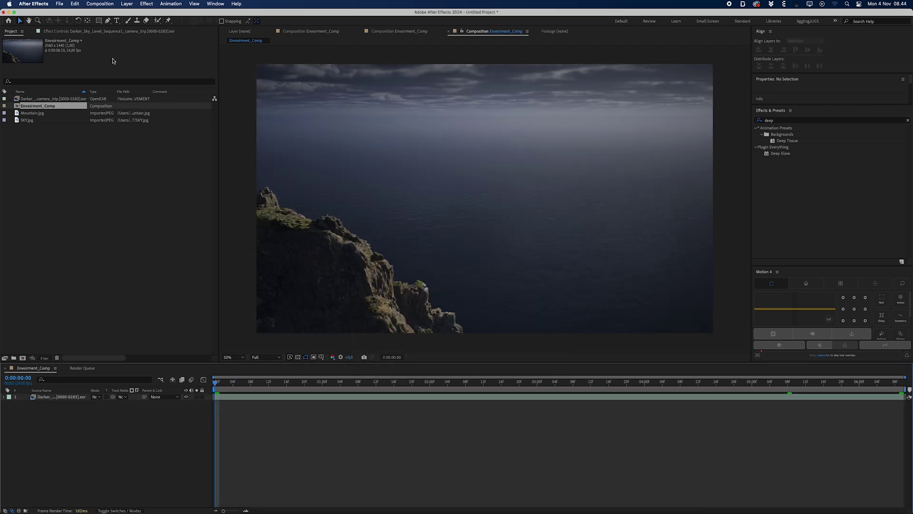
{"action": "left_click", "coordinate": [127, 4]}
{"action": "mouse_move", "coordinate": [133, 14]}
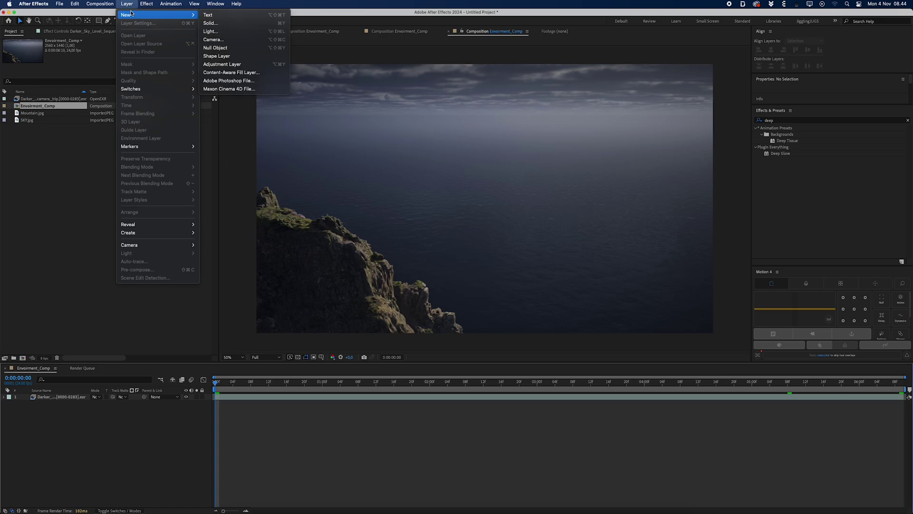
{"action": "left_click", "coordinate": [228, 48]}
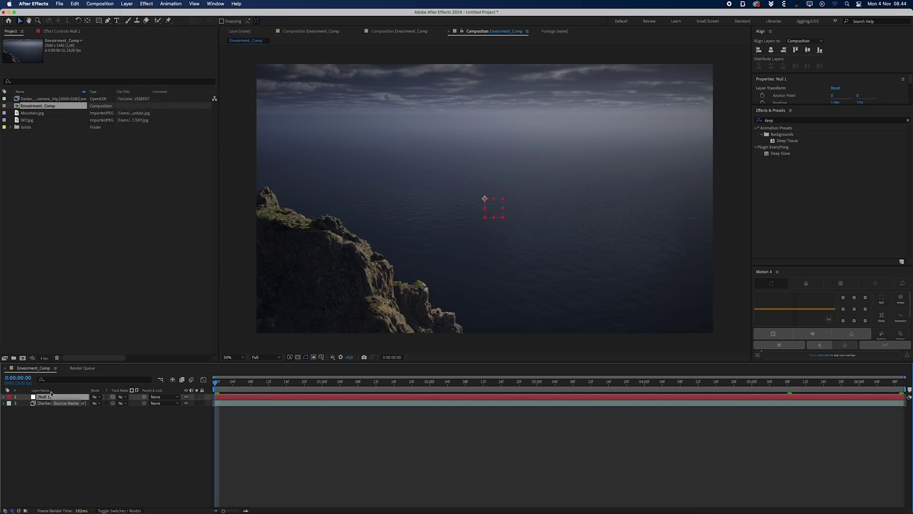
{"action": "key", "text": "Return"}
Step: Duplicate the Sky Track null and rename the copy Mountain Track
{"action": "key", "text": "Return"}
{"action": "key", "text": "ctrl+d"}
{"action": "key", "text": "Return"}
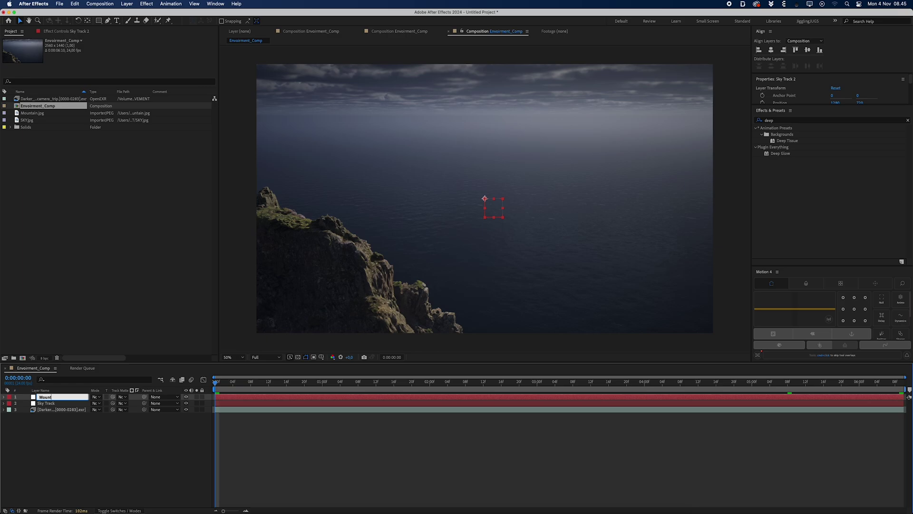
{"action": "type", "text": "Mountain Track"}
{"action": "key", "text": "Return"}
Step: Apply Track in Boris FX Mocha to the EXR sequence layer
{"action": "key", "text": "ctrl+Down"}
{"action": "key", "text": "ctrl+Down"}
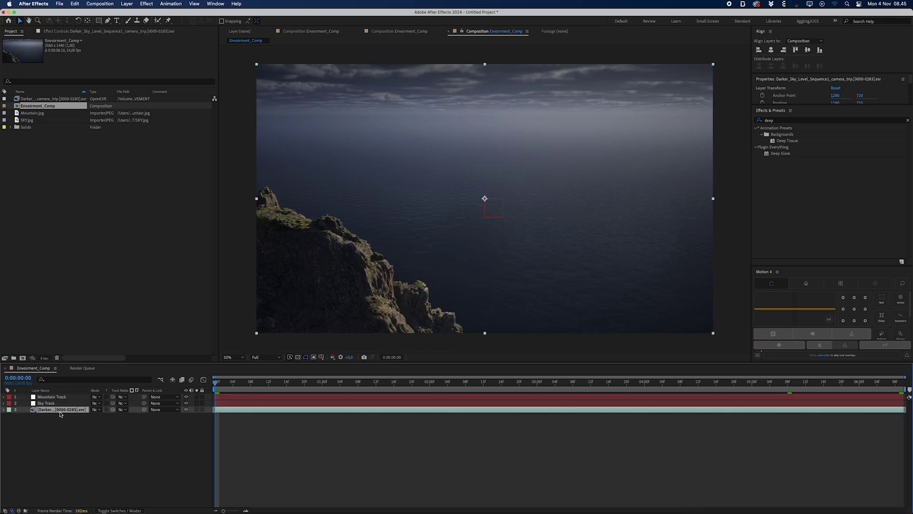
{"action": "left_click", "coordinate": [171, 3]}
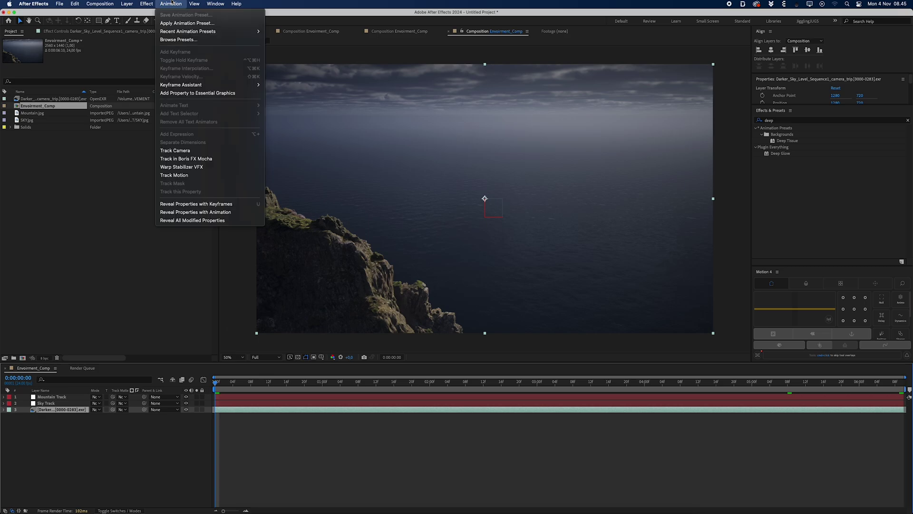
{"action": "left_click", "coordinate": [174, 158]}
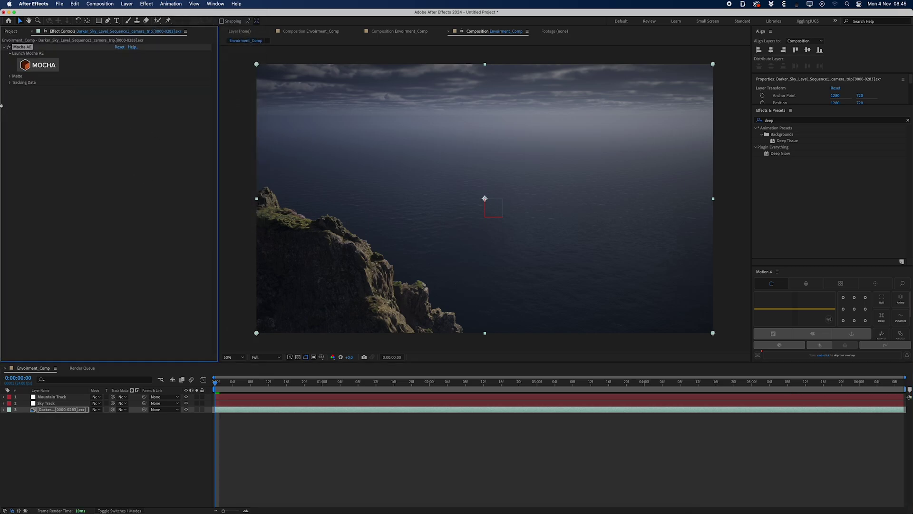
Step: Set Mocha AE's tracking data export option to Transform and its export layer to Sky Track
{"action": "left_click", "coordinate": [10, 82]}
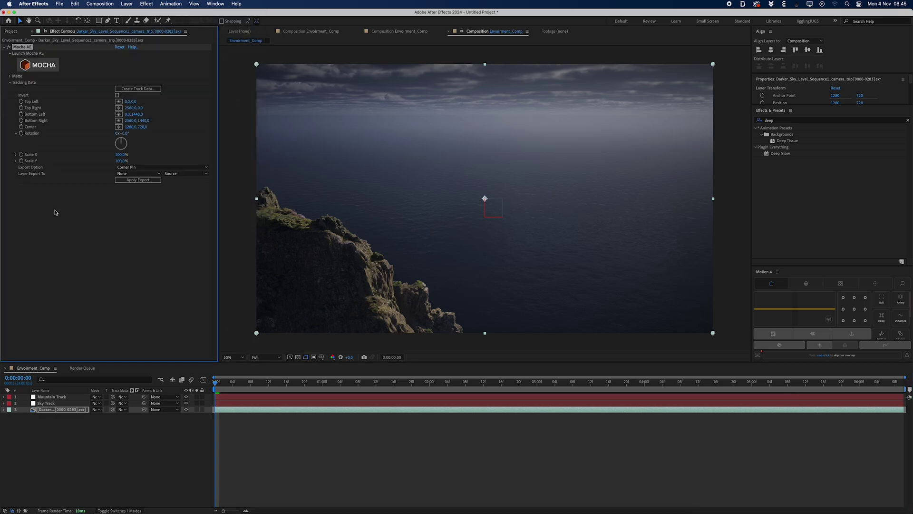
{"action": "left_click", "coordinate": [155, 167]}
{"action": "left_click", "coordinate": [138, 192]}
{"action": "left_click", "coordinate": [136, 174]}
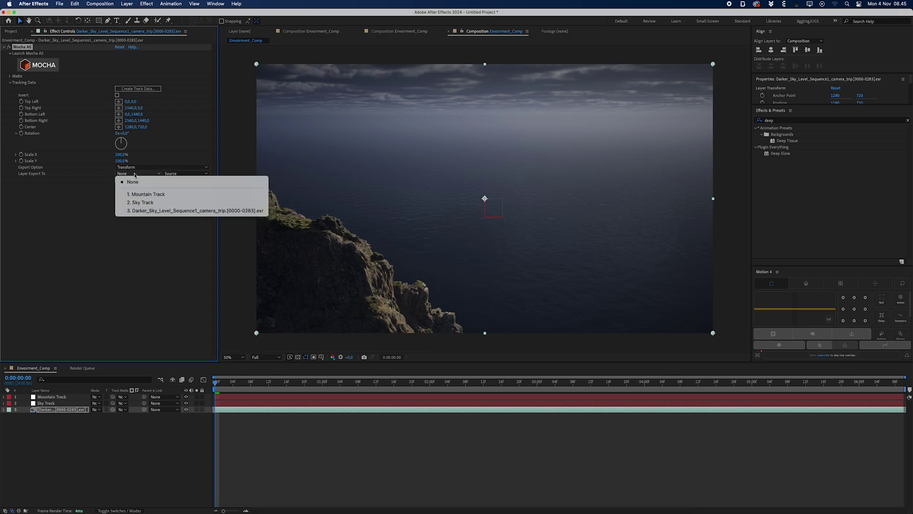
{"action": "left_click", "coordinate": [140, 203]}
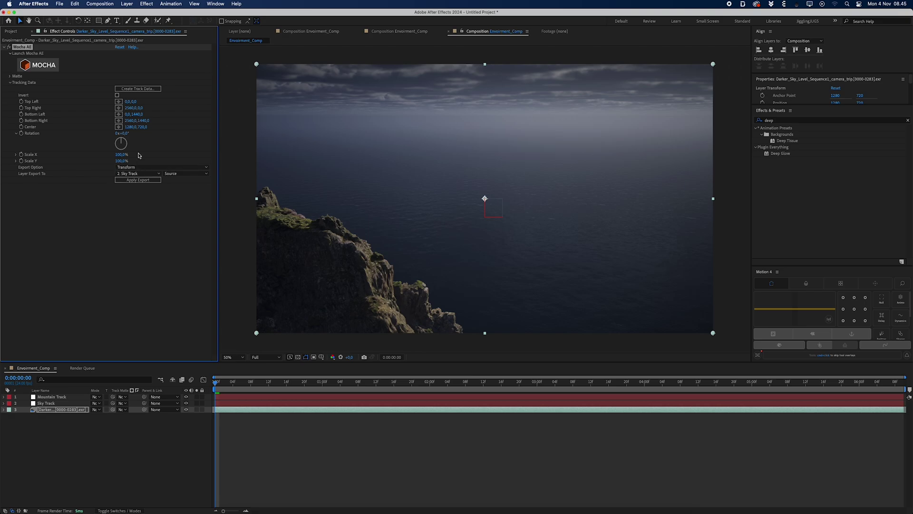
Step: Launch Mocha AE, outline the sky down to the horizon with a spline, and track it forward with translation, scale and rotation but no skew
{"action": "left_click", "coordinate": [52, 65]}
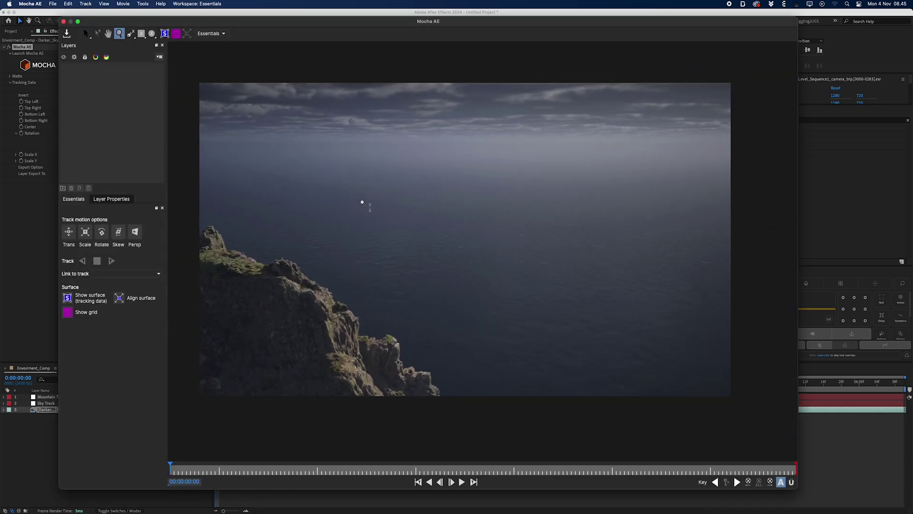
{"action": "left_click_drag", "start_coordinate": [404, 175], "coordinate": [420, 155]}
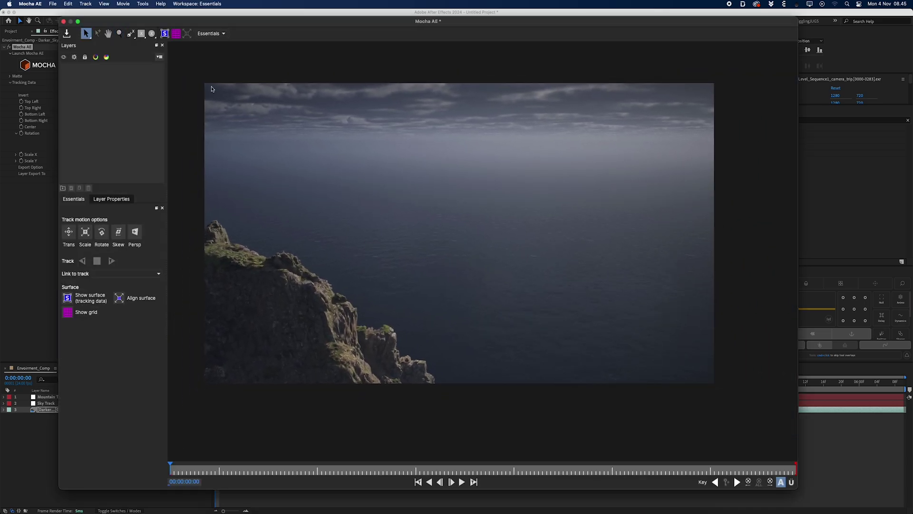
{"action": "left_click_drag", "start_coordinate": [332, 138], "coordinate": [326, 147]}
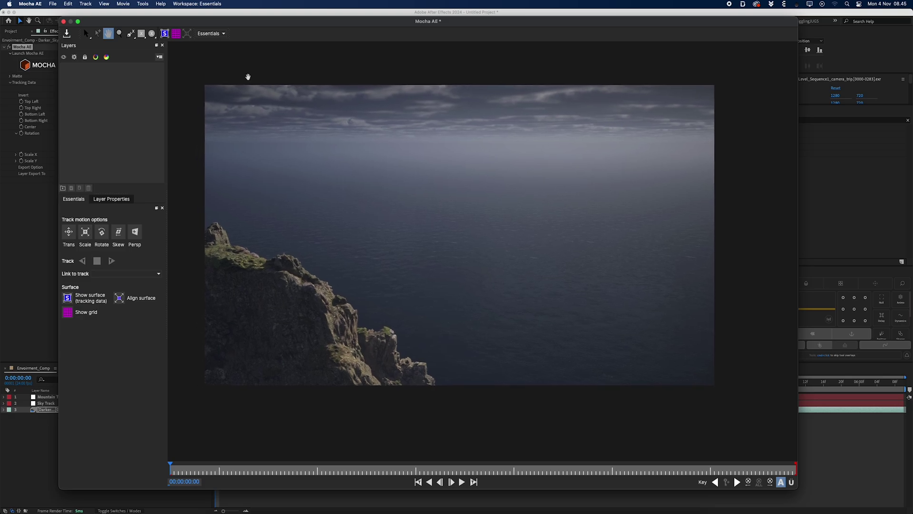
{"action": "left_click", "coordinate": [130, 33]}
{"action": "left_click", "coordinate": [198, 137]}
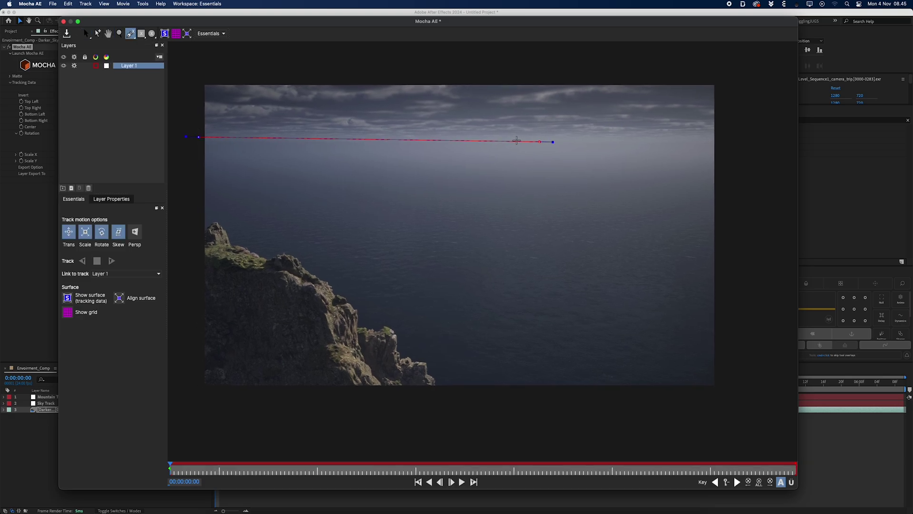
{"action": "left_click", "coordinate": [421, 139]}
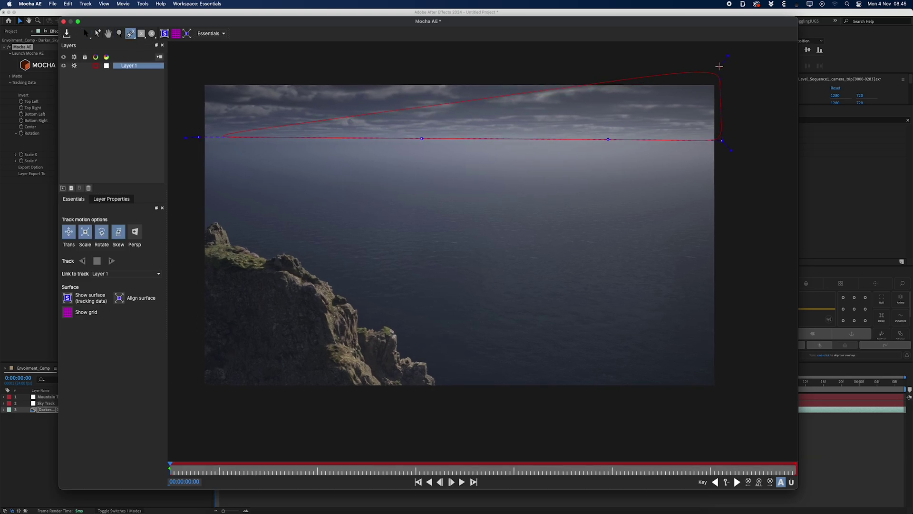
{"action": "right_click", "coordinate": [203, 78]}
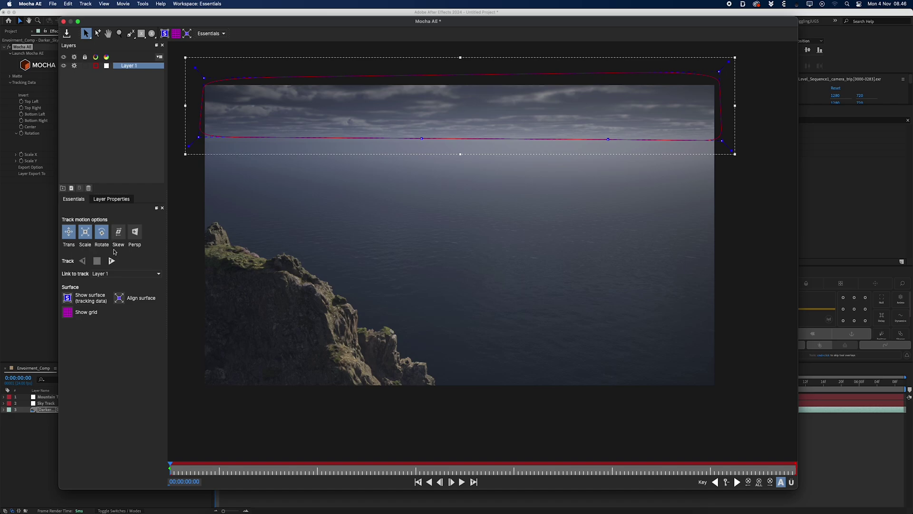
{"action": "left_click", "coordinate": [111, 261]}
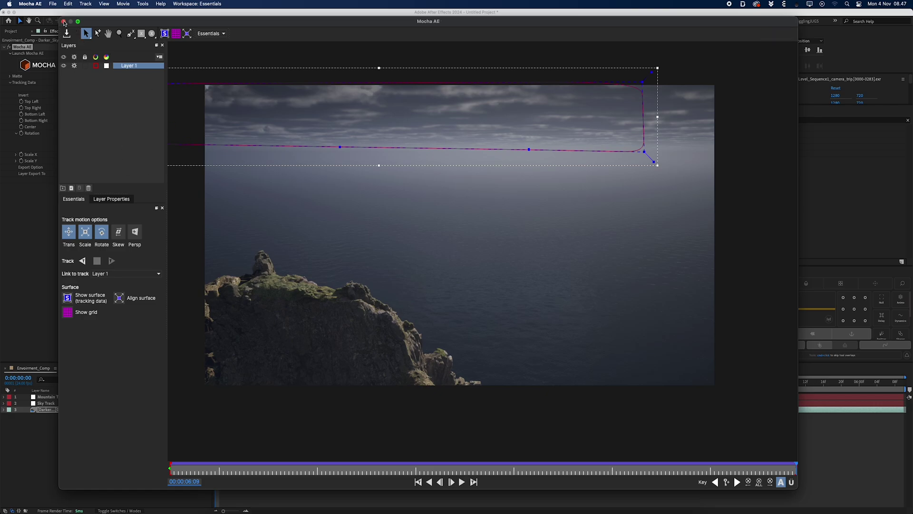
Step: Create the sky track data, apply the export to the Sky Track null, and reveal and preview its keyframes
{"action": "left_click", "coordinate": [64, 22]}
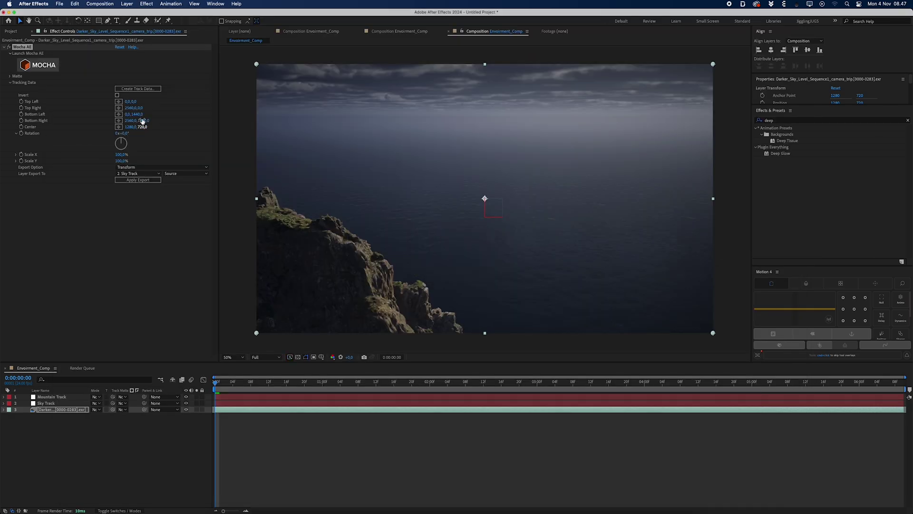
{"action": "left_click", "coordinate": [138, 89]}
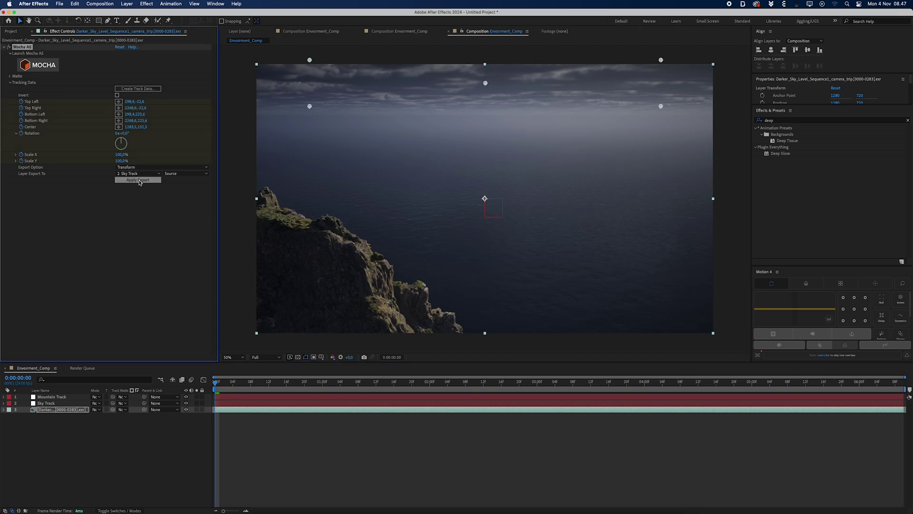
{"action": "left_click", "coordinate": [62, 403]}
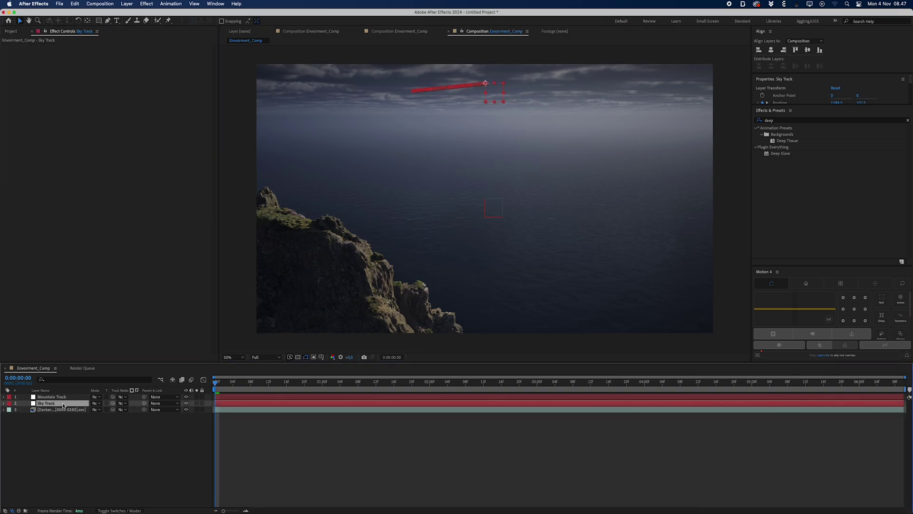
{"action": "key", "text": "u"}
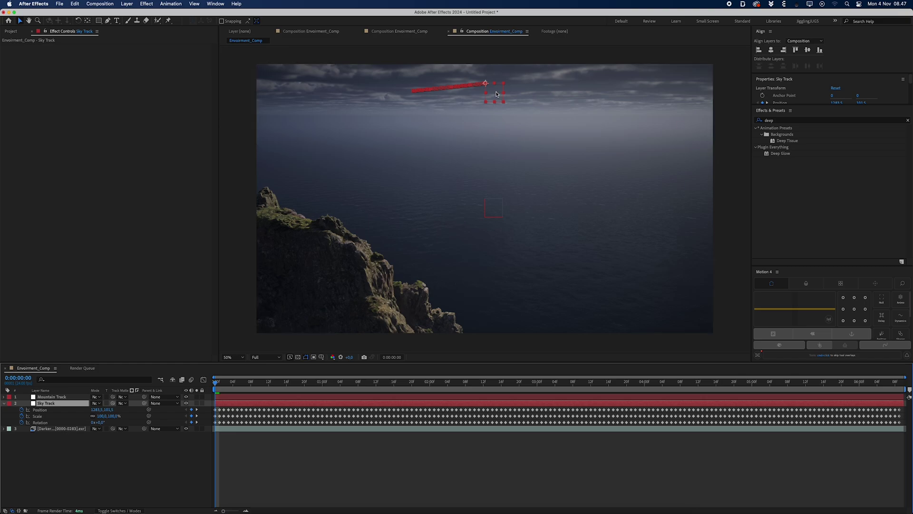
{"action": "left_click_drag", "start_coordinate": [309, 384], "coordinate": [631, 382]}
{"action": "left_click_drag", "start_coordinate": [548, 364], "coordinate": [123, 382]}
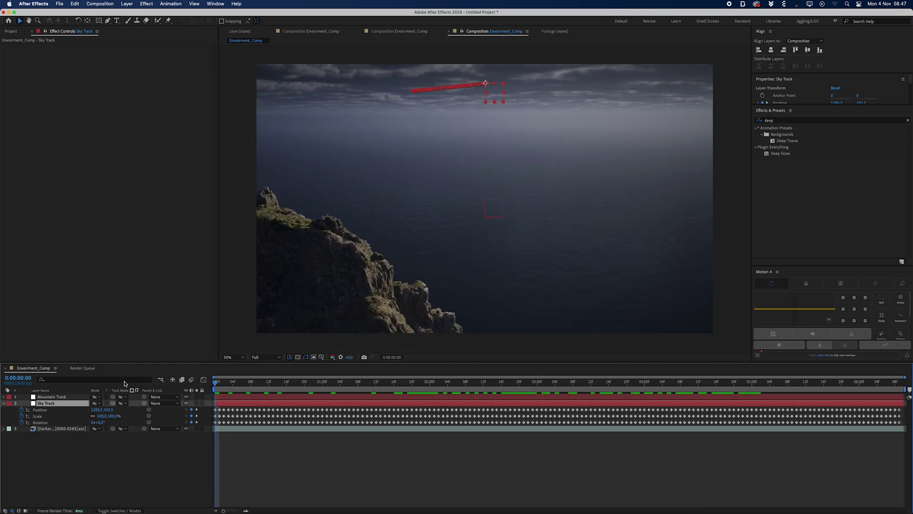
Step: Reset Mocha AE on the EXR layer and set its export option to Transform and its export layer to Mountain Track
{"action": "left_click", "coordinate": [43, 430]}
{"action": "left_click", "coordinate": [120, 47]}
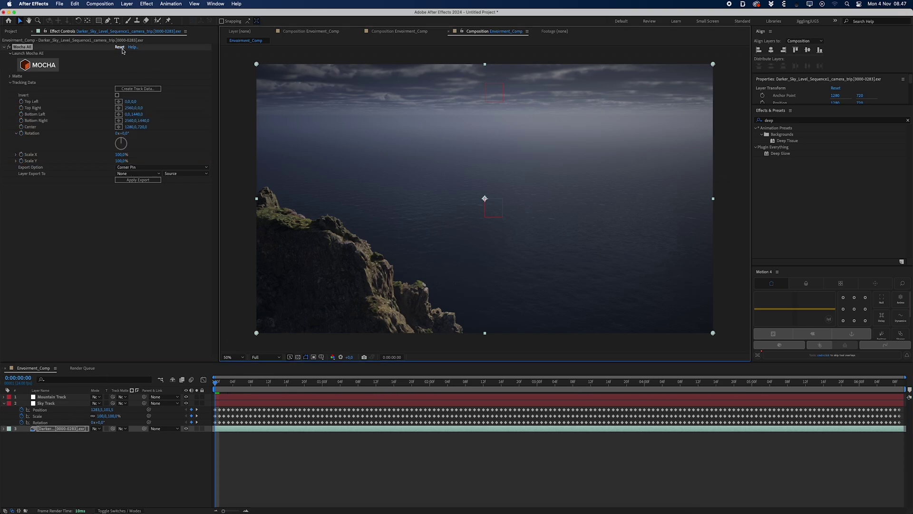
{"action": "left_click", "coordinate": [135, 167]}
{"action": "left_click", "coordinate": [138, 192]}
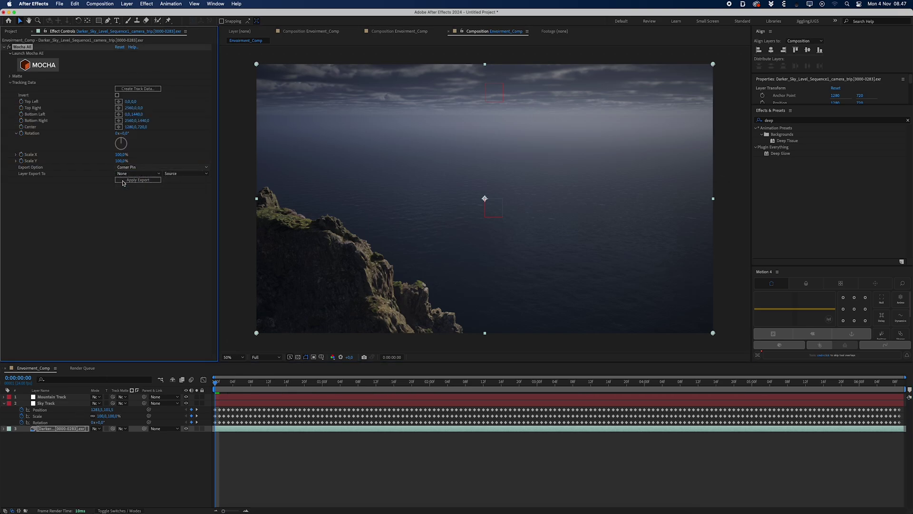
{"action": "left_click", "coordinate": [137, 173]}
{"action": "left_click", "coordinate": [145, 194]}
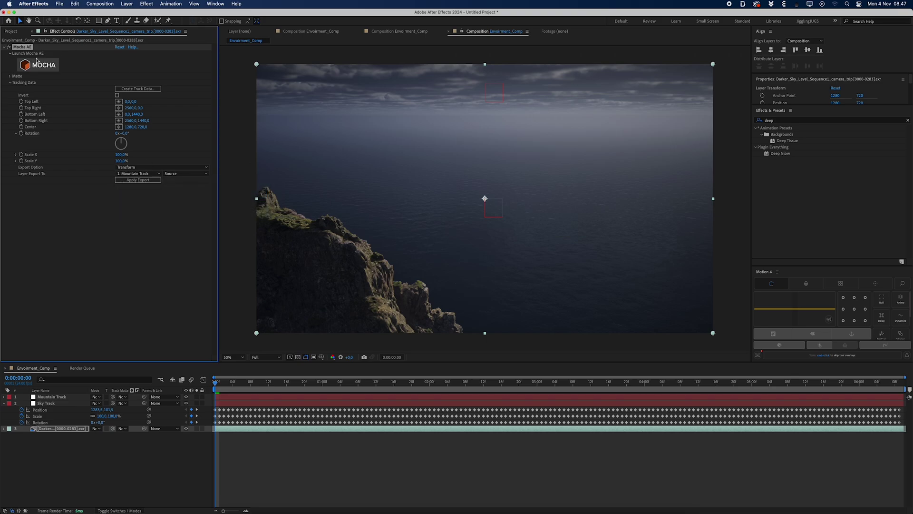
Step: Launch Mocha AE again and outline the rocky cliff with a closed spline on the first frame
{"action": "left_click", "coordinate": [38, 63]}
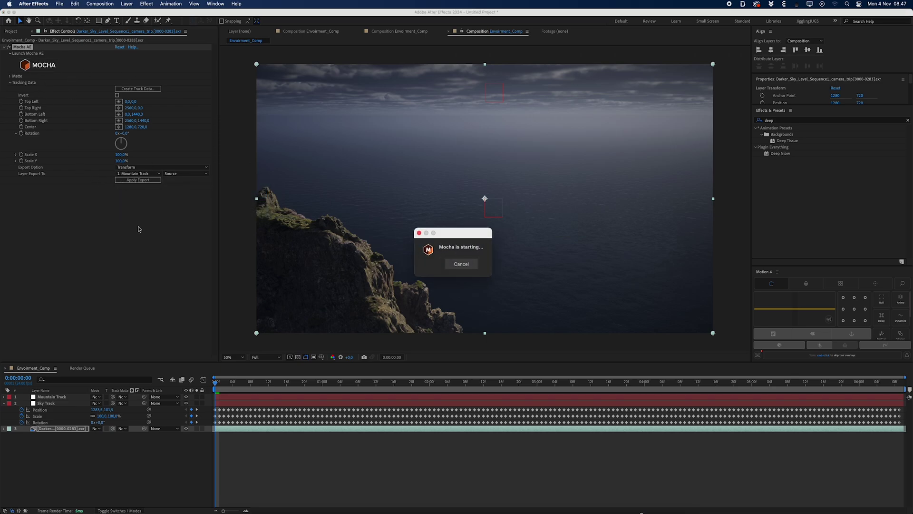
{"action": "key", "text": "z"}
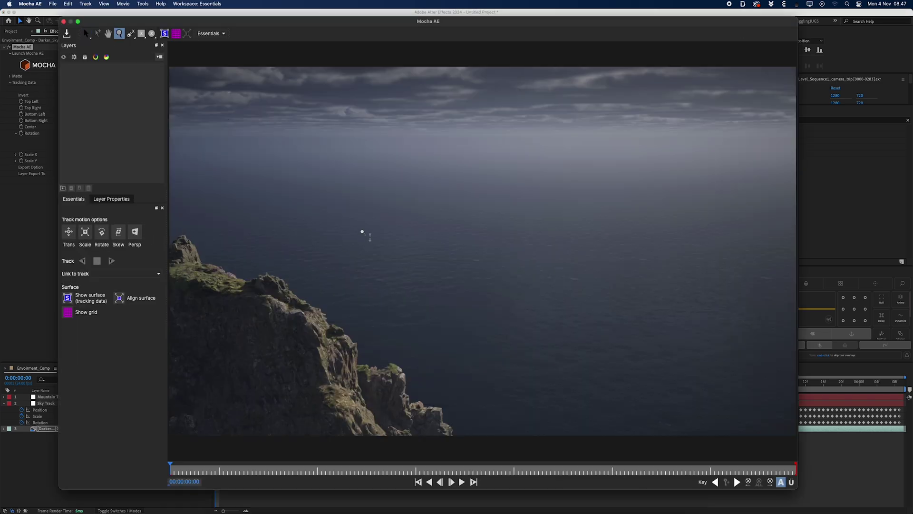
{"action": "left_click_drag", "start_coordinate": [364, 232], "coordinate": [353, 261]}
{"action": "key", "text": "x"}
{"action": "left_click_drag", "start_coordinate": [409, 267], "coordinate": [413, 250]}
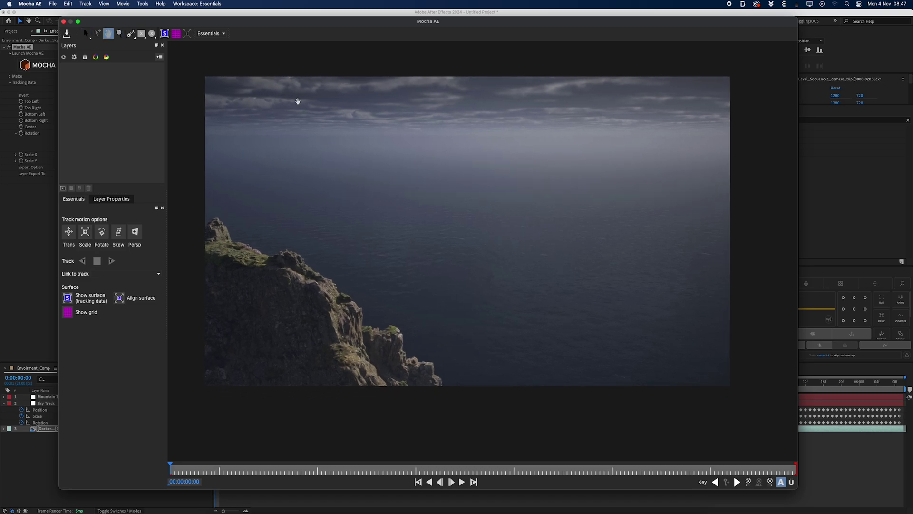
{"action": "left_click", "coordinate": [130, 33]}
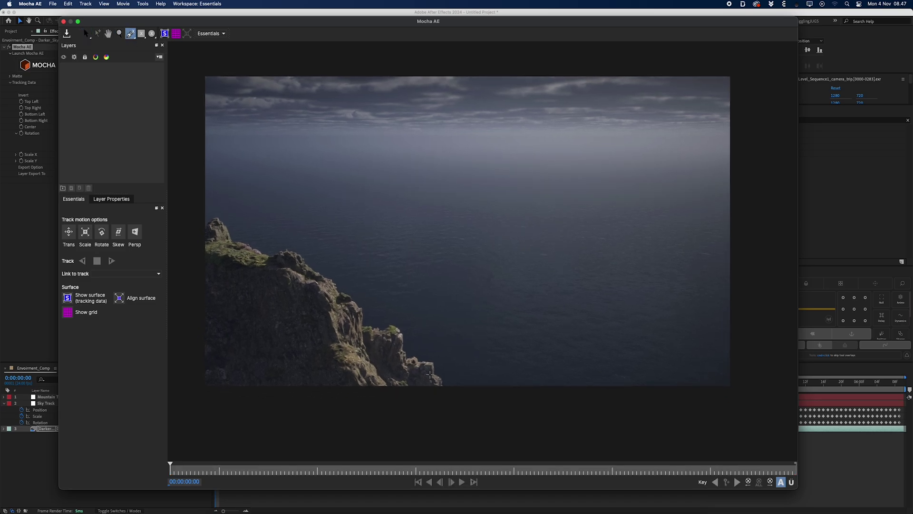
{"action": "left_click", "coordinate": [443, 390]}
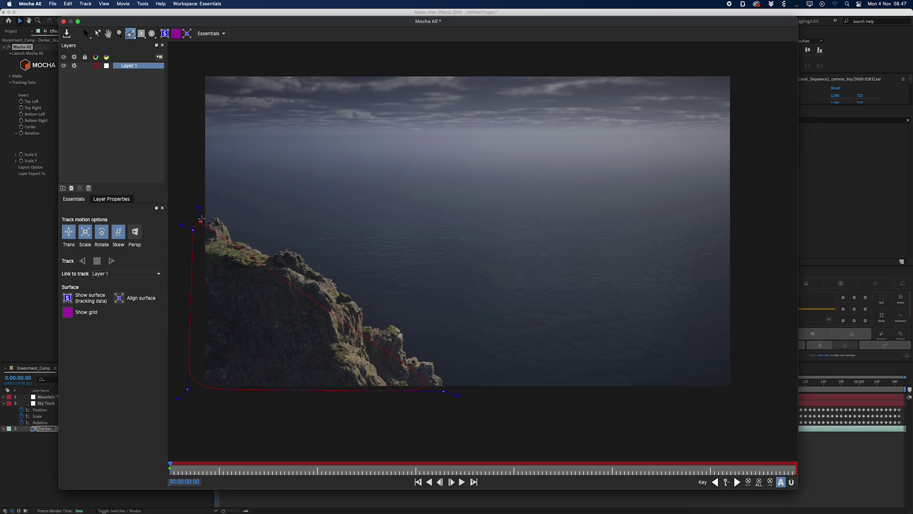
{"action": "right_click", "coordinate": [375, 320]}
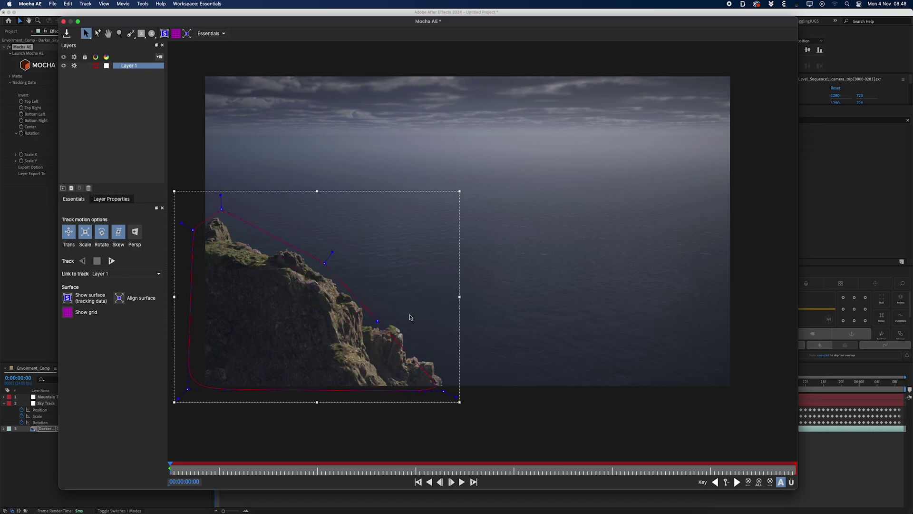
Step: Track the cliff outline forward with skew disabled, and save the Mocha project before returning to After Effects
{"action": "left_click", "coordinate": [117, 232]}
{"action": "left_click", "coordinate": [111, 261]}
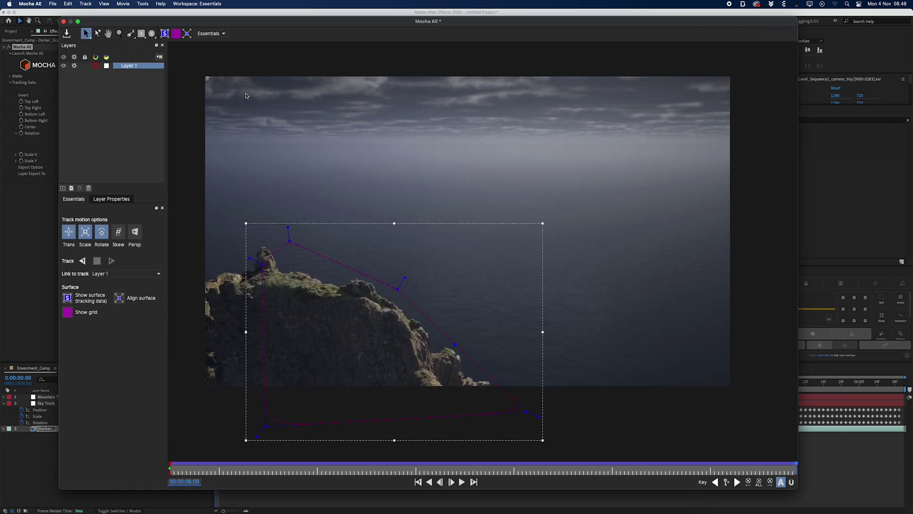
{"action": "left_click", "coordinate": [52, 4]}
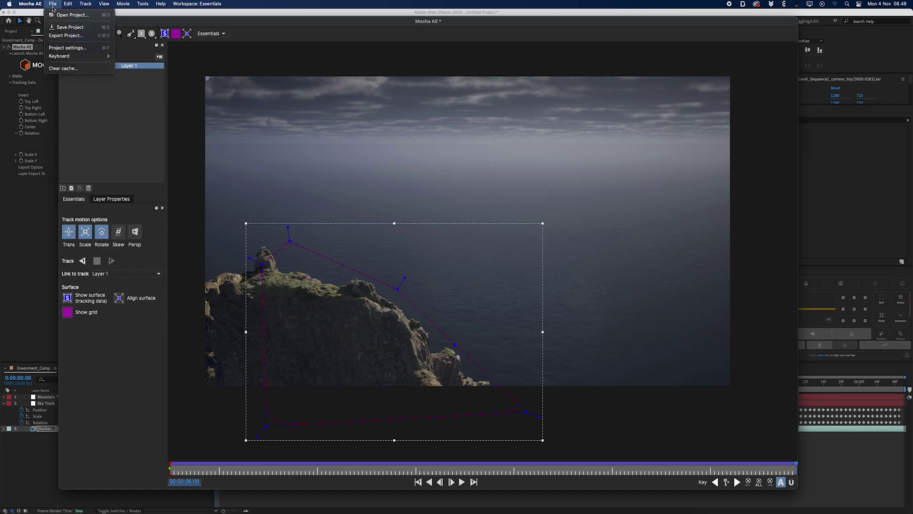
{"action": "left_click", "coordinate": [67, 29]}
{"action": "left_click_drag", "start_coordinate": [127, 21], "coordinate": [125, 22]}
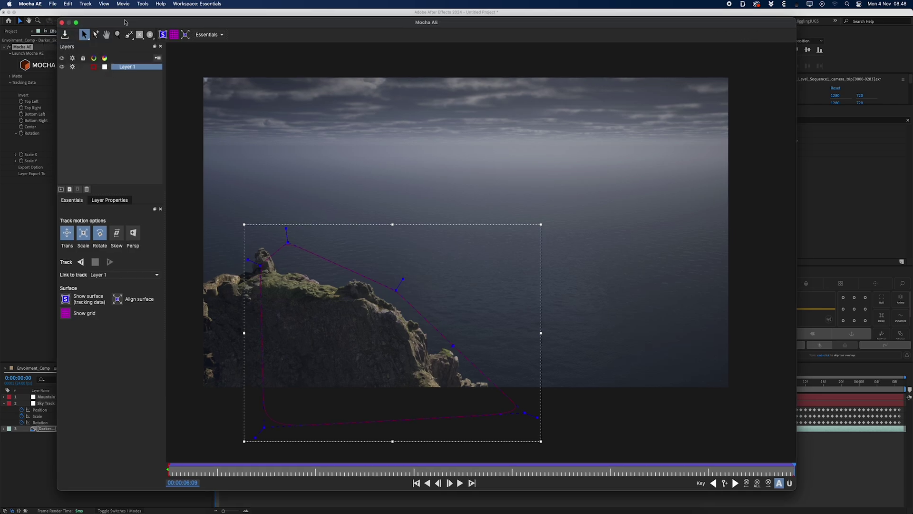
{"action": "left_click", "coordinate": [62, 22]}
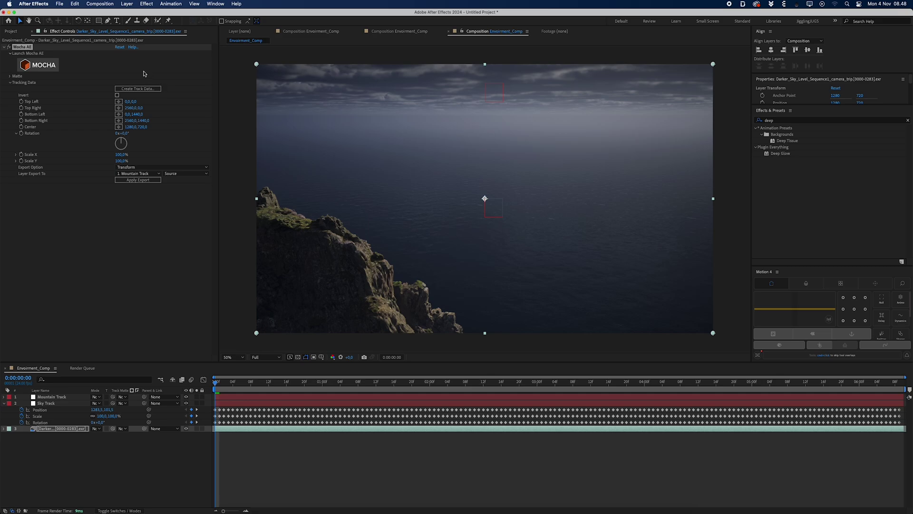
Step: Create the cliff track data, apply the export to the Mountain Track null and preview its motion
{"action": "left_click", "coordinate": [145, 88]}
{"action": "left_click", "coordinate": [147, 180]}
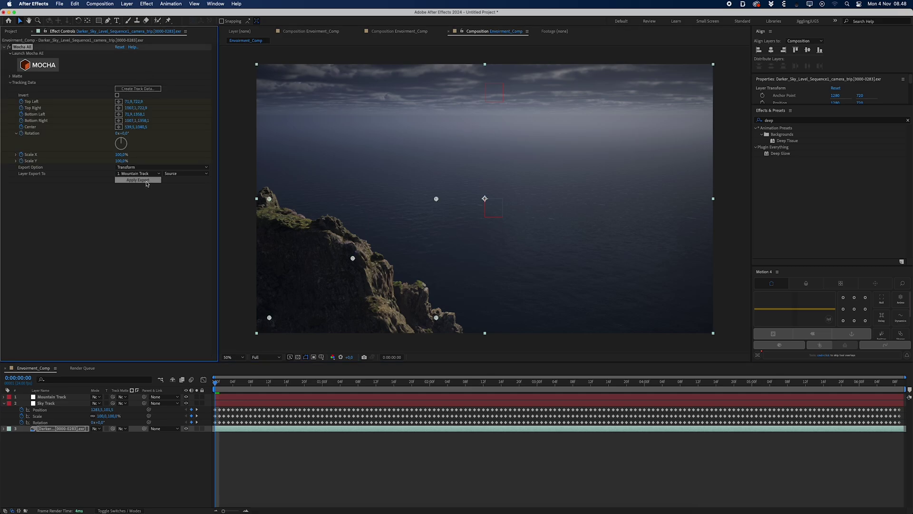
{"action": "left_click", "coordinate": [57, 397]}
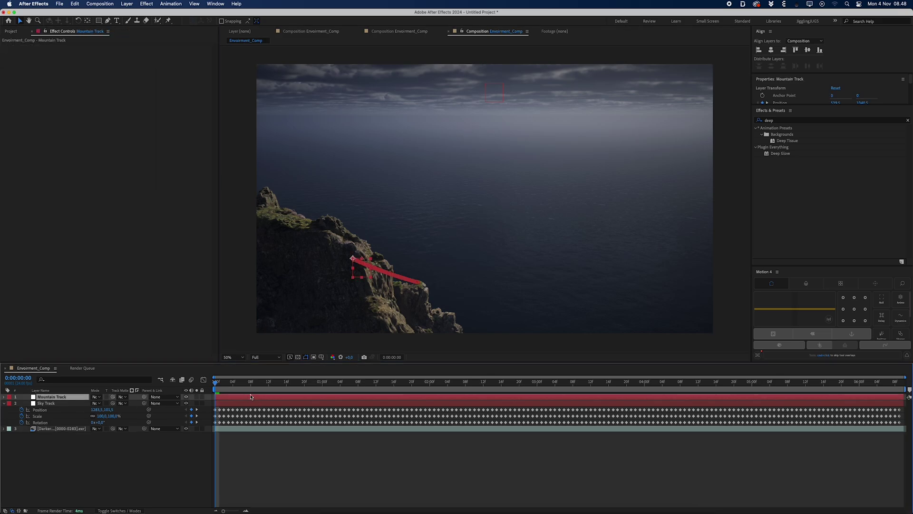
{"action": "key", "text": "space"}
{"action": "key", "text": "space"}
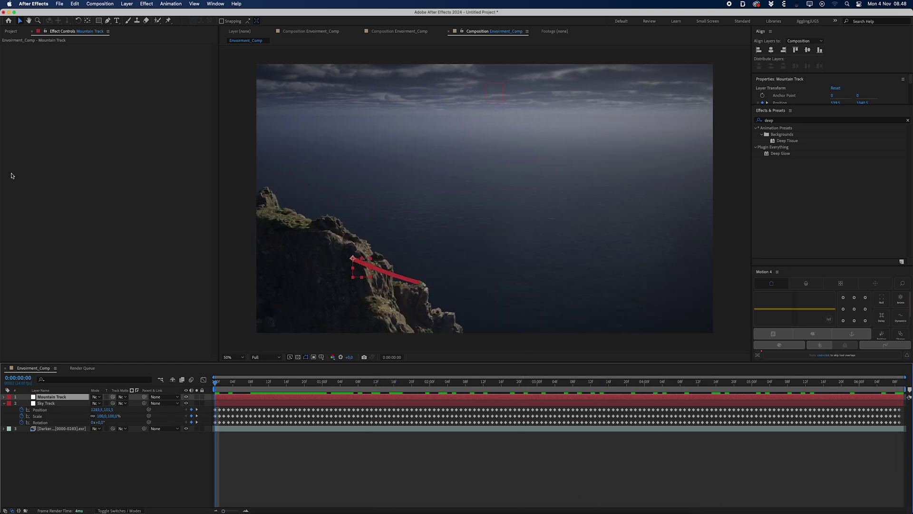
Step: Place SKY.jpg in the timeline directly above the EXR layer, scale it to about 44% and raise it to the horizon
{"action": "left_click", "coordinate": [10, 31]}
{"action": "left_click", "coordinate": [36, 120]}
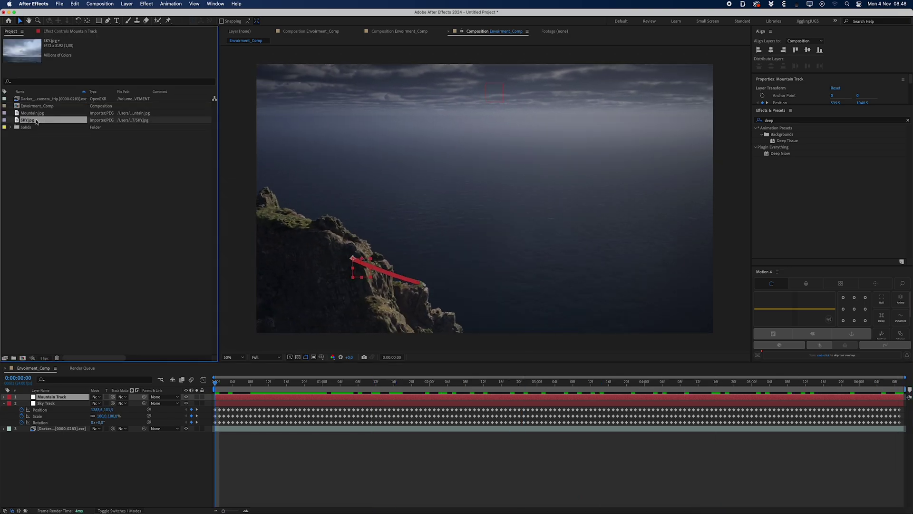
{"action": "left_click_drag", "start_coordinate": [36, 120], "coordinate": [71, 414]}
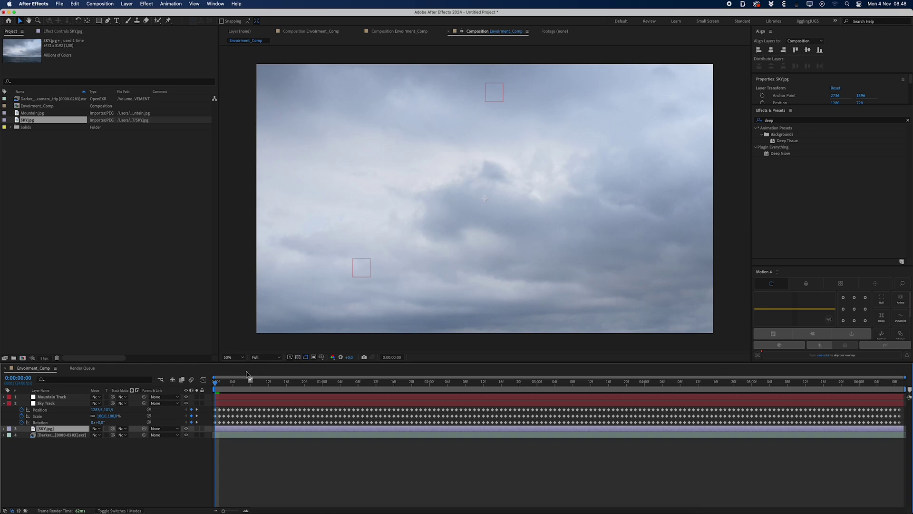
{"action": "key", "text": "s"}
{"action": "left_click_drag", "start_coordinate": [118, 435], "coordinate": [98, 437]}
{"action": "left_click_drag", "start_coordinate": [480, 248], "coordinate": [505, 114]}
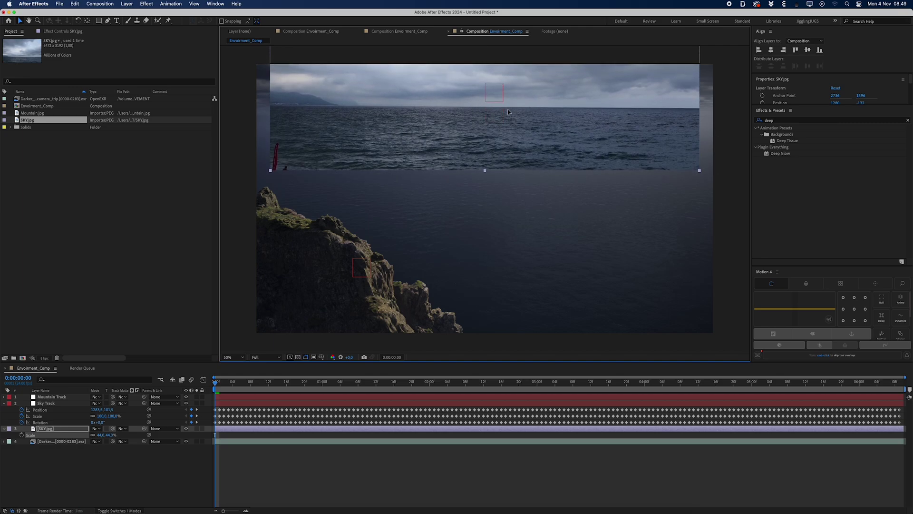
Step: Draw a rectangular mask on SKY.jpg that keeps its sky and cuts away the photo's sea below the horizon
{"action": "key", "text": "comma"}
{"action": "left_click", "coordinate": [98, 20]}
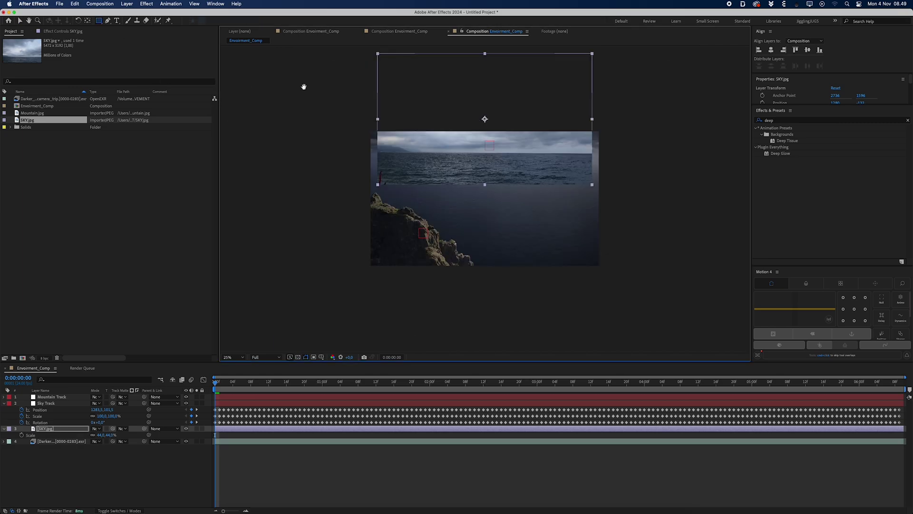
{"action": "scroll", "coordinate": [309, 81], "scroll_direction": "up", "scroll_amount": 3}
{"action": "mouse_move", "coordinate": [318, 68]}
{"action": "left_mouse_down"}
{"action": "mouse_move", "coordinate": [573, 171]}
{"action": "mouse_move", "coordinate": [654, 187]}
{"action": "mouse_move", "coordinate": [658, 204]}
{"action": "left_mouse_up"}
Step: Scale SKY.jpg to about 60.6% and reposition it so its lower mask edge meets the render's horizon
{"action": "key", "text": "s"}
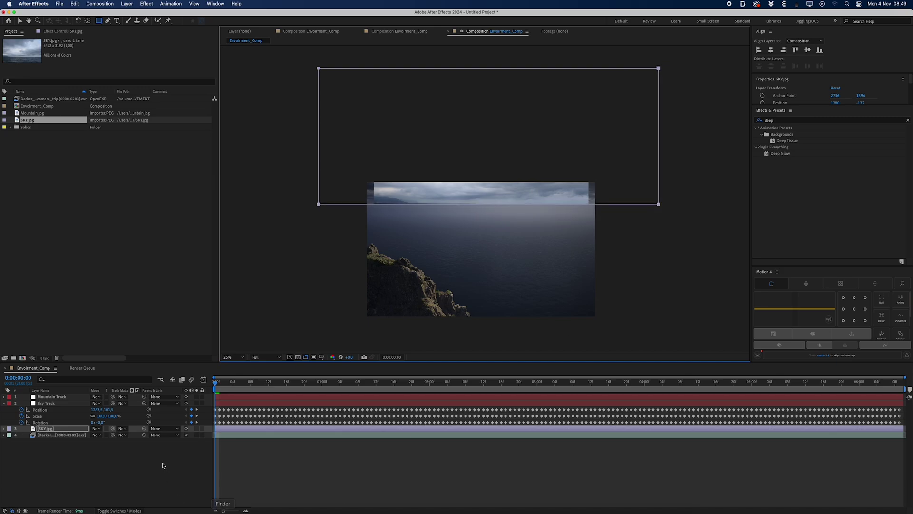
{"action": "left_click_drag", "start_coordinate": [108, 436], "coordinate": [167, 435]}
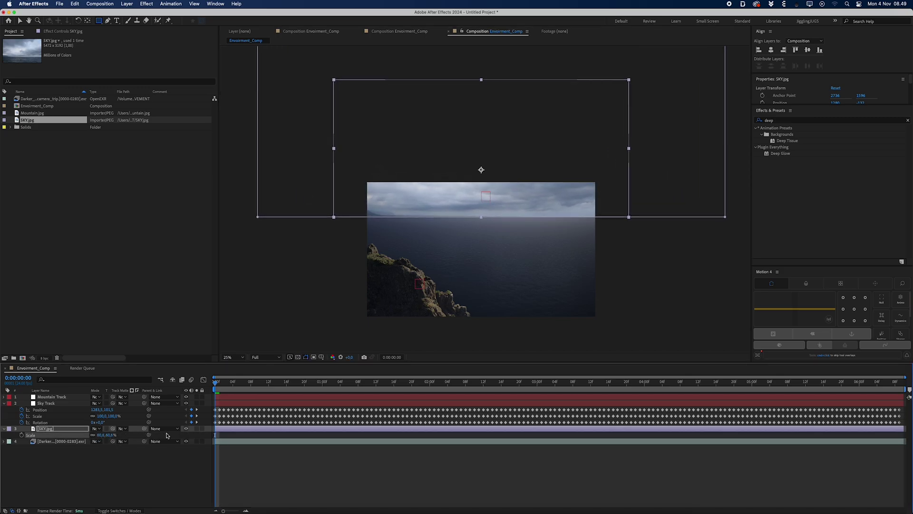
{"action": "key", "text": "v"}
{"action": "mouse_move", "coordinate": [431, 201]}
{"action": "left_mouse_down"}
{"action": "mouse_move", "coordinate": [438, 164]}
{"action": "mouse_move", "coordinate": [437, 204]}
{"action": "mouse_move", "coordinate": [443, 184]}
{"action": "mouse_move", "coordinate": [446, 193]}
{"action": "left_mouse_up"}
{"action": "key", "text": "period"}
{"action": "key", "text": "space"}
{"action": "left_click_drag", "start_coordinate": [453, 256], "coordinate": [452, 235]}
{"action": "key", "text": "v"}
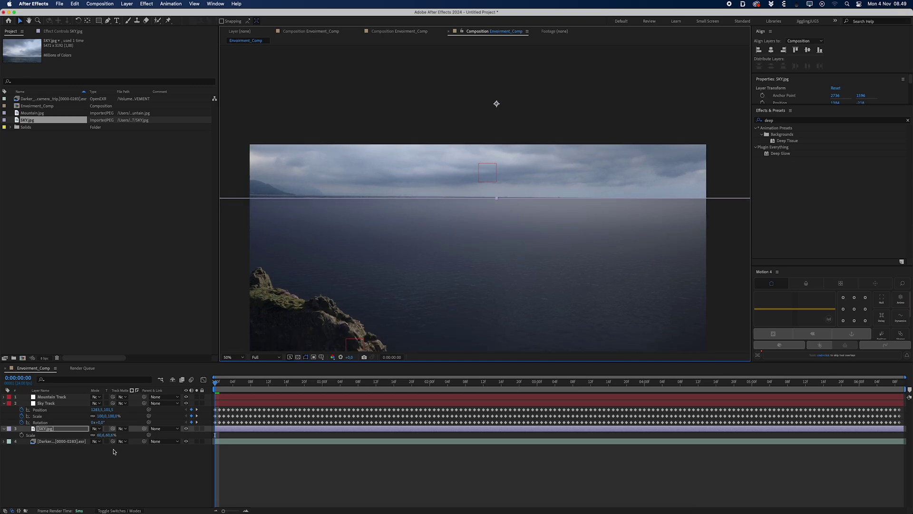
Step: Feather the SKY.jpg mask by about 164 pixels and contract its expansion to blend the horizon
{"action": "key", "text": "m"}
{"action": "key", "text": "m"}
{"action": "left_click_drag", "start_coordinate": [108, 448], "coordinate": [159, 441]}
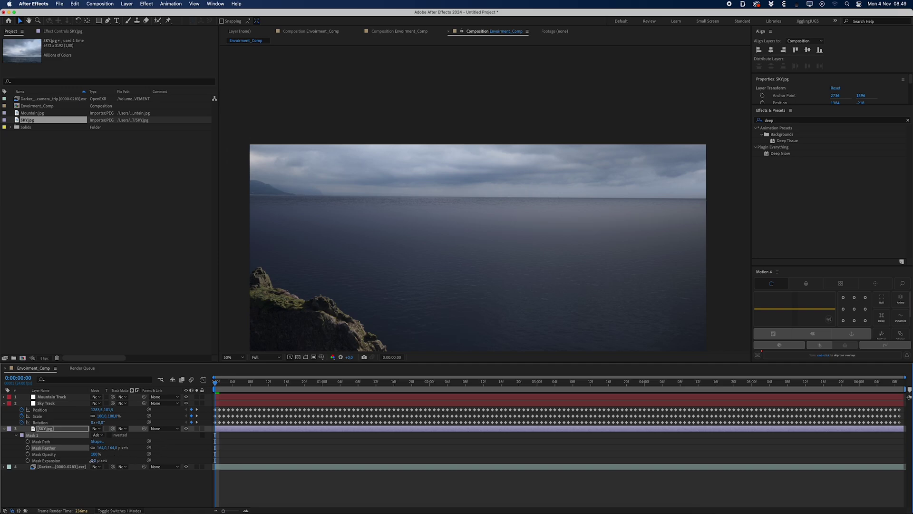
{"action": "left_click_drag", "start_coordinate": [92, 460], "coordinate": [74, 467]}
{"action": "key", "text": "m"}
{"action": "key", "text": "m"}
{"action": "key", "text": "space"}
{"action": "left_click_drag", "start_coordinate": [477, 254], "coordinate": [475, 178]}
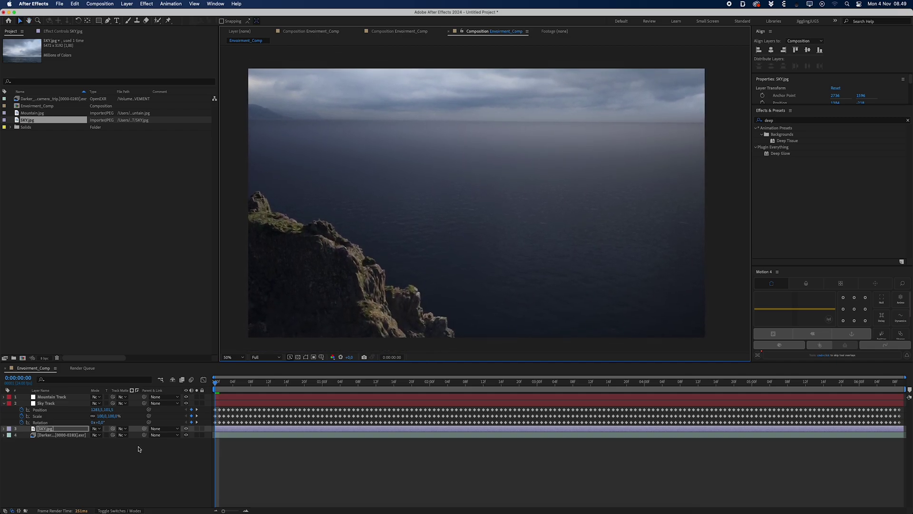
Step: Refine the sky mask with an expansion of about -87.7 pixels and a feather of about 109 pixels
{"action": "key", "text": "m"}
{"action": "key", "text": "m"}
{"action": "left_click_drag", "start_coordinate": [94, 460], "coordinate": [80, 463]}
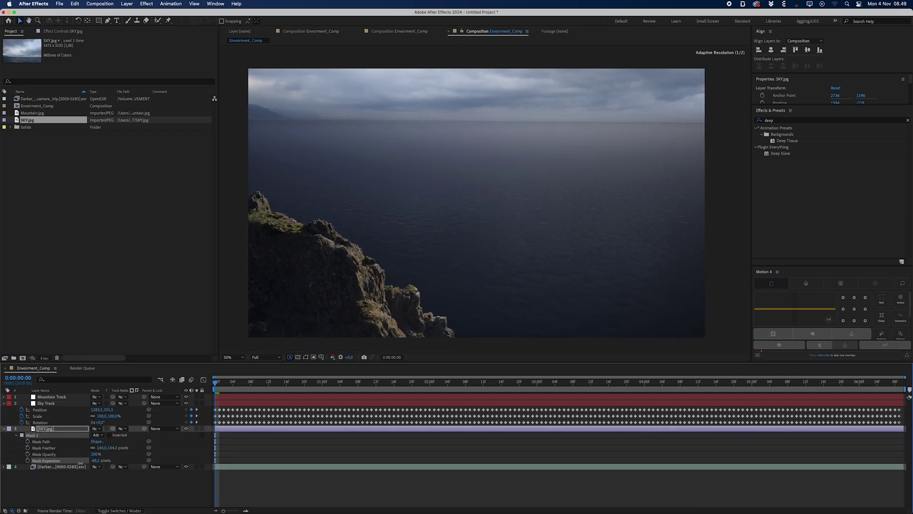
{"action": "left_click_drag", "start_coordinate": [1, 484], "coordinate": [28, 482]}
{"action": "left_click_drag", "start_coordinate": [108, 448], "coordinate": [103, 449]}
{"action": "left_click_drag", "start_coordinate": [1, 500], "coordinate": [26, 499]}
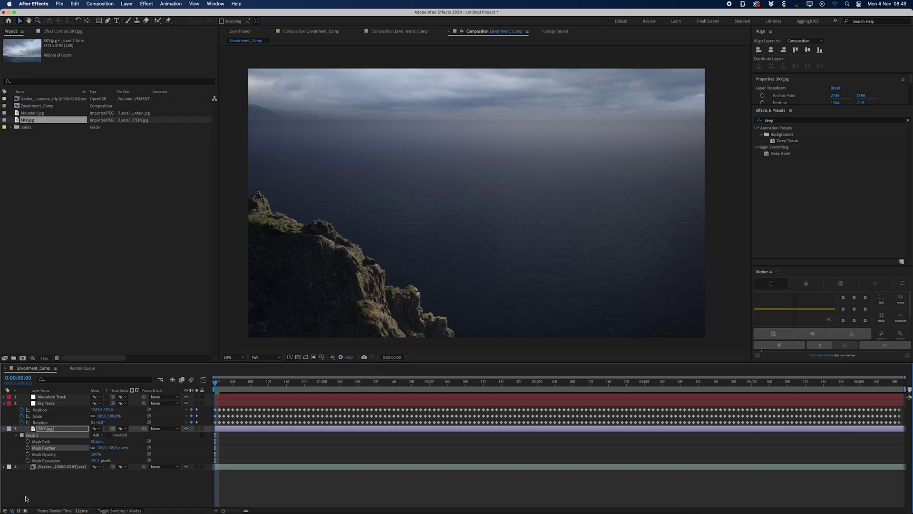
Step: Nudge SKY.jpg into alignment with the horizon and parent it to the Sky Track null
{"action": "mouse_move", "coordinate": [402, 110]}
{"action": "left_mouse_down"}
{"action": "mouse_move", "coordinate": [404, 118]}
{"action": "mouse_move", "coordinate": [410, 102]}
{"action": "mouse_move", "coordinate": [409, 112]}
{"action": "left_mouse_up"}
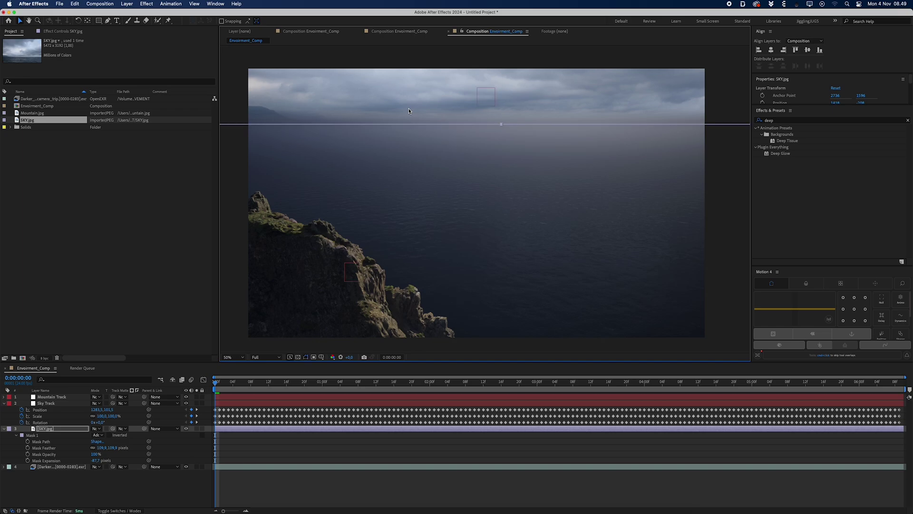
{"action": "scroll", "coordinate": [441, 163], "scroll_direction": "down", "scroll_amount": 2}
{"action": "scroll", "coordinate": [440, 163], "scroll_direction": "up", "scroll_amount": 2}
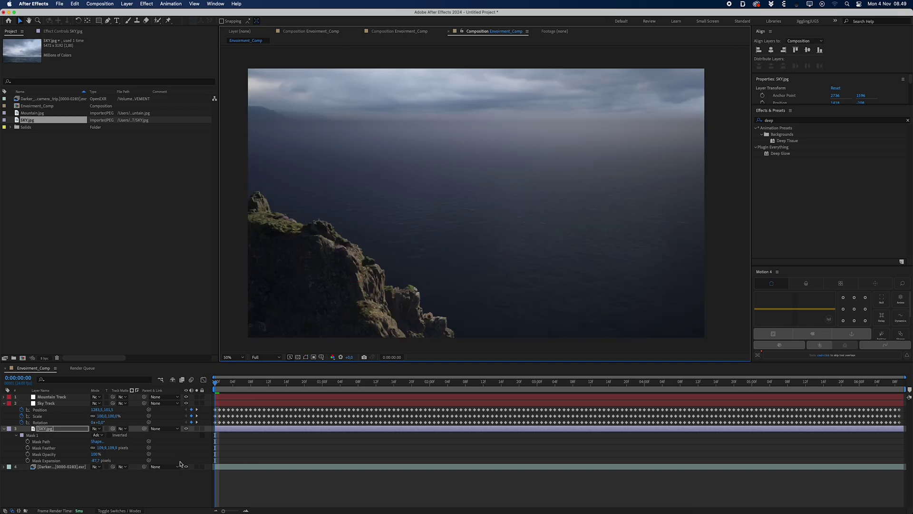
{"action": "left_click_drag", "start_coordinate": [144, 429], "coordinate": [50, 403]}
{"action": "left_click", "coordinate": [50, 411]}
{"action": "key", "text": "u"}
{"action": "left_click", "coordinate": [105, 471]}
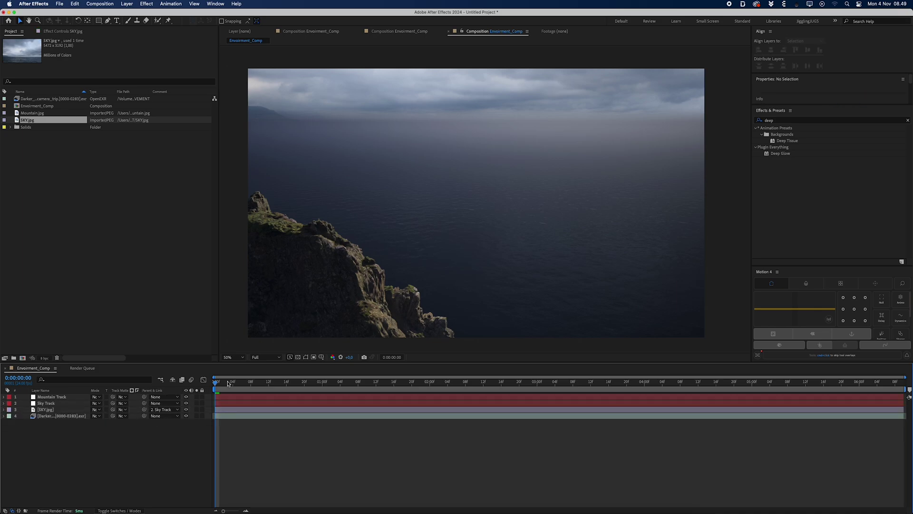
Step: Apply the CC Toner effect to the SKY.jpg layer
{"action": "left_click_drag", "start_coordinate": [247, 382], "coordinate": [146, 421]}
{"action": "double_click", "coordinate": [771, 120]}
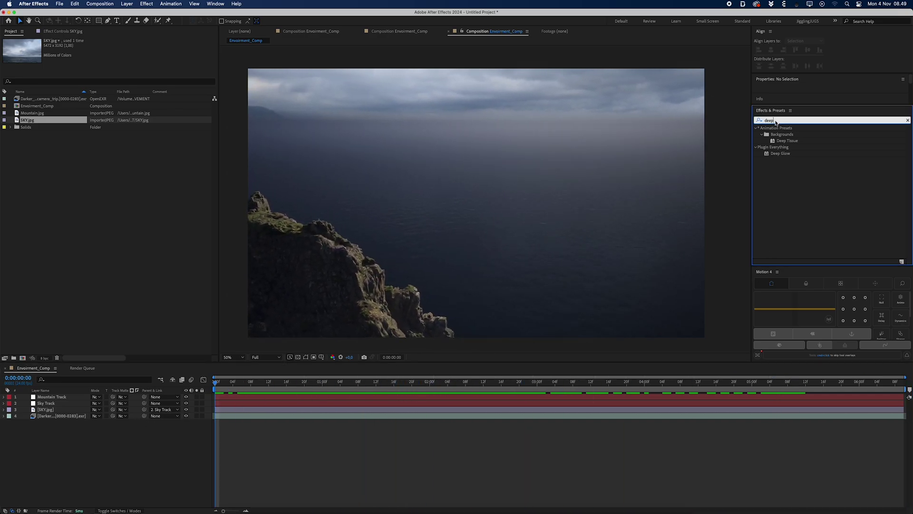
{"action": "type", "text": "cc t"}
{"action": "left_click", "coordinate": [780, 135]}
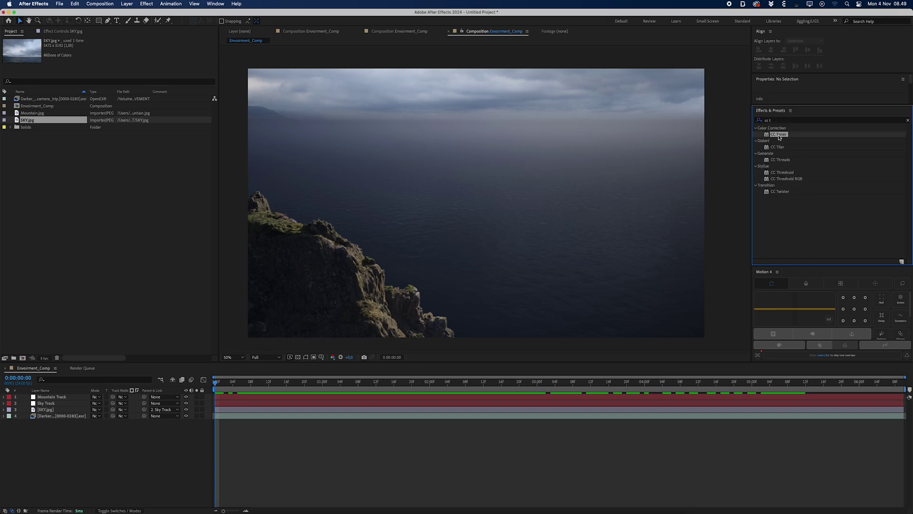
{"action": "left_click", "coordinate": [50, 409]}
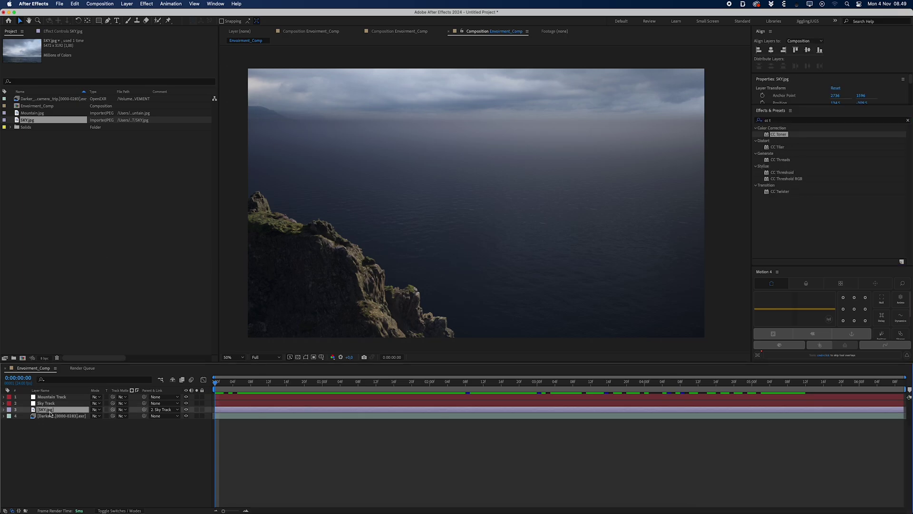
{"action": "left_click", "coordinate": [63, 31]}
{"action": "double_click", "coordinate": [772, 137]}
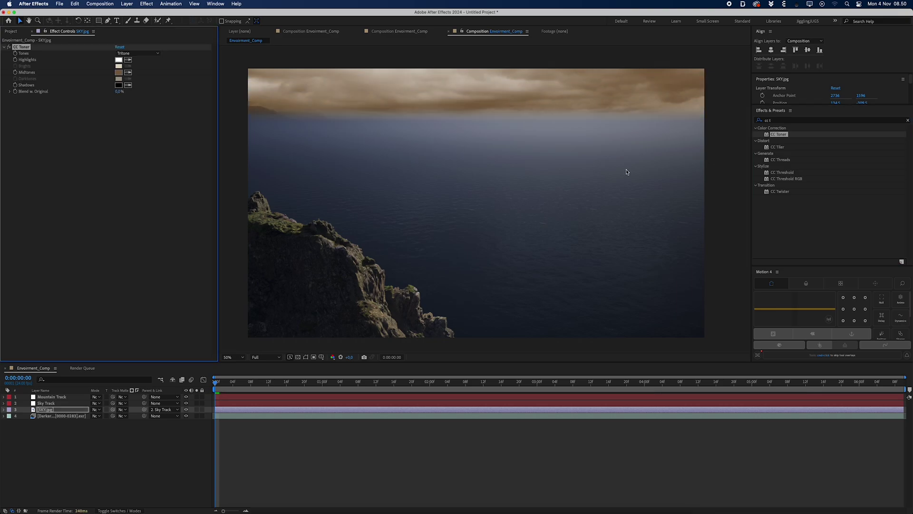
Step: Sample the dark ocean colour for CC Toner's midtones and set Blend w. Original to 90%
{"action": "left_click", "coordinate": [129, 73]}
{"action": "left_click", "coordinate": [588, 229]}
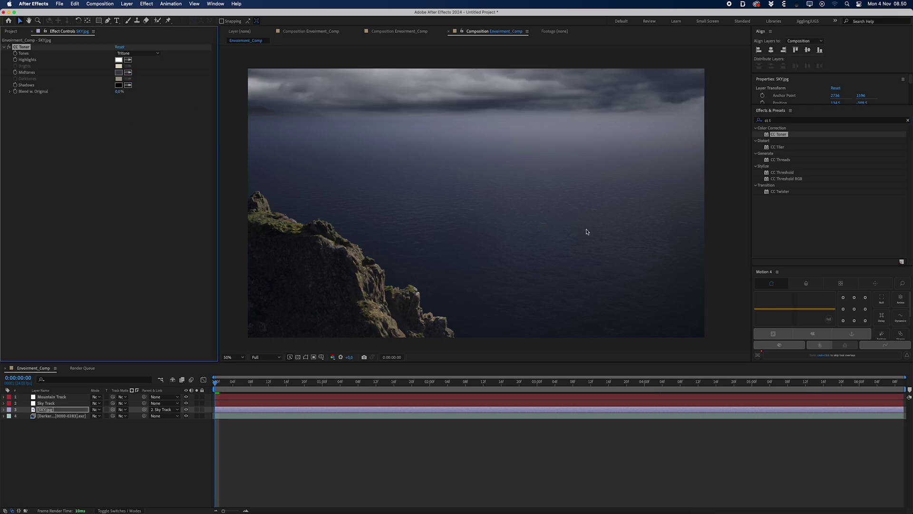
{"action": "left_click_drag", "start_coordinate": [117, 93], "coordinate": [192, 91]}
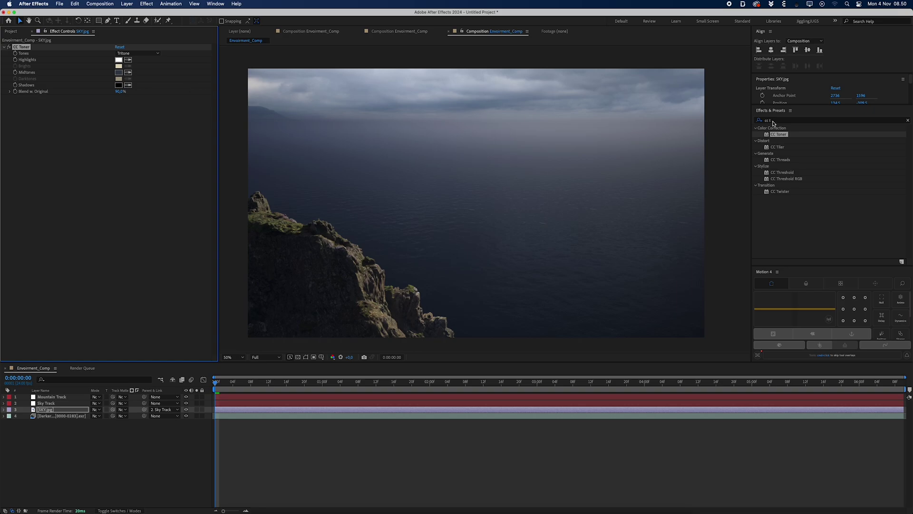
Step: Add the Levels effect to SKY.jpg and lower its Output White to 213
{"action": "left_click", "coordinate": [773, 120]}
{"action": "type", "text": "levels"}
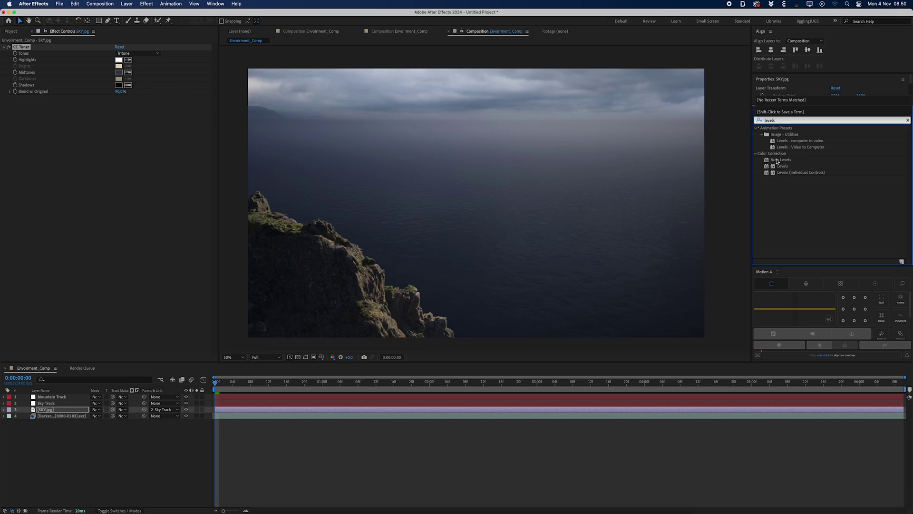
{"action": "left_click_drag", "start_coordinate": [782, 166], "coordinate": [528, 197]}
{"action": "left_click_drag", "start_coordinate": [113, 147], "coordinate": [89, 152]}
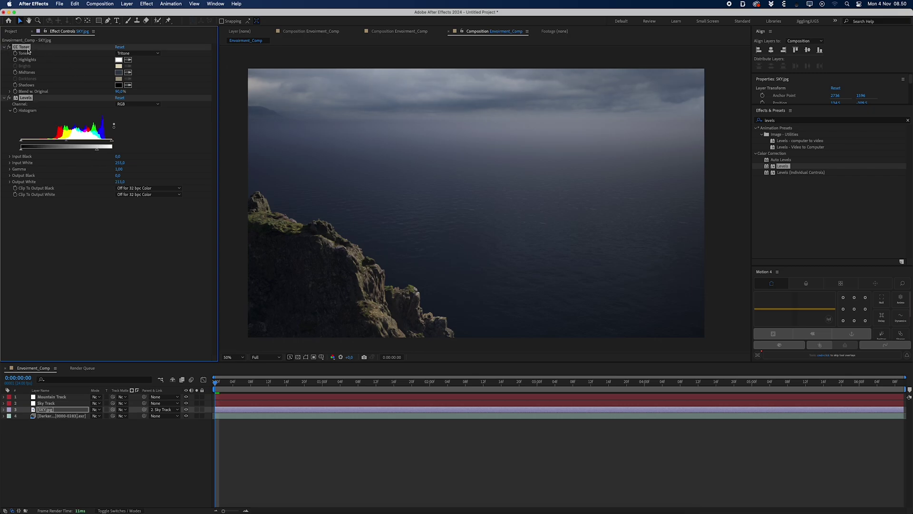
Step: Compare the sky with CC Toner off and on, and set the Levels Input White to about 244
{"action": "left_click", "coordinate": [9, 47]}
{"action": "left_click", "coordinate": [8, 47]}
{"action": "left_click", "coordinate": [8, 47]}
{"action": "left_click", "coordinate": [8, 47]}
{"action": "left_click", "coordinate": [104, 213]}
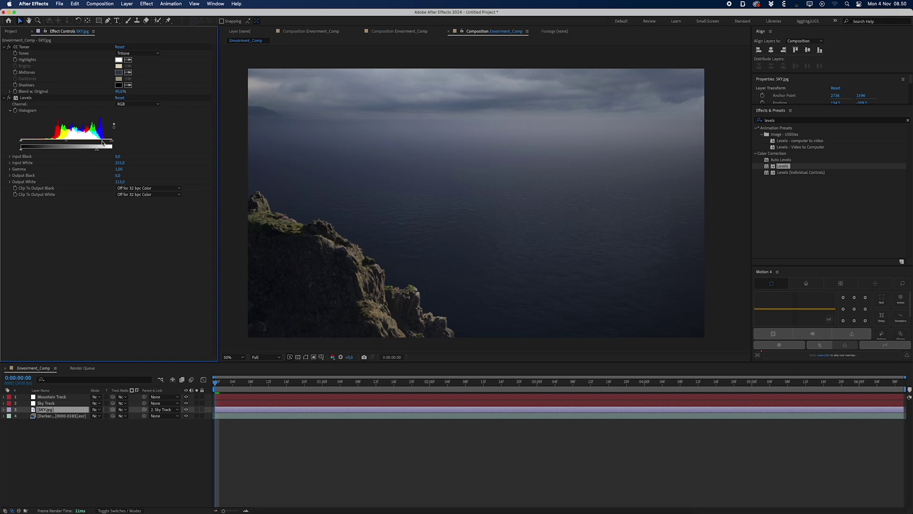
{"action": "left_click_drag", "start_coordinate": [110, 142], "coordinate": [107, 142]}
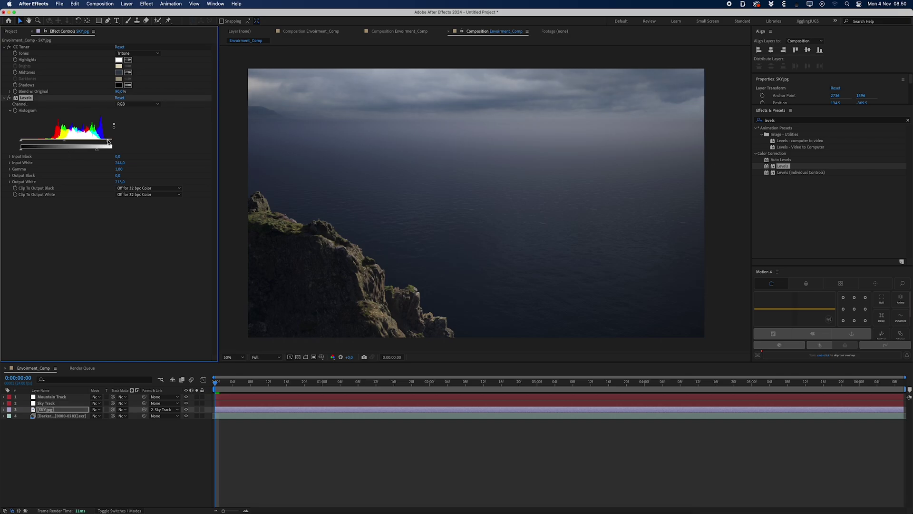
Step: Add Mountain.jpg to the composition directly above SKY.jpg and scale it to 36%
{"action": "left_click", "coordinate": [12, 31]}
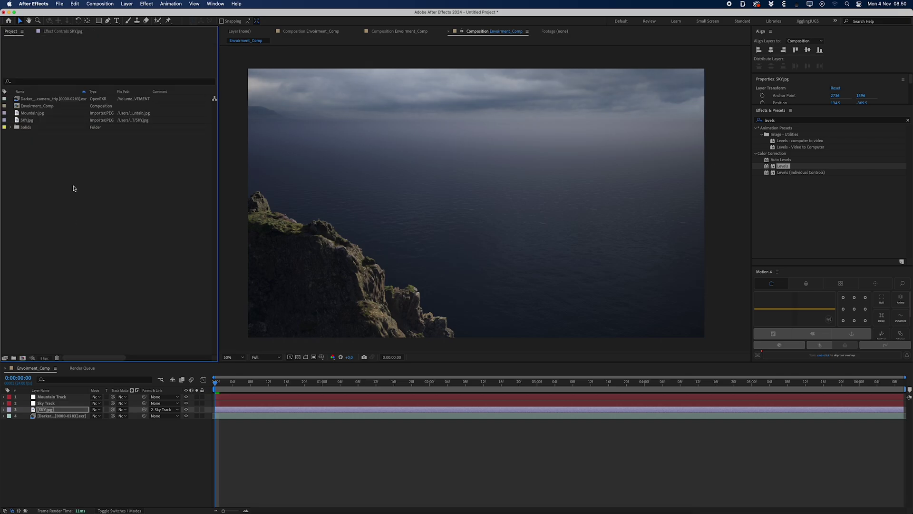
{"action": "left_click", "coordinate": [42, 114]}
{"action": "left_click_drag", "start_coordinate": [93, 351], "coordinate": [98, 417]}
{"action": "key", "text": "s"}
Step: Start a Pen mask on Mountain.jpg at the right foot of the distant mountain ridge
{"action": "key", "text": "period"}
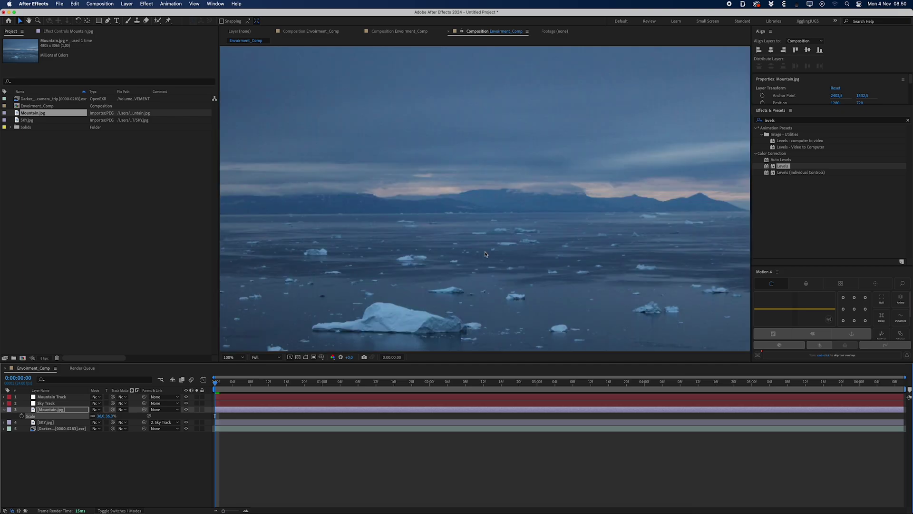
{"action": "key", "text": "space"}
{"action": "left_click_drag", "start_coordinate": [496, 236], "coordinate": [399, 223]}
{"action": "key", "text": "v"}
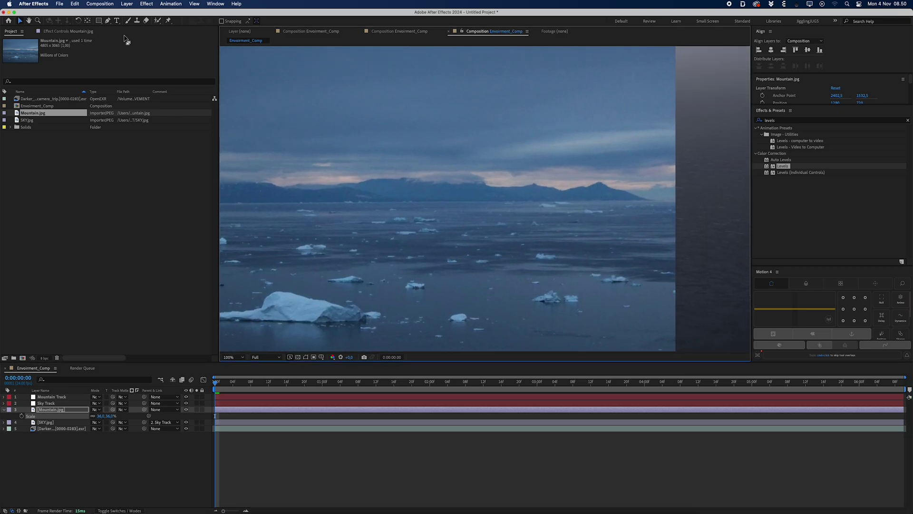
{"action": "left_click", "coordinate": [108, 21]}
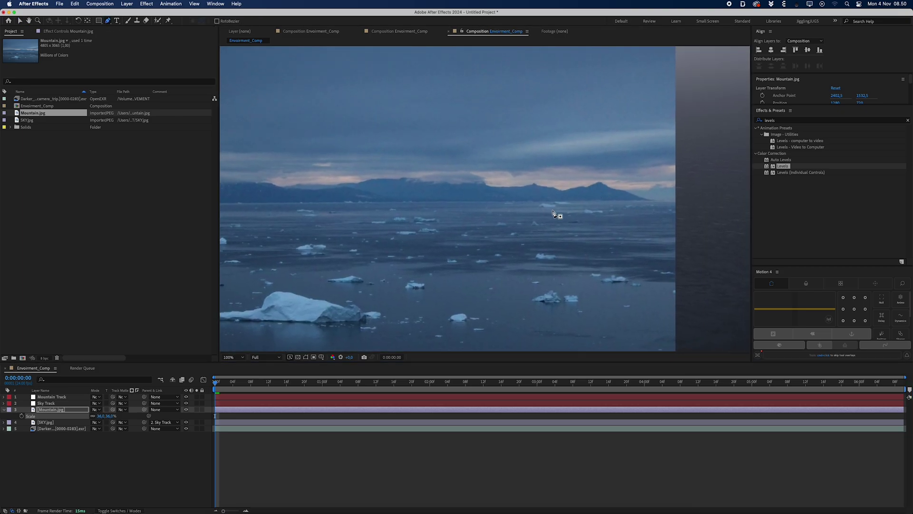
{"action": "left_click", "coordinate": [659, 200]}
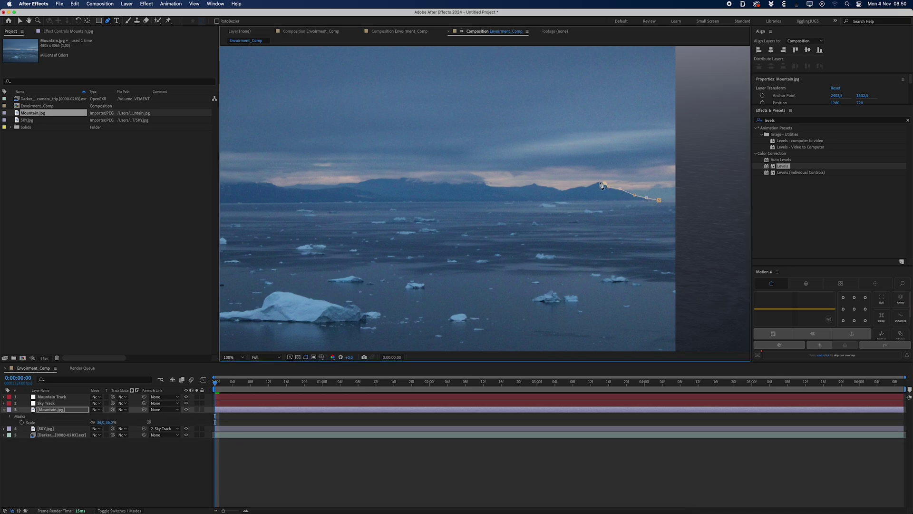
{"action": "scroll", "coordinate": [606, 202], "scroll_direction": "up", "scroll_amount": 2}
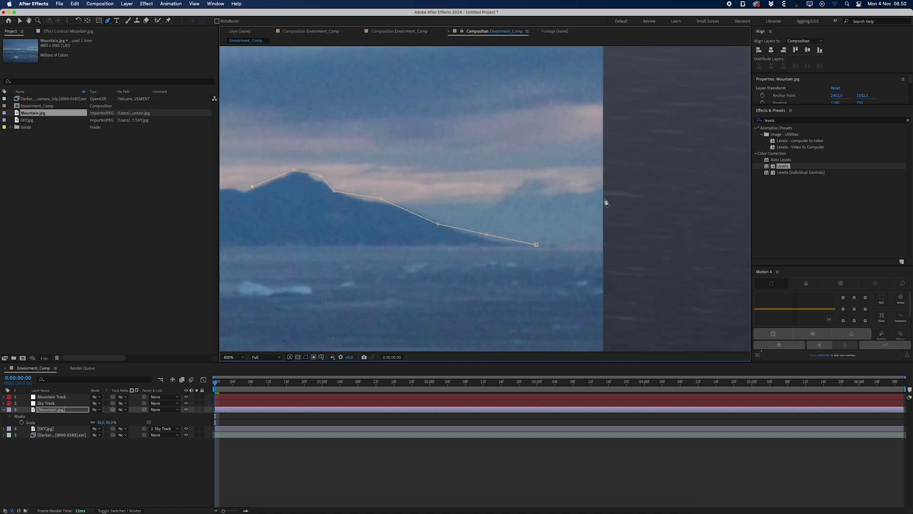
Step: Undo the misplaced mask points along the slope of the rightmost peak
{"action": "left_click_drag", "start_coordinate": [233, 180], "coordinate": [508, 199]}
{"action": "key", "text": "super+z"}
{"action": "key", "text": "super+z"}
{"action": "key", "text": "super+z"}
{"action": "key", "text": "super+z"}
{"action": "key", "text": "super+z"}
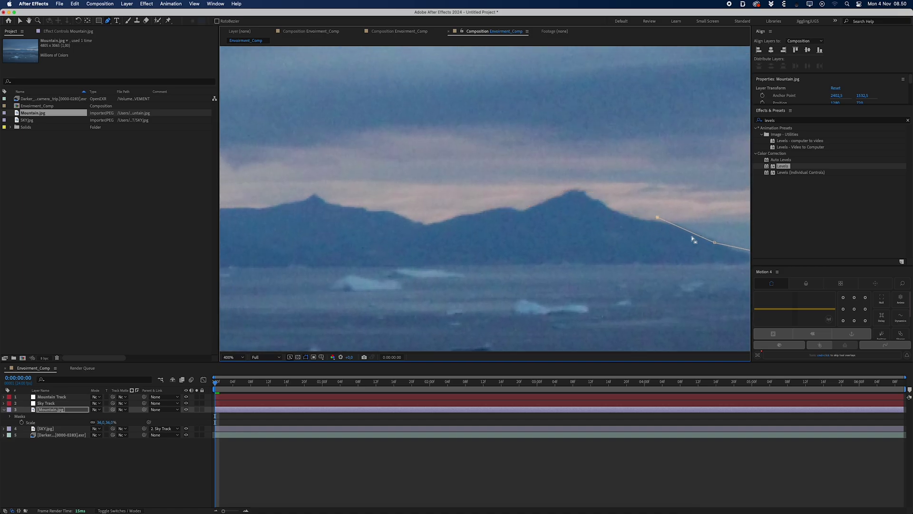
{"action": "left_click_drag", "start_coordinate": [696, 241], "coordinate": [667, 232]}
{"action": "key", "text": "super+z"}
Step: Trace the mask along the ridge from the right slope over the rightmost peak to the foot of the small pointed peak
{"action": "left_click", "coordinate": [703, 243]}
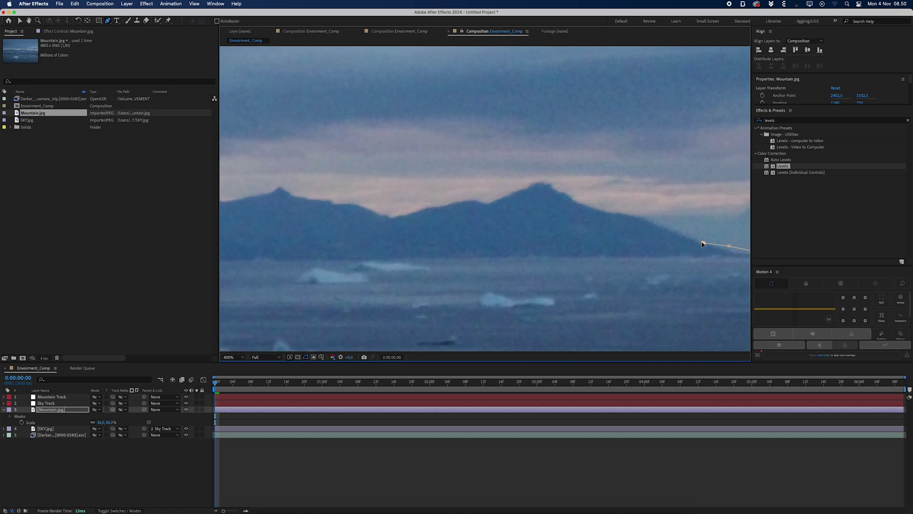
{"action": "left_click", "coordinate": [678, 233]}
{"action": "left_click", "coordinate": [651, 222]}
{"action": "left_click", "coordinate": [636, 216]}
{"action": "left_click", "coordinate": [628, 215]}
{"action": "left_click", "coordinate": [614, 211]}
{"action": "left_click", "coordinate": [608, 211]}
{"action": "left_click", "coordinate": [554, 189]}
{"action": "left_click", "coordinate": [546, 183]}
{"action": "left_click", "coordinate": [531, 186]}
{"action": "left_click", "coordinate": [514, 190]}
{"action": "left_click", "coordinate": [501, 196]}
{"action": "left_click", "coordinate": [487, 204]}
{"action": "left_click", "coordinate": [468, 200]}
{"action": "left_click", "coordinate": [434, 208]}
{"action": "left_click", "coordinate": [394, 216]}
{"action": "left_click", "coordinate": [379, 213]}
{"action": "left_click", "coordinate": [361, 207]}
{"action": "left_click", "coordinate": [350, 205]}
{"action": "left_click", "coordinate": [331, 202]}
{"action": "left_click", "coordinate": [318, 199]}
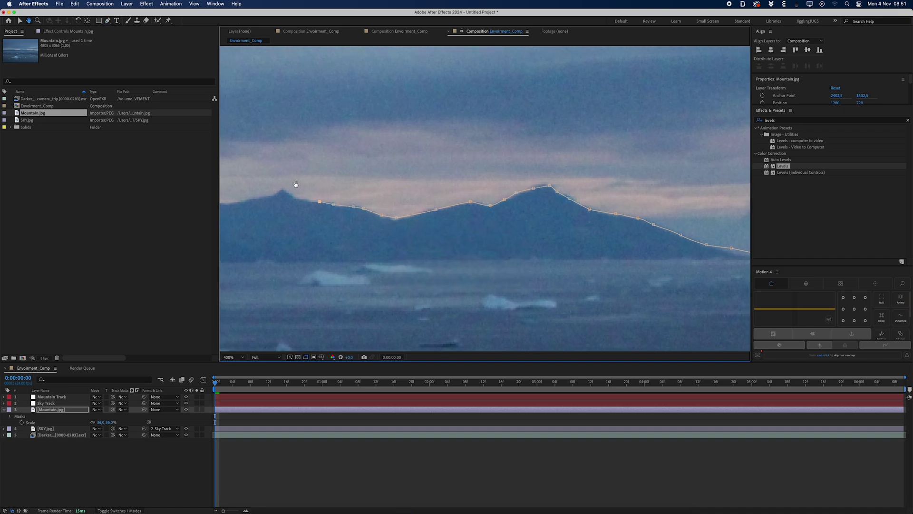
Step: Continue the mask over the small pointed peak and along the flat ridge to the edge of the cloud-covered mountain
{"action": "left_click_drag", "start_coordinate": [295, 185], "coordinate": [404, 215]}
{"action": "left_click", "coordinate": [405, 226]}
{"action": "left_click", "coordinate": [397, 224]}
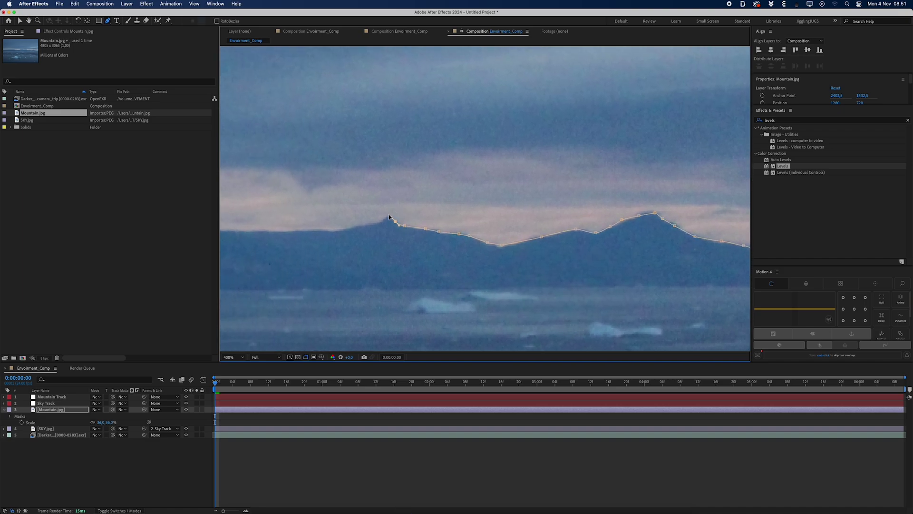
{"action": "left_click", "coordinate": [378, 223]}
{"action": "left_click", "coordinate": [341, 228]}
{"action": "left_click", "coordinate": [335, 232]}
{"action": "left_click_drag", "start_coordinate": [297, 233], "coordinate": [402, 244]}
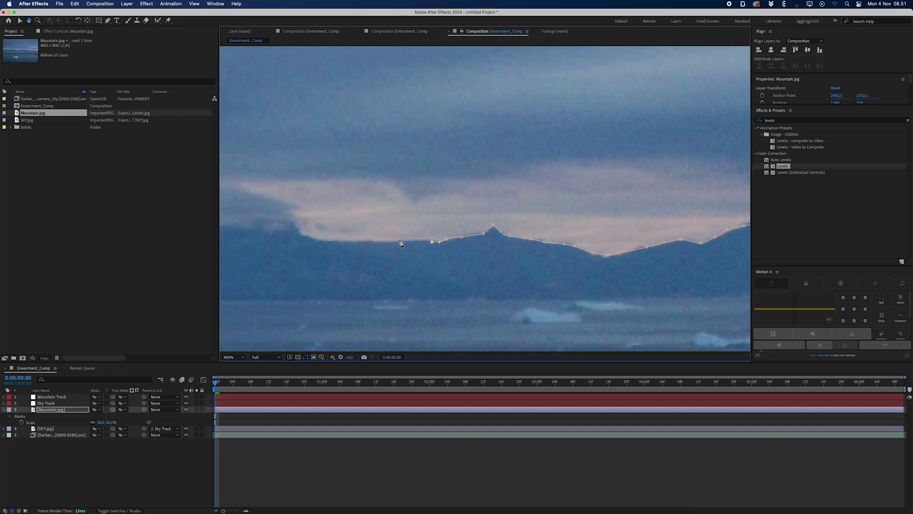
{"action": "left_click", "coordinate": [400, 240]}
{"action": "left_click", "coordinate": [374, 239]}
{"action": "left_click", "coordinate": [338, 239]}
{"action": "left_click", "coordinate": [292, 231]}
{"action": "left_click", "coordinate": [273, 227]}
Step: Trace the broad cloud-covered mountain top with curved mask points down to its far left slope
{"action": "left_click_drag", "start_coordinate": [300, 244], "coordinate": [505, 234]}
{"action": "left_click_drag", "start_coordinate": [429, 211], "coordinate": [424, 211]}
{"action": "left_click_drag", "start_coordinate": [364, 197], "coordinate": [357, 198]}
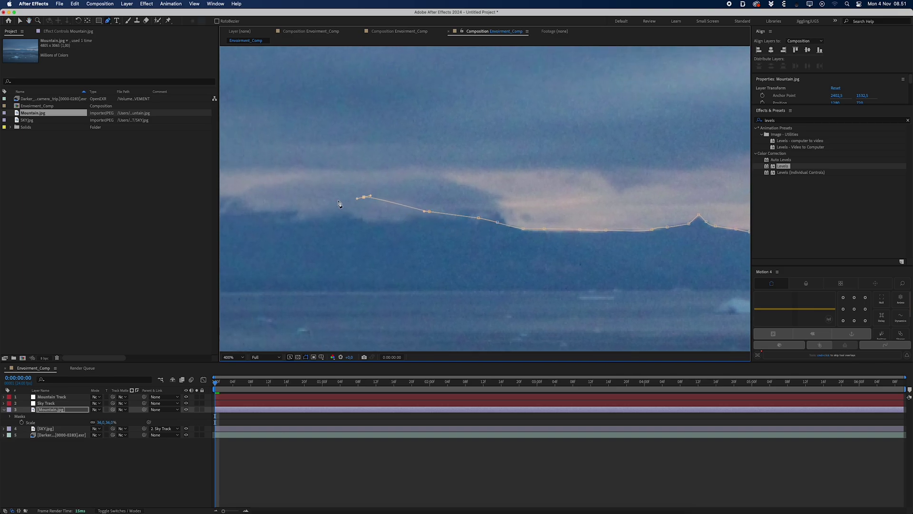
{"action": "left_click_drag", "start_coordinate": [301, 203], "coordinate": [287, 202]}
{"action": "left_click_drag", "start_coordinate": [371, 205], "coordinate": [618, 226]}
{"action": "left_click_drag", "start_coordinate": [490, 217], "coordinate": [481, 216]}
{"action": "left_click_drag", "start_coordinate": [408, 218], "coordinate": [389, 218]}
{"action": "left_click_drag", "start_coordinate": [342, 219], "coordinate": [311, 225]}
{"action": "left_click_drag", "start_coordinate": [259, 245], "coordinate": [242, 257]}
{"action": "scroll", "coordinate": [405, 287], "scroll_direction": "down", "scroll_amount": 1}
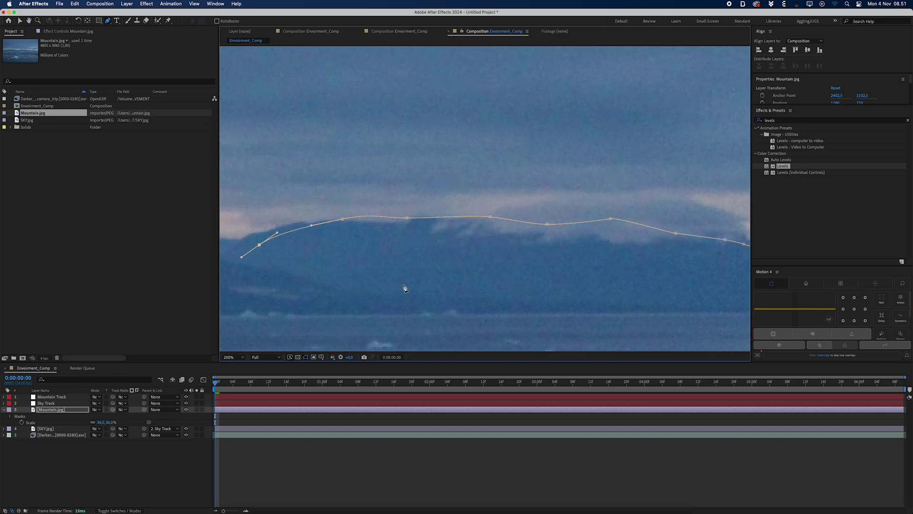
{"action": "scroll", "coordinate": [456, 283], "scroll_direction": "down", "scroll_amount": 3}
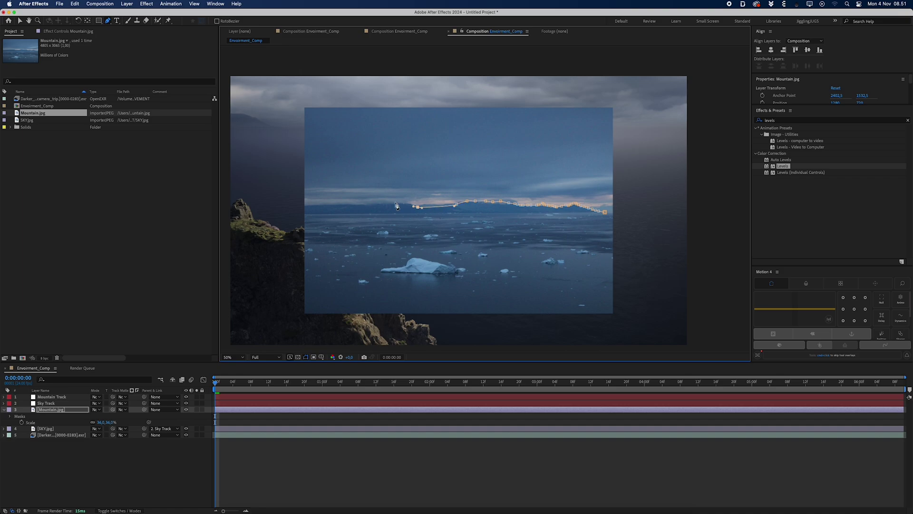
Step: Extend the mask over the low left hills and close it below the mountains through the water
{"action": "left_click", "coordinate": [391, 203]}
{"action": "left_click", "coordinate": [368, 206]}
{"action": "left_click", "coordinate": [356, 237]}
{"action": "left_click", "coordinate": [594, 238]}
{"action": "left_click", "coordinate": [604, 211]}
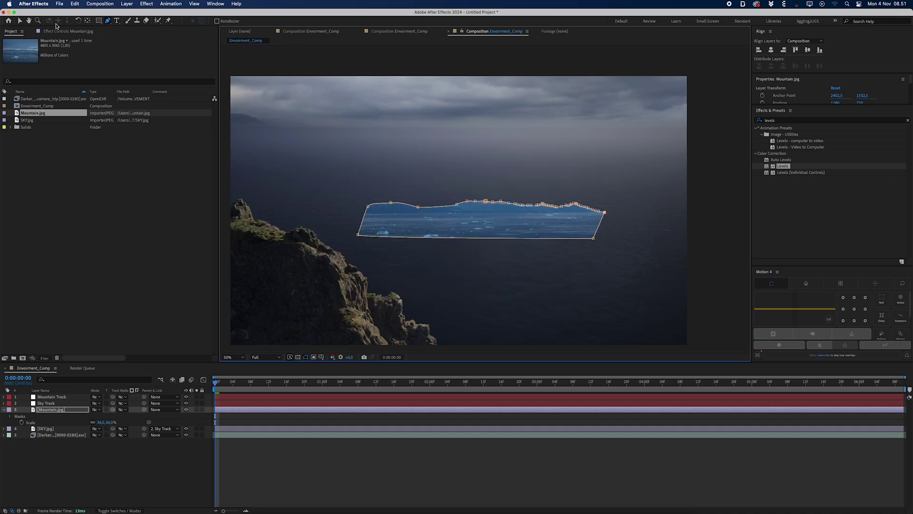
Step: Draw a rectangular mask over the water up to the mountains' waterline and set its mode to Subtract
{"action": "left_click", "coordinate": [98, 20]}
{"action": "left_click_drag", "start_coordinate": [323, 308], "coordinate": [683, 213]}
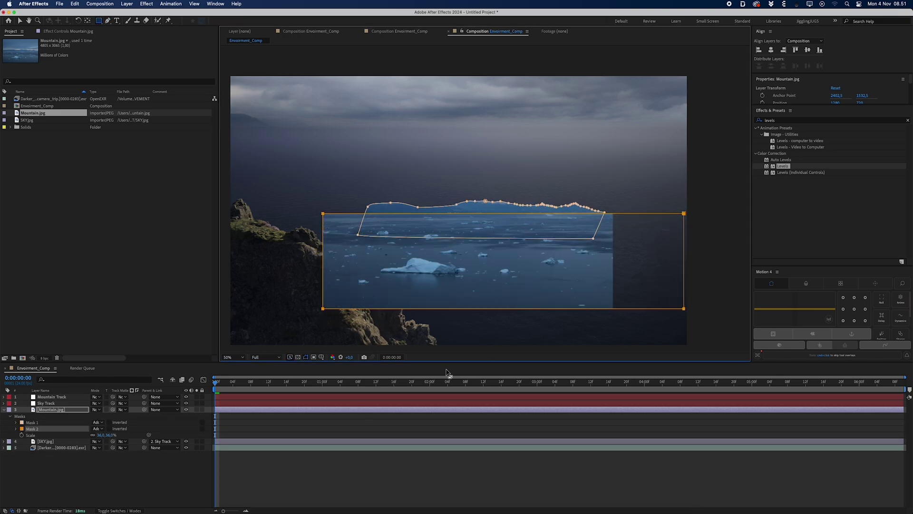
{"action": "key", "text": "m"}
{"action": "left_click", "coordinate": [97, 429]}
{"action": "left_click", "coordinate": [106, 453]}
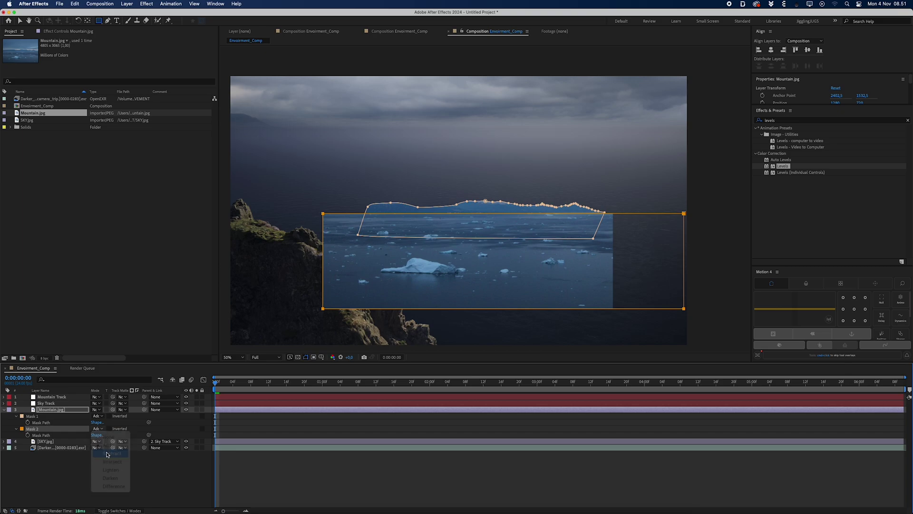
Step: Feather the rectangular Mask 2 by 20 pixels and adjust its expansion
{"action": "key", "text": "m"}
{"action": "key", "text": "m"}
{"action": "left_click", "coordinate": [106, 461]}
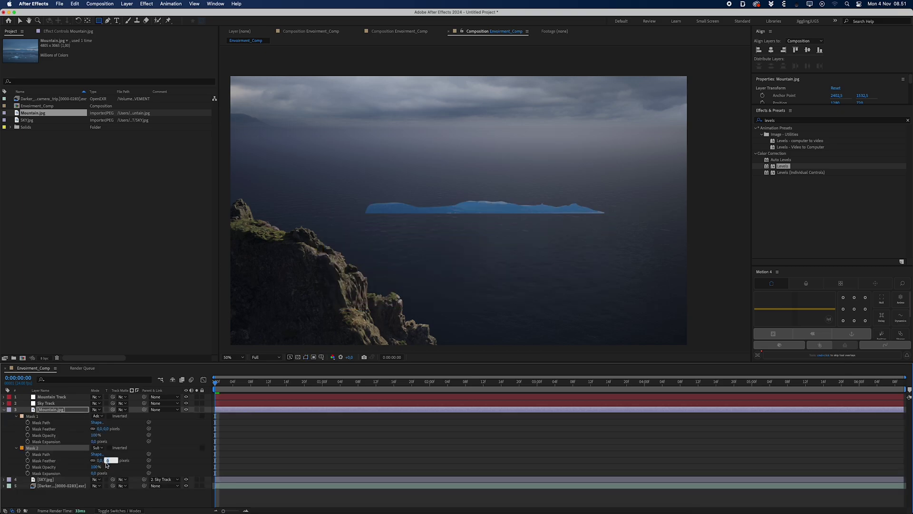
{"action": "key", "text": "shift+Up"}
{"action": "key", "text": "shift+Up"}
{"action": "left_click", "coordinate": [94, 473]}
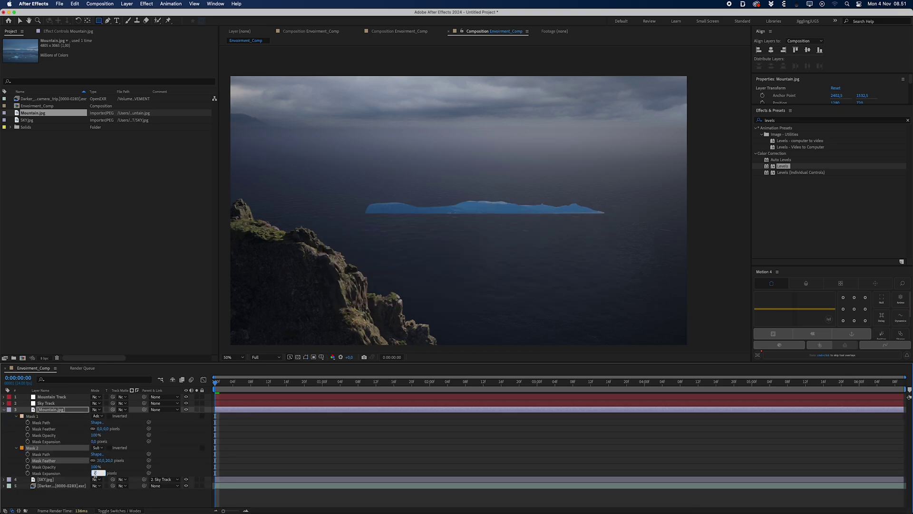
{"action": "key", "text": "Down"}
{"action": "key", "text": "Down"}
{"action": "key", "text": "Return"}
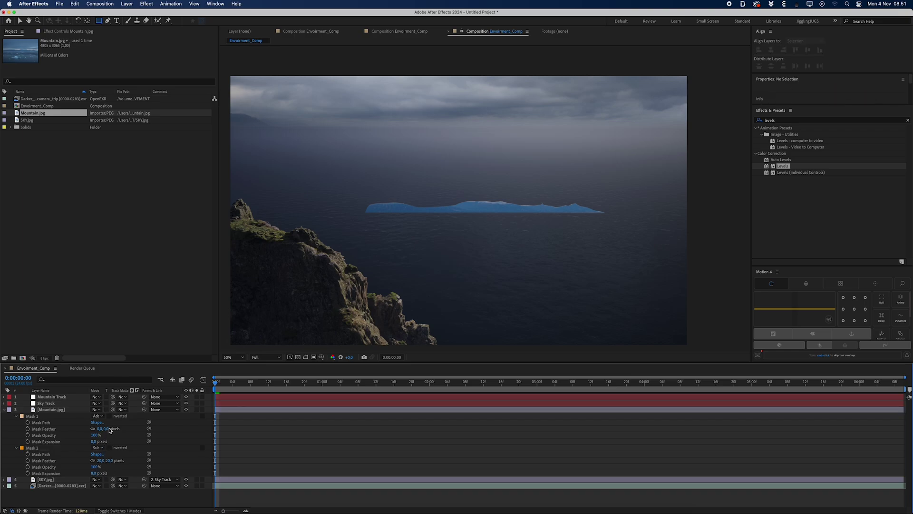
Step: Feather the traced mountain Mask 1 by 10 pixels
{"action": "left_click", "coordinate": [109, 429]}
{"action": "key", "text": "shift+Up"}
{"action": "key", "text": "Return"}
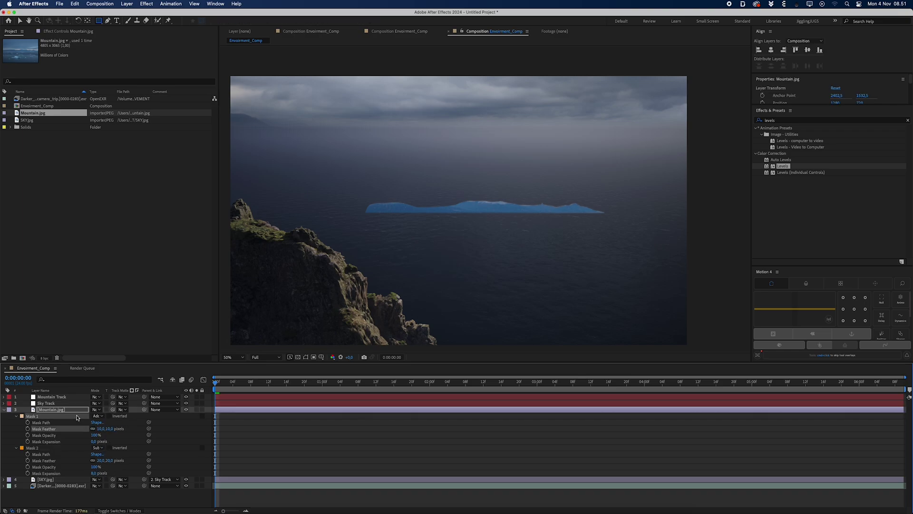
Step: Mirror Mountain.jpg with a horizontal scale of -36% and place it on the right part of the render's horizon
{"action": "left_click", "coordinate": [78, 410]}
{"action": "key", "text": "u"}
{"action": "key", "text": "s"}
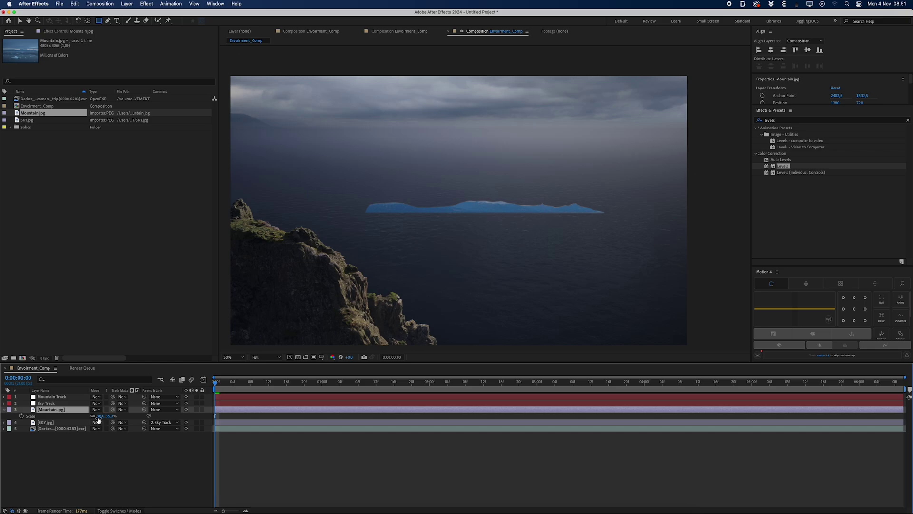
{"action": "left_click", "coordinate": [101, 416]}
{"action": "type", "text": "-36"}
{"action": "key", "text": "Return"}
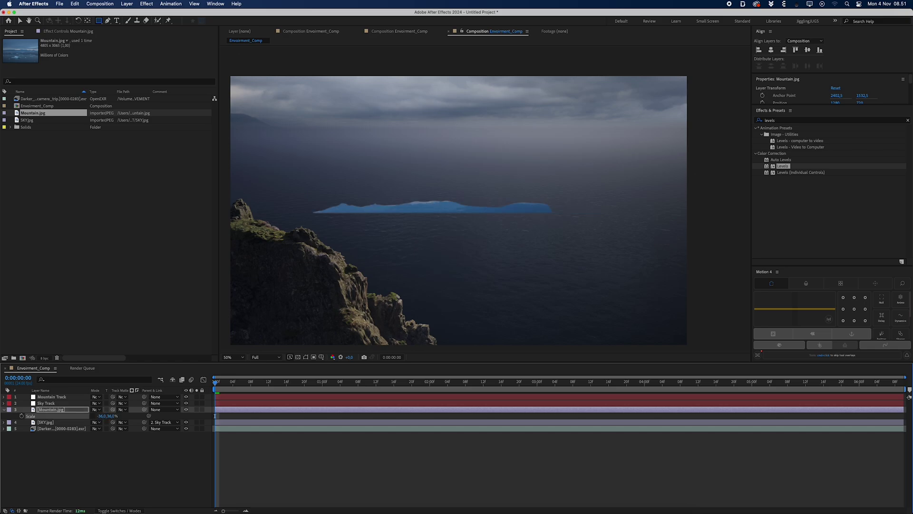
{"action": "key", "text": "v"}
{"action": "left_click_drag", "start_coordinate": [432, 208], "coordinate": [633, 122]}
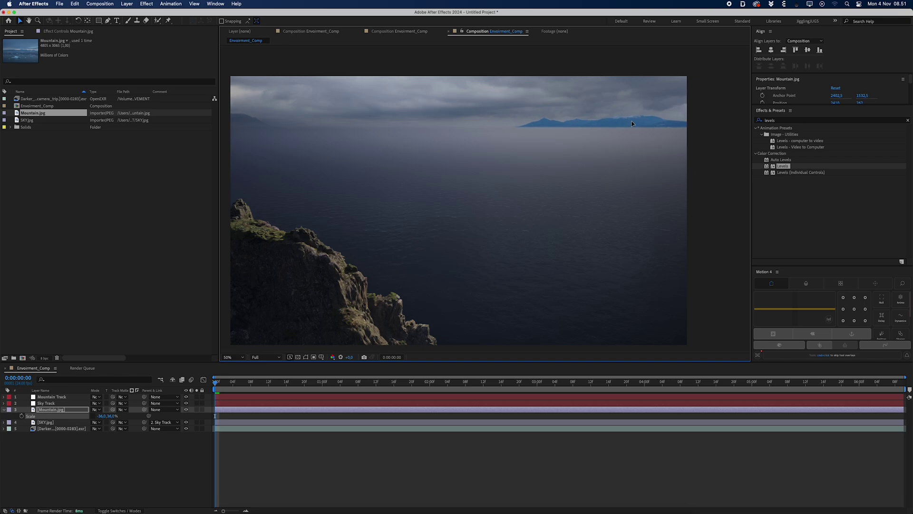
Step: Apply the CC Toner effect to Mountain.jpg and set its Blend w. Original to 84%
{"action": "left_click", "coordinate": [792, 120]}
{"action": "type", "text": "cc t"}
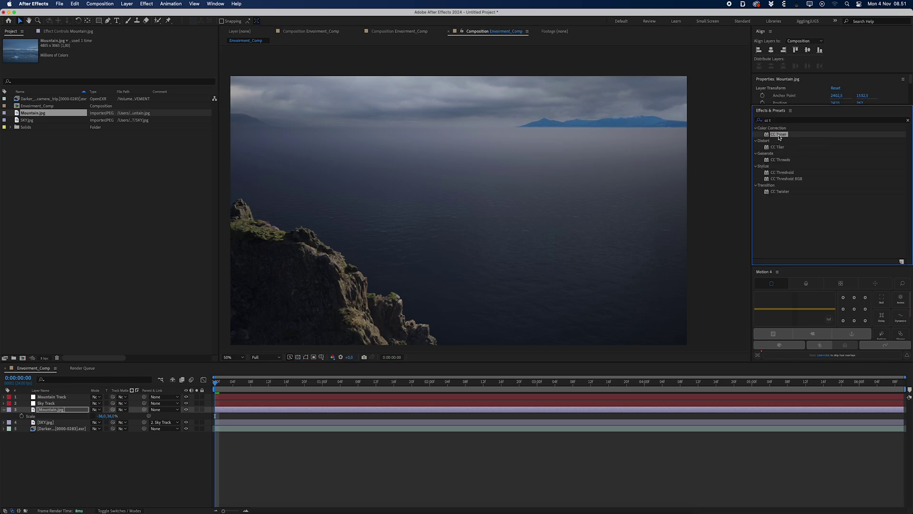
{"action": "double_click", "coordinate": [778, 135]}
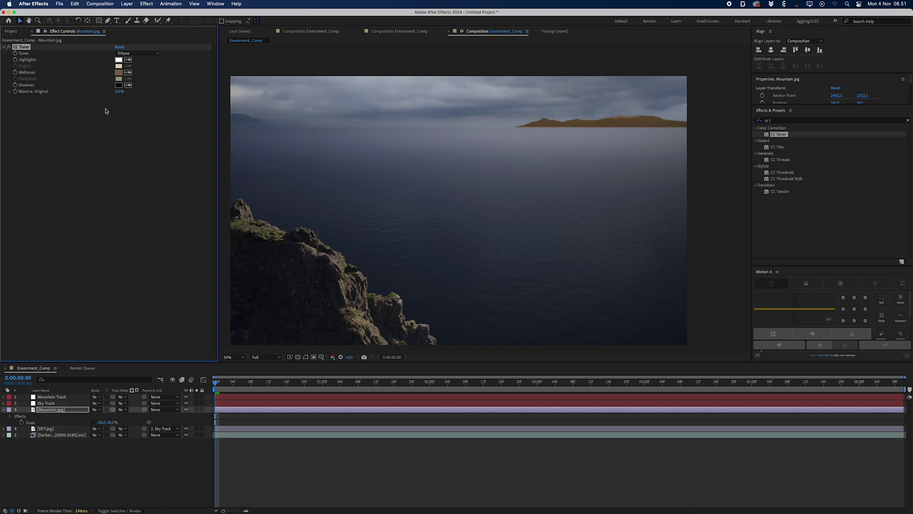
{"action": "left_click", "coordinate": [120, 92]}
{"action": "type", "text": "84"}
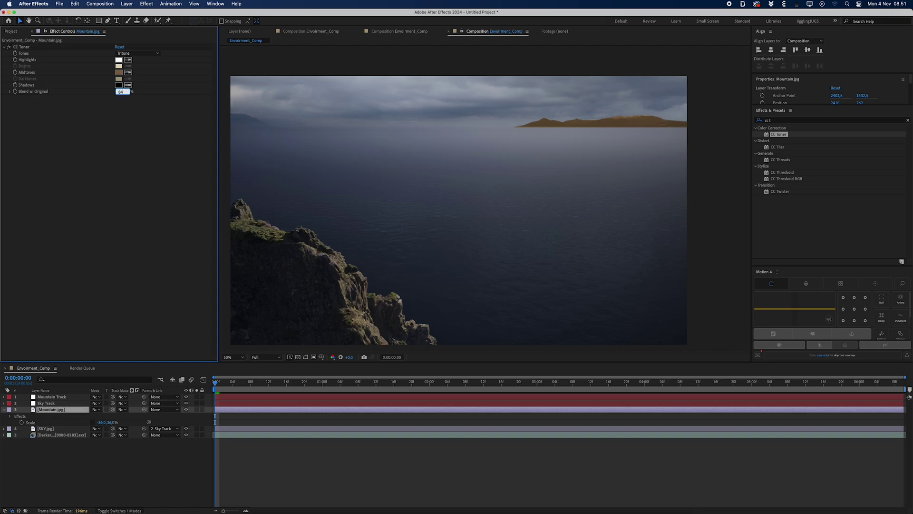
{"action": "key", "text": "Return"}
Step: Add a Tint effect to Mountain.jpg and order it above CC Toner
{"action": "left_click", "coordinate": [796, 134]}
{"action": "left_click", "coordinate": [795, 120]}
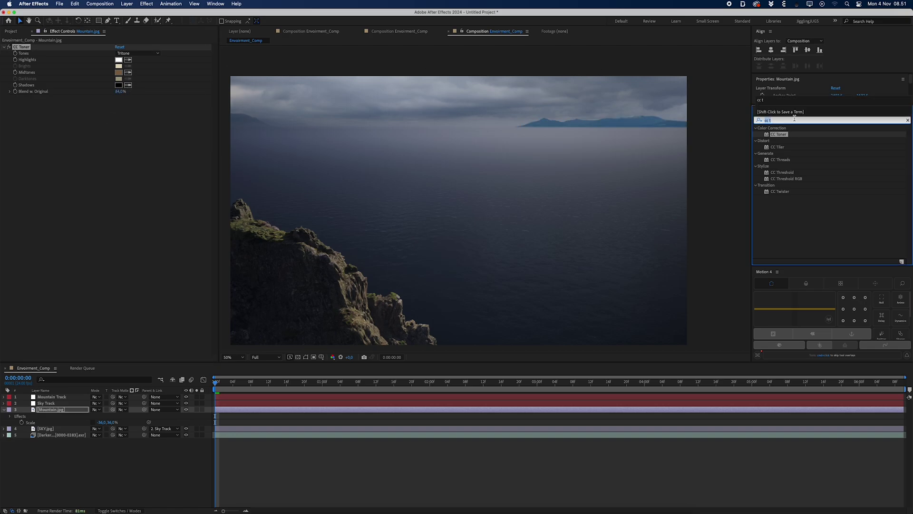
{"action": "type", "text": "tint"}
{"action": "double_click", "coordinate": [781, 153]}
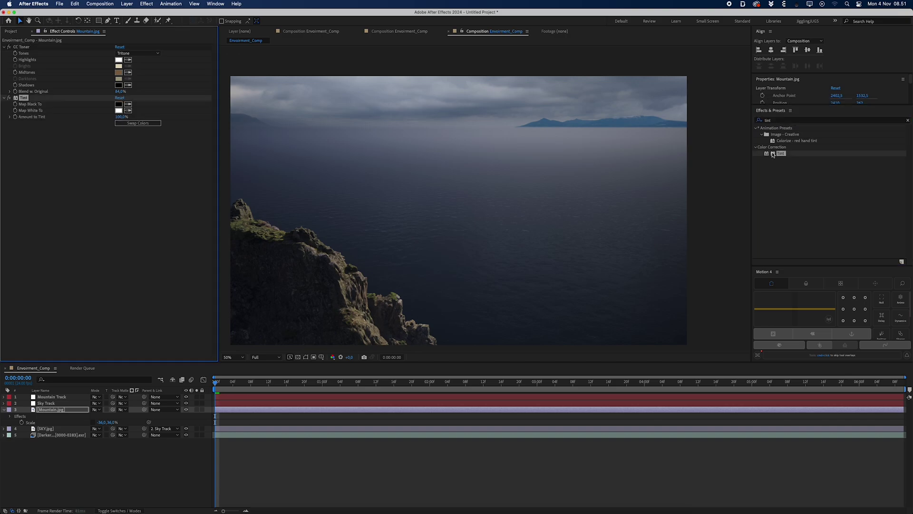
{"action": "left_click_drag", "start_coordinate": [27, 47], "coordinate": [53, 122]}
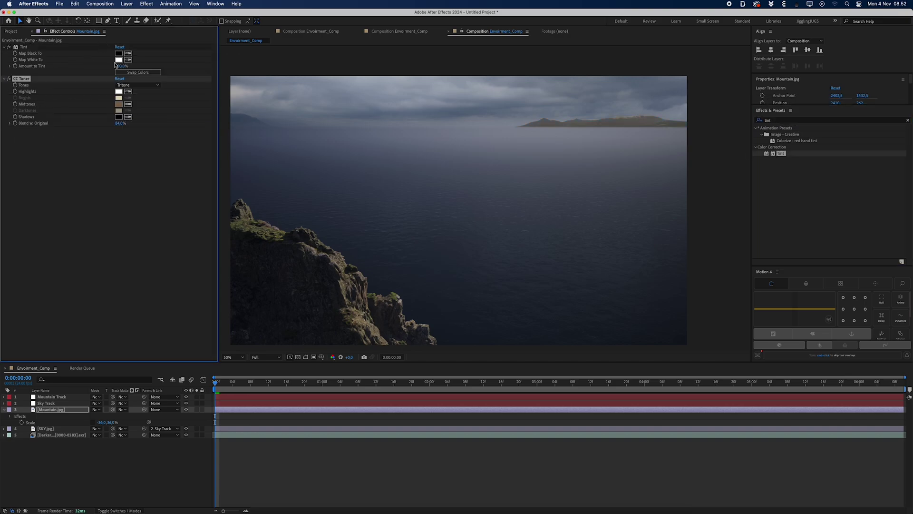
Step: Set the Tint effect's Amount to Tint to 40%
{"action": "left_click", "coordinate": [119, 66]}
{"action": "key", "text": "Return"}
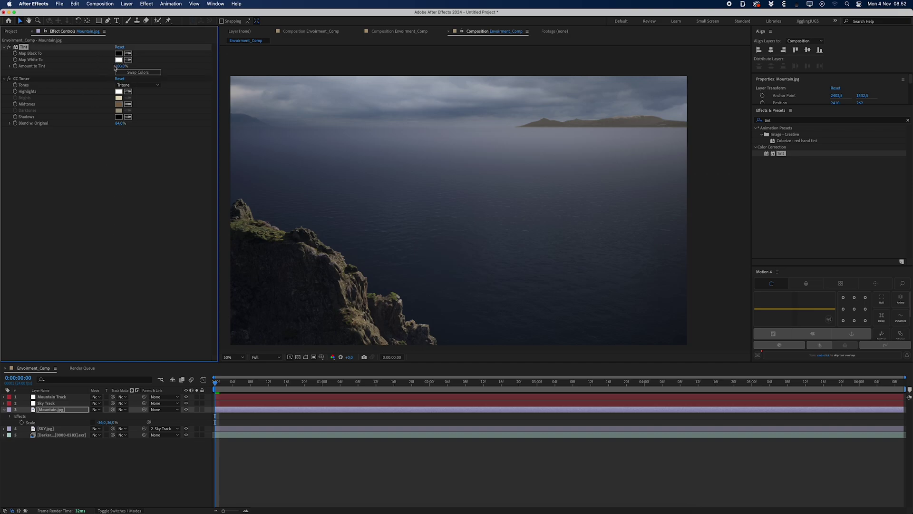
{"action": "left_click", "coordinate": [121, 65]}
{"action": "type", "text": "40"}
{"action": "key", "text": "Return"}
Step: Increase the mountain's mask feathering, with Mask 1 at about 67.7 pixels and Mask 2 also softened
{"action": "key", "text": "m"}
{"action": "key", "text": "m"}
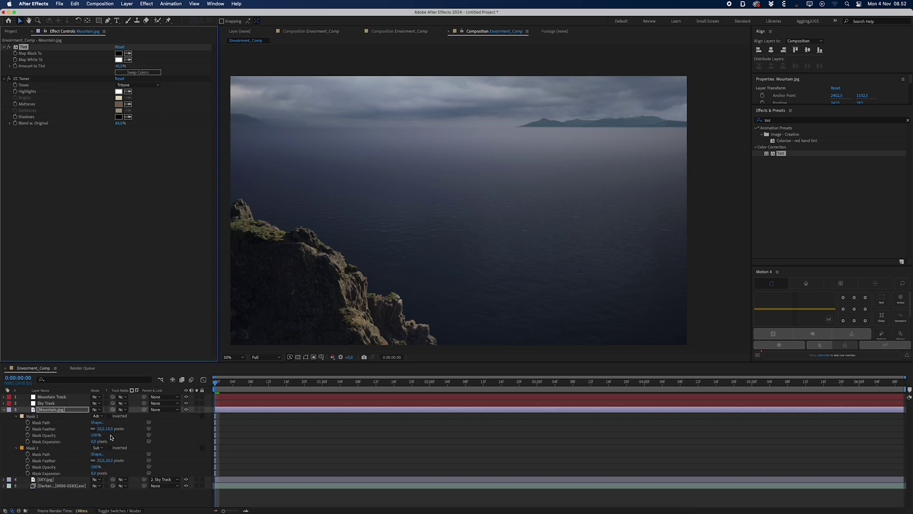
{"action": "left_click_drag", "start_coordinate": [102, 428], "coordinate": [143, 424]}
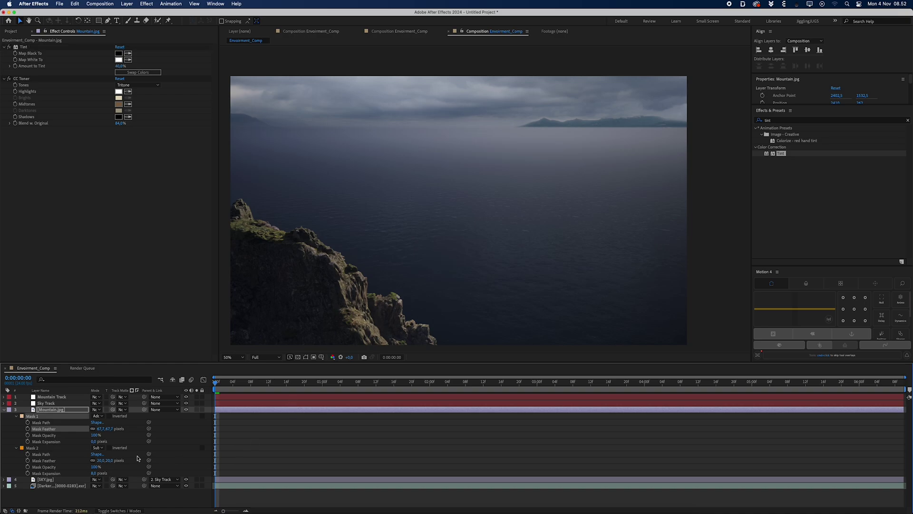
{"action": "left_click_drag", "start_coordinate": [101, 461], "coordinate": [145, 458]}
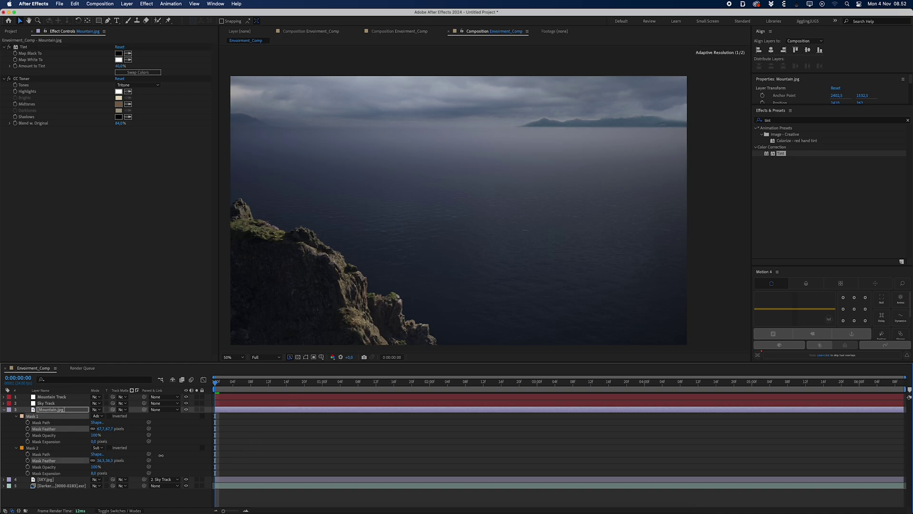
Step: Move the mountain further right along the horizon and lower the layer's opacity
{"action": "key", "text": "t"}
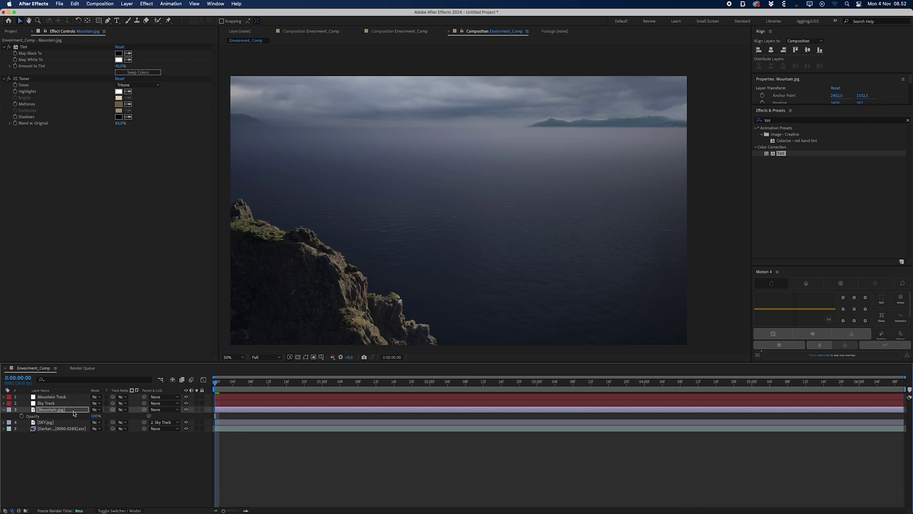
{"action": "left_click_drag", "start_coordinate": [544, 120], "coordinate": [637, 127]}
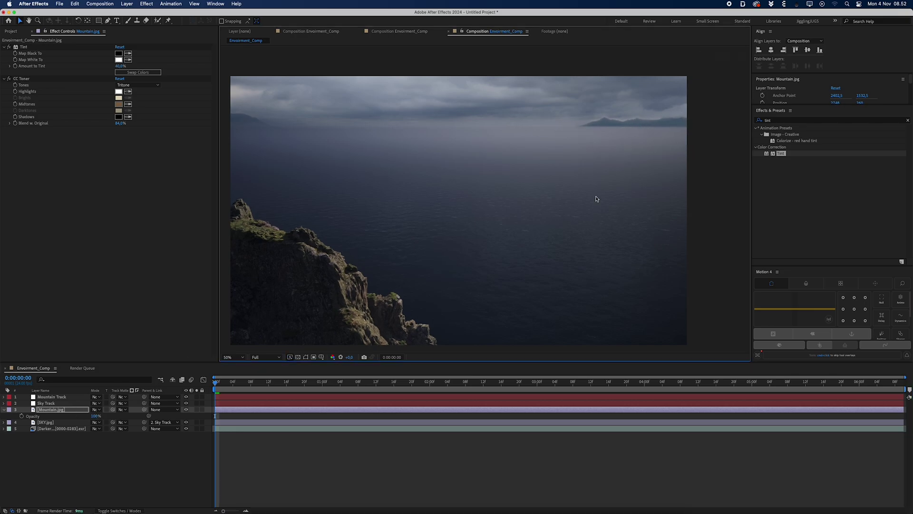
{"action": "key", "text": "t"}
{"action": "key", "text": "t"}
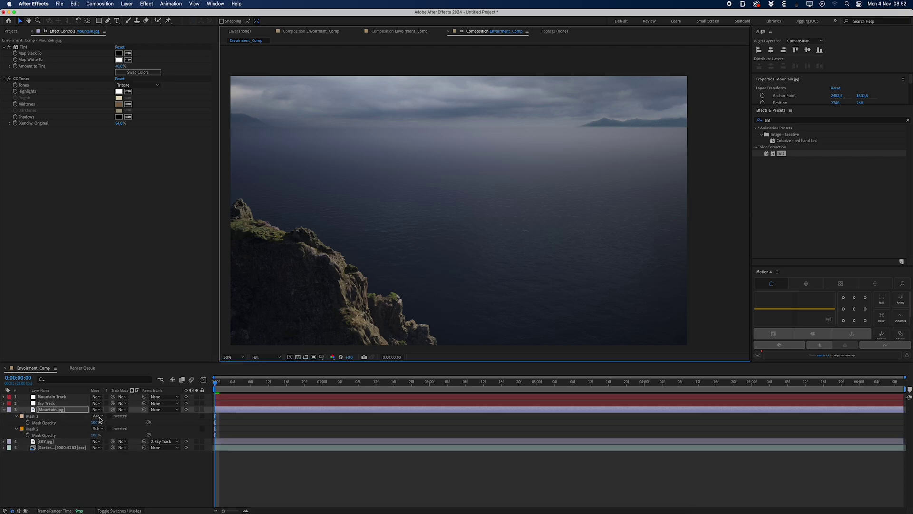
{"action": "key", "text": "t"}
{"action": "left_click", "coordinate": [96, 416]}
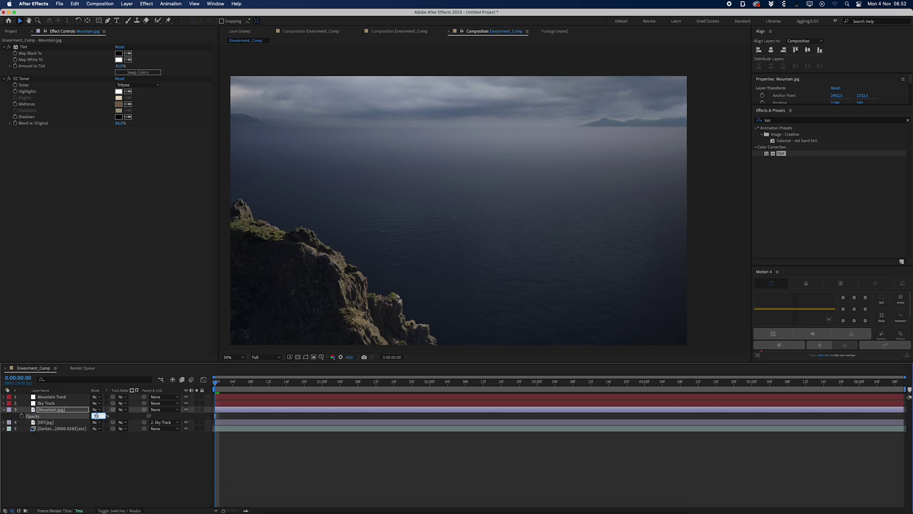
{"action": "key", "text": "Return"}
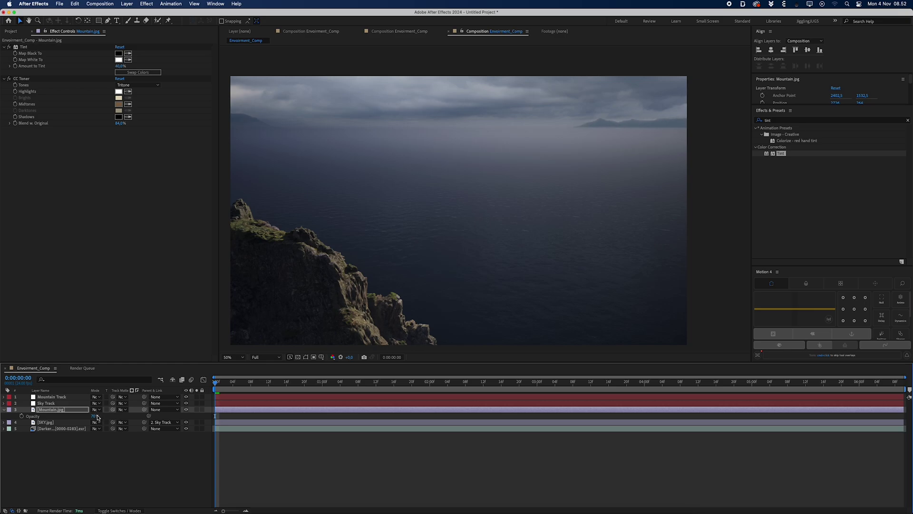
Step: Increase Mask 2's expansion on Mountain.jpg and set its feather to about 123 pixels
{"action": "key", "text": "m"}
{"action": "key", "text": "m"}
{"action": "key", "text": "m"}
{"action": "left_click_drag", "start_coordinate": [92, 474], "coordinate": [151, 459]}
{"action": "left_click_drag", "start_coordinate": [99, 472], "coordinate": [139, 468]}
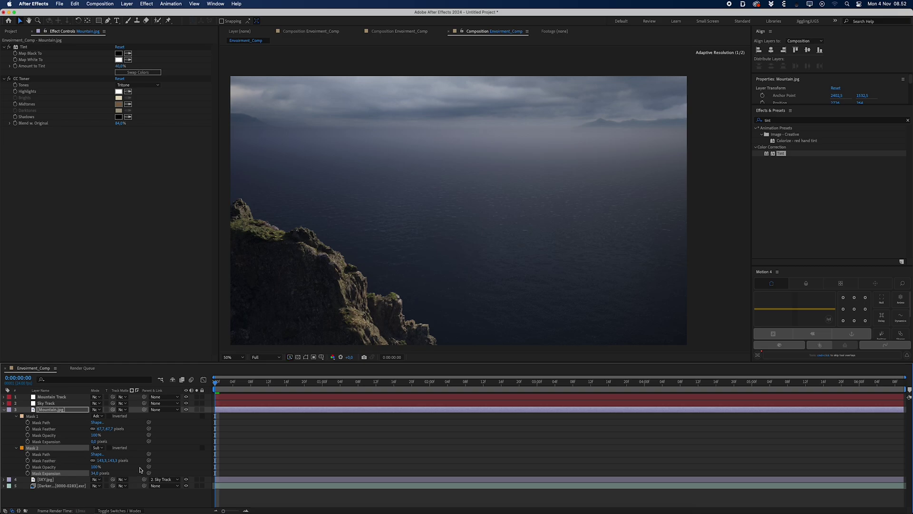
{"action": "left_click", "coordinate": [114, 460]}
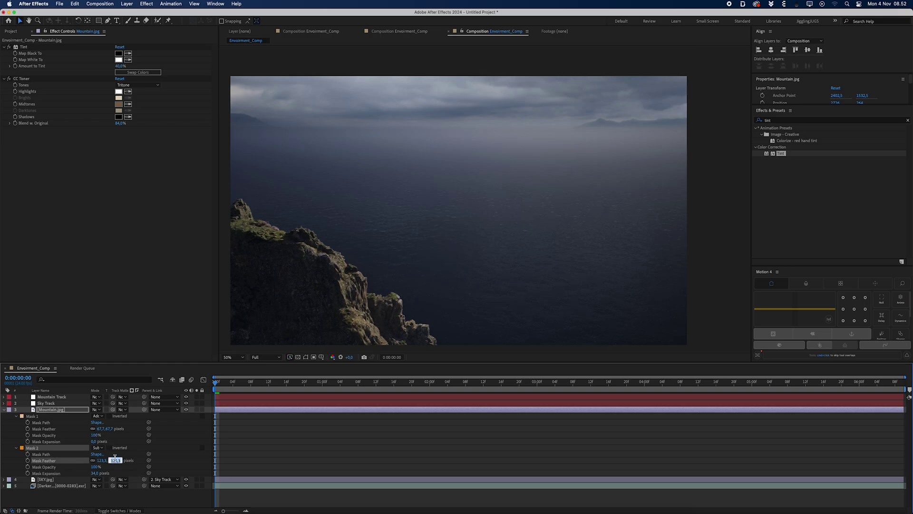
{"action": "left_click", "coordinate": [71, 412]}
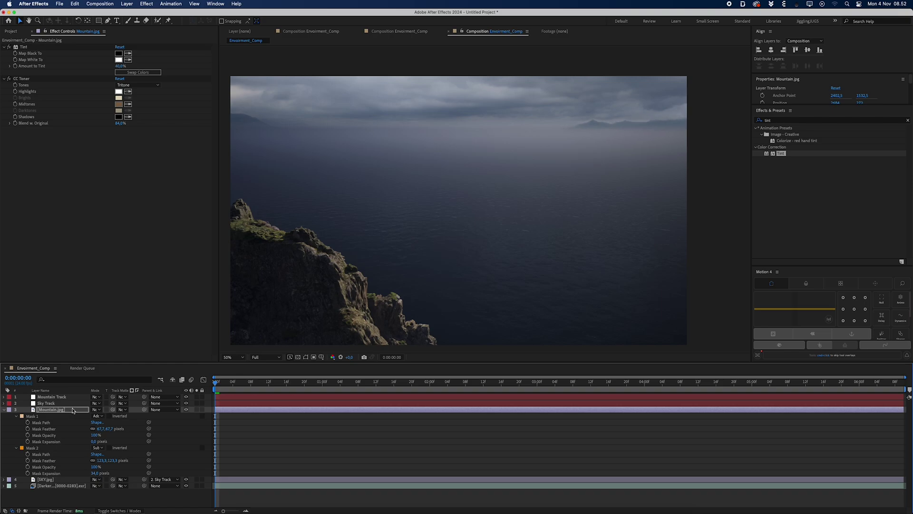
Step: Readjust the Mountain.jpg layer's opacity to blend the mountain into the haze
{"action": "scroll", "coordinate": [477, 207], "scroll_direction": "down", "scroll_amount": 1}
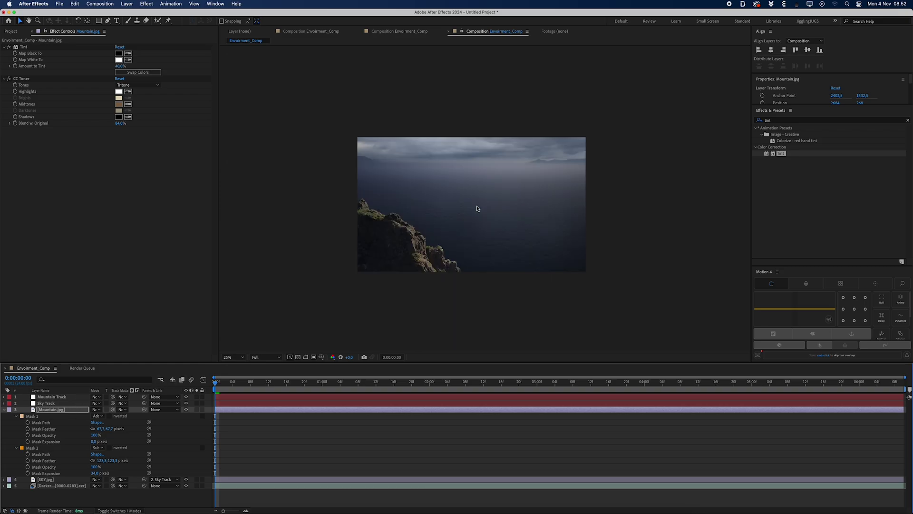
{"action": "scroll", "coordinate": [478, 210], "scroll_direction": "up", "scroll_amount": 1}
{"action": "key", "text": "t"}
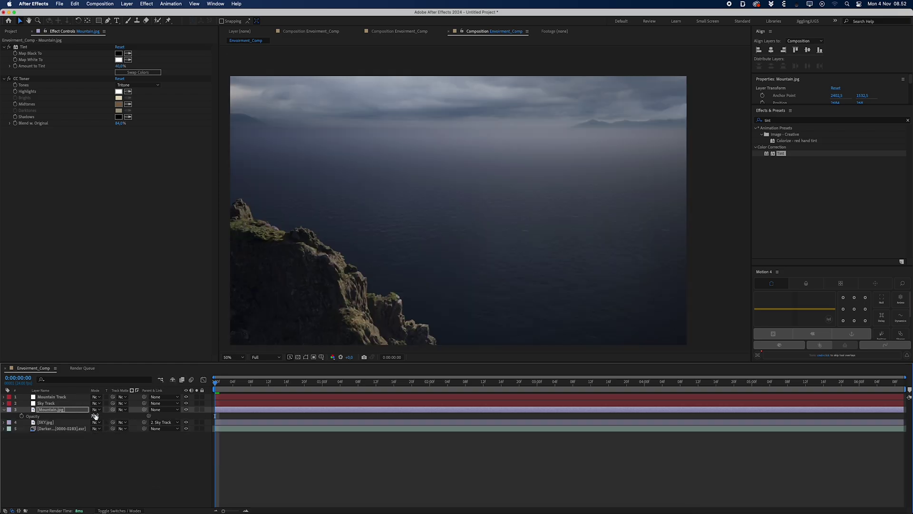
{"action": "left_click", "coordinate": [97, 416]}
{"action": "key", "text": "Return"}
Step: Try parenting Mountain.jpg to the Mountain Track null and scrub the start of the timeline
{"action": "left_click_drag", "start_coordinate": [145, 409], "coordinate": [52, 396]}
{"action": "key", "text": "t"}
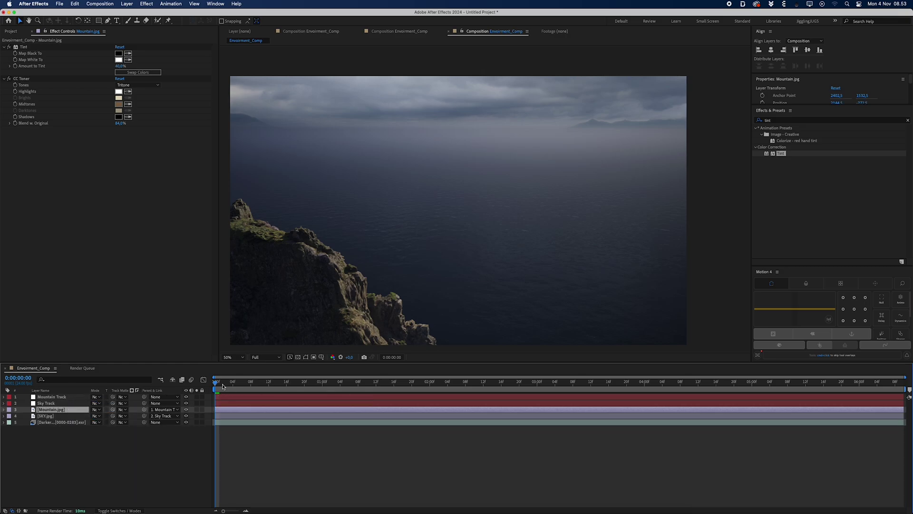
{"action": "mouse_move", "coordinate": [223, 384]}
{"action": "left_mouse_down"}
{"action": "mouse_move", "coordinate": [245, 386]}
{"action": "mouse_move", "coordinate": [216, 385]}
{"action": "left_mouse_up"}
Step: Parent Mountain.jpg to the Sky Track null and shift the mountain slightly right along the horizon
{"action": "left_click_drag", "start_coordinate": [145, 410], "coordinate": [71, 403]}
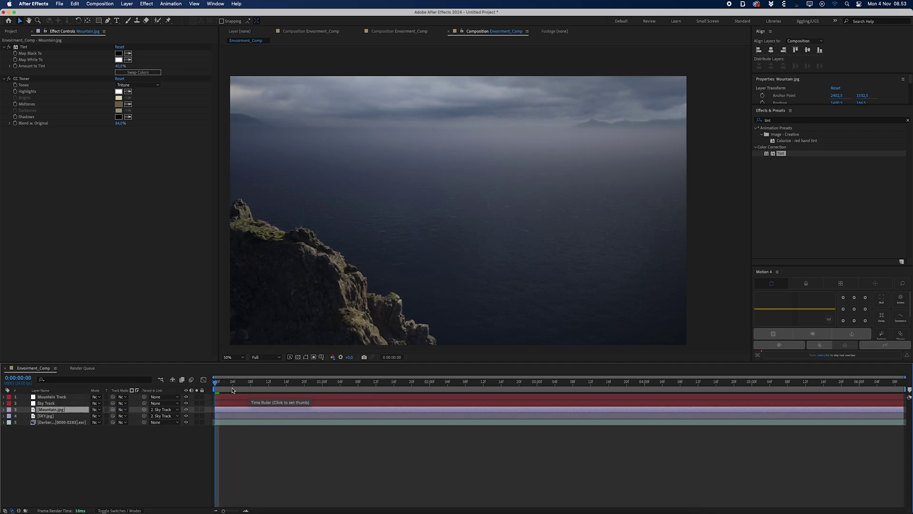
{"action": "mouse_move", "coordinate": [215, 384]}
{"action": "left_mouse_down"}
{"action": "mouse_move", "coordinate": [394, 385]}
{"action": "mouse_move", "coordinate": [216, 385]}
{"action": "left_mouse_up"}
{"action": "key", "text": "Return"}
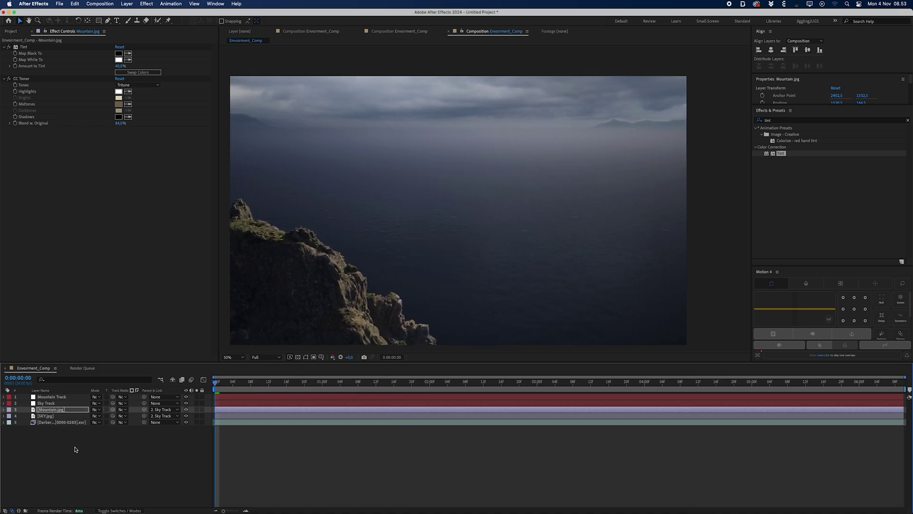
{"action": "left_click", "coordinate": [75, 449]}
Step: Import Cloud_Smoke_Fog_Element.mov from the ENVOIRMENT folder into the project
{"action": "left_click", "coordinate": [15, 32]}
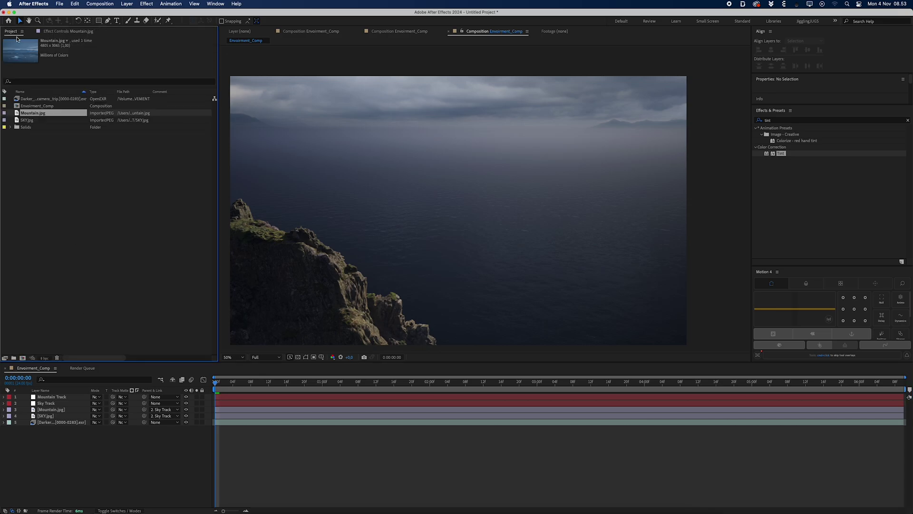
{"action": "left_click", "coordinate": [43, 224]}
{"action": "left_click", "coordinate": [223, 504]}
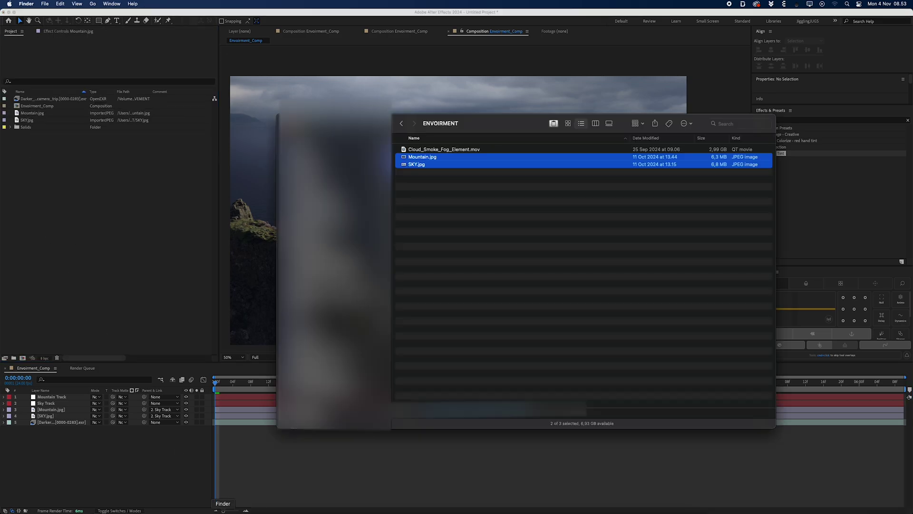
{"action": "left_click", "coordinate": [448, 226]}
{"action": "left_click_drag", "start_coordinate": [438, 149], "coordinate": [158, 265]}
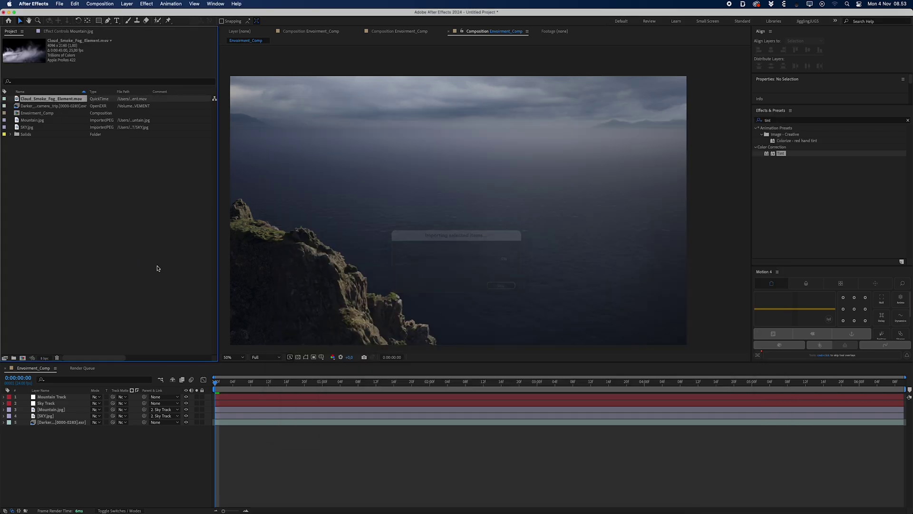
Step: Add Cloud_Smoke_Fog_Element.mov above Mountain.jpg at 28% scale in Screen mode, placed over the lower-left cliff
{"action": "left_click_drag", "start_coordinate": [71, 104], "coordinate": [98, 422]}
{"action": "key", "text": "s"}
{"action": "left_click", "coordinate": [96, 409]}
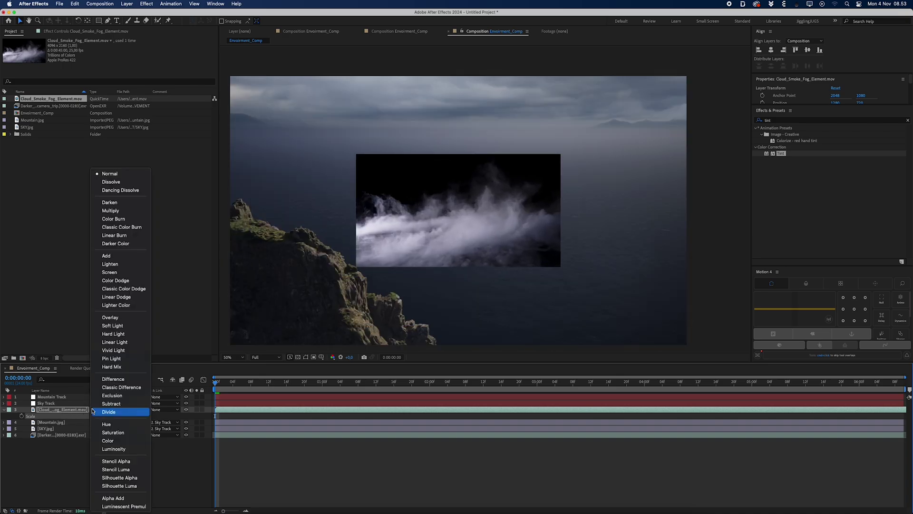
{"action": "left_click", "coordinate": [109, 271]}
{"action": "left_click_drag", "start_coordinate": [465, 241], "coordinate": [321, 298]}
{"action": "key", "text": "comma"}
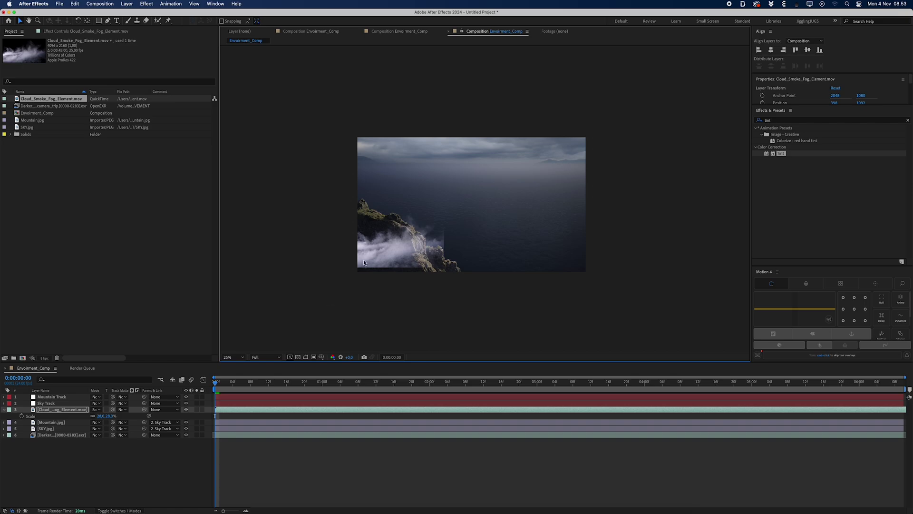
Step: Lower the fog layer's opacity and enlarge the layer to about 44%
{"action": "key", "text": "t"}
{"action": "left_click_drag", "start_coordinate": [95, 415], "coordinate": [143, 412]}
{"action": "key", "text": "s"}
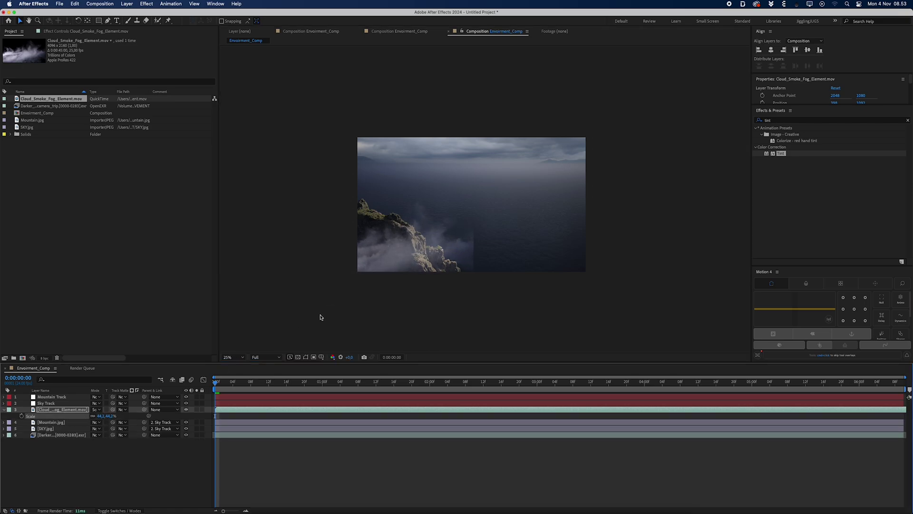
Step: Move the fog up along the cliff and rotate it to follow the slope
{"action": "left_click_drag", "start_coordinate": [426, 246], "coordinate": [424, 224]}
{"action": "key", "text": "r"}
{"action": "left_click_drag", "start_coordinate": [108, 418], "coordinate": [81, 113]}
Step: Add an ellipse mask that fills the fog layer
{"action": "left_click_drag", "start_coordinate": [98, 20], "coordinate": [122, 40]}
{"action": "double_click", "coordinate": [99, 21]}
{"action": "key", "text": "v"}
Step: Contract the fog's ellipse mask with a negative expansion and feather it by about 873 pixels
{"action": "key", "text": "m"}
{"action": "key", "text": "m"}
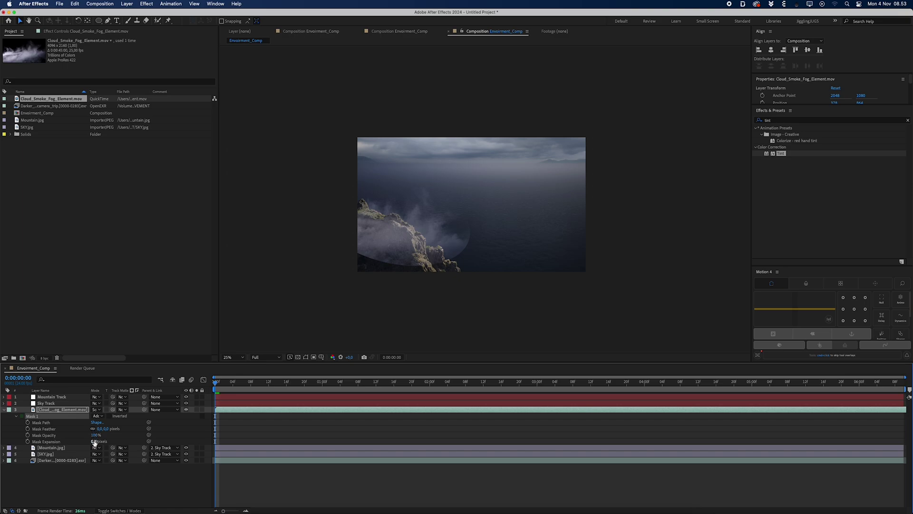
{"action": "left_click_drag", "start_coordinate": [94, 441], "coordinate": [1, 441]}
{"action": "left_click_drag", "start_coordinate": [107, 430], "coordinate": [235, 416]}
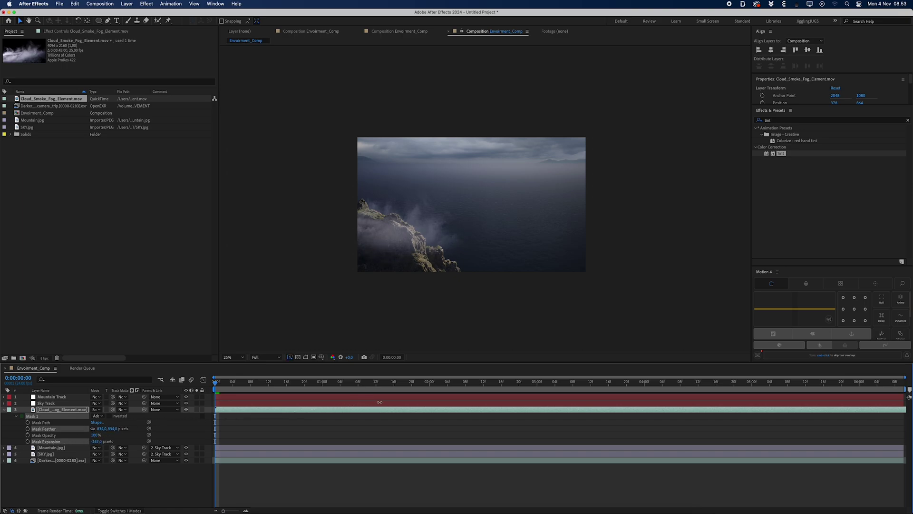
Step: Scale the fog layer to 43% and move it down over the cliff face
{"action": "key", "text": "s"}
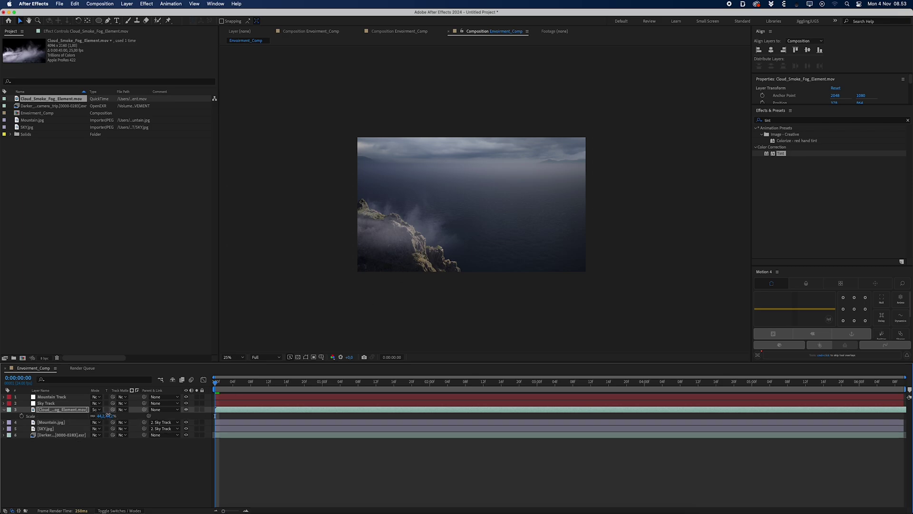
{"action": "mouse_move", "coordinate": [108, 415]}
{"action": "left_mouse_down"}
{"action": "mouse_move", "coordinate": [92, 420]}
{"action": "mouse_move", "coordinate": [106, 417]}
{"action": "left_mouse_up"}
{"action": "left_click_drag", "start_coordinate": [370, 221], "coordinate": [421, 282]}
Step: Duplicate the fog layer, shrink the copy and place it by the cliff's lower right end
{"action": "key", "text": "super+d"}
{"action": "key", "text": "s"}
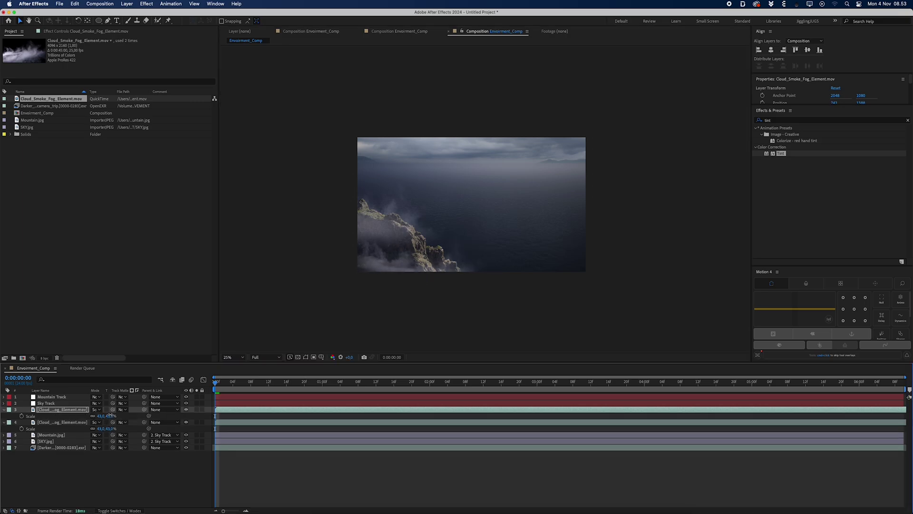
{"action": "left_click_drag", "start_coordinate": [108, 416], "coordinate": [97, 417]}
{"action": "left_click_drag", "start_coordinate": [423, 268], "coordinate": [456, 255]}
Step: Rotate the duplicated fog to suit the lower cliff and contract its mask expansion further
{"action": "key", "text": "r"}
{"action": "left_click_drag", "start_coordinate": [119, 418], "coordinate": [57, 442]}
{"action": "key", "text": "m"}
{"action": "key", "text": "m"}
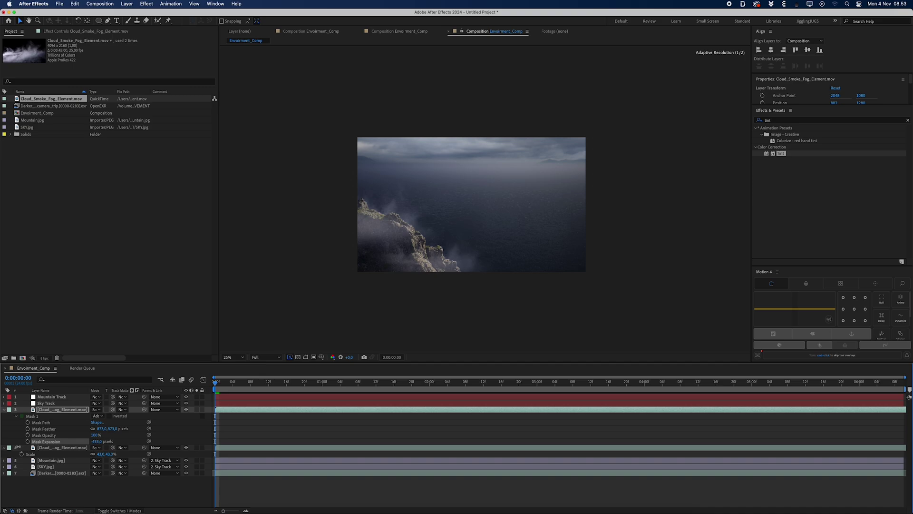
{"action": "key", "text": "period"}
{"action": "key", "text": "period"}
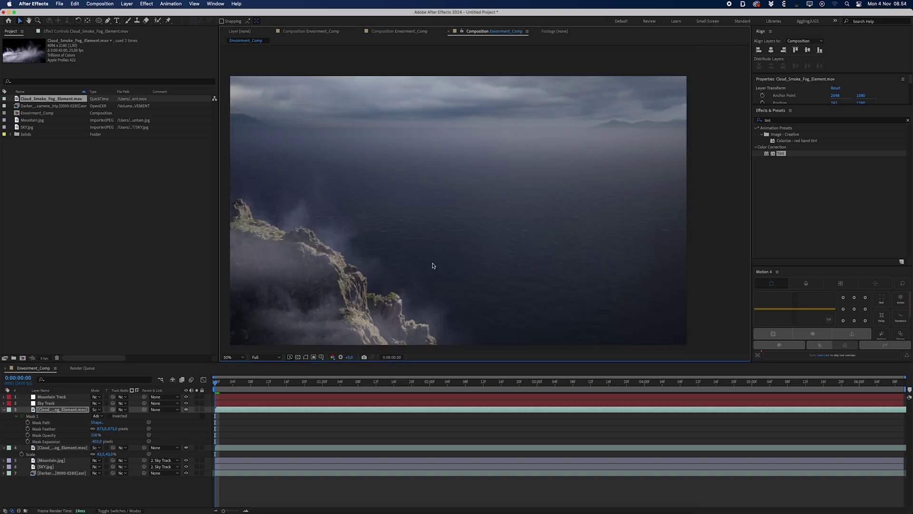
Step: Set the duplicated fog layer's opacity to about 66% and the original fog layer's opacity to 47%
{"action": "left_click_drag", "start_coordinate": [432, 265], "coordinate": [458, 235]}
{"action": "key", "text": "t"}
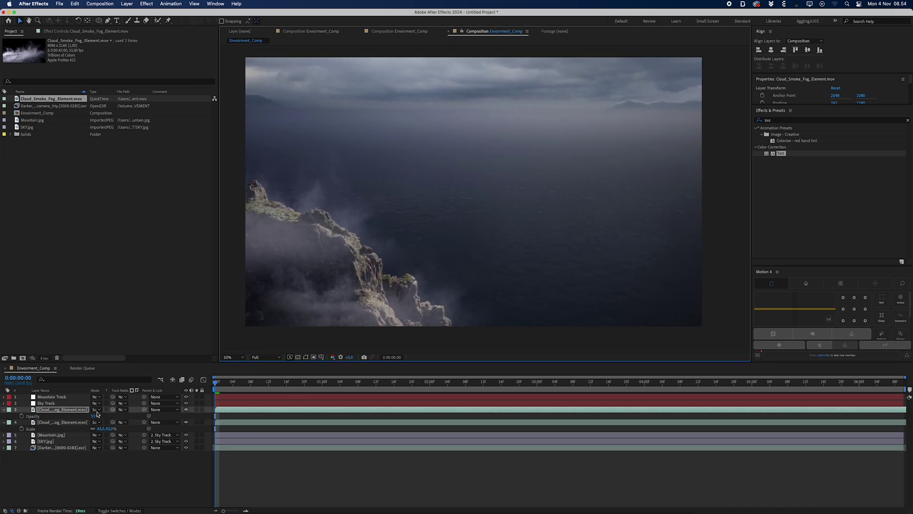
{"action": "left_click_drag", "start_coordinate": [97, 416], "coordinate": [80, 421]}
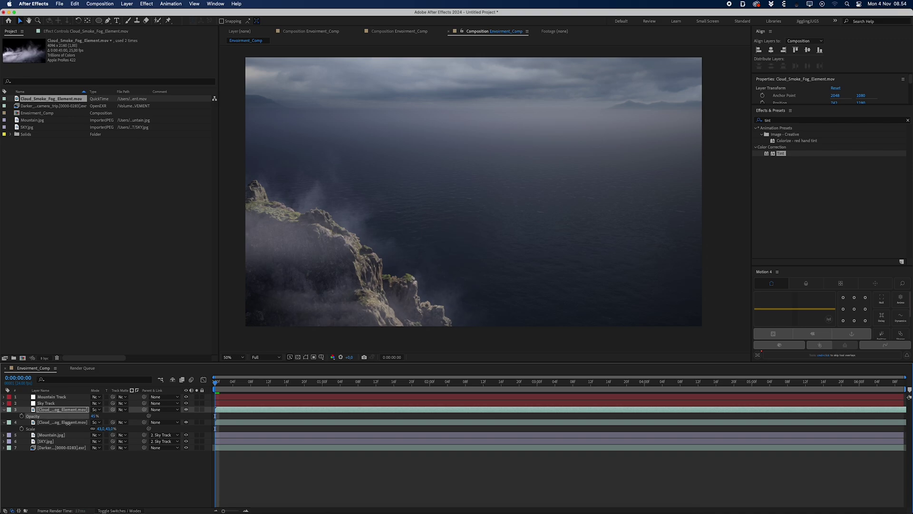
{"action": "left_click", "coordinate": [66, 423]}
{"action": "key", "text": "t"}
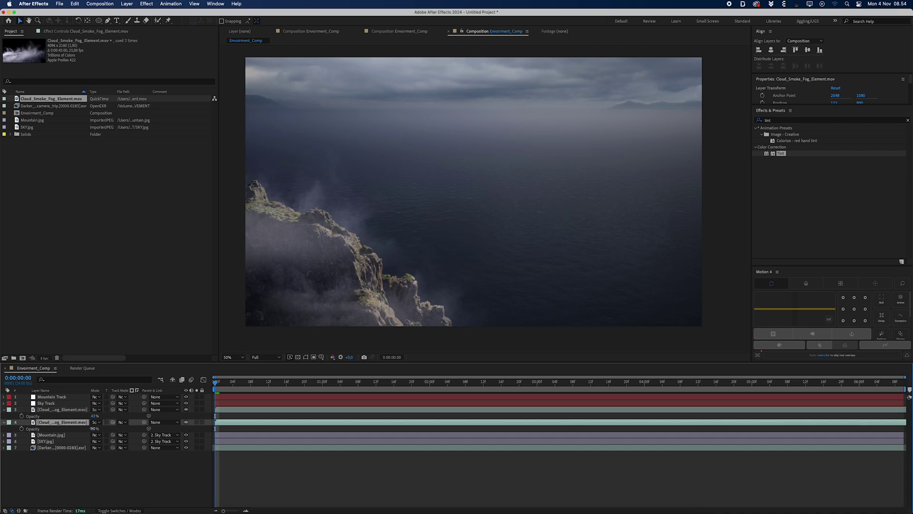
{"action": "mouse_move", "coordinate": [93, 428]}
{"action": "left_mouse_down"}
{"action": "mouse_move", "coordinate": [42, 421]}
{"action": "mouse_move", "coordinate": [95, 416]}
{"action": "left_mouse_up"}
{"action": "left_click", "coordinate": [367, 293]}
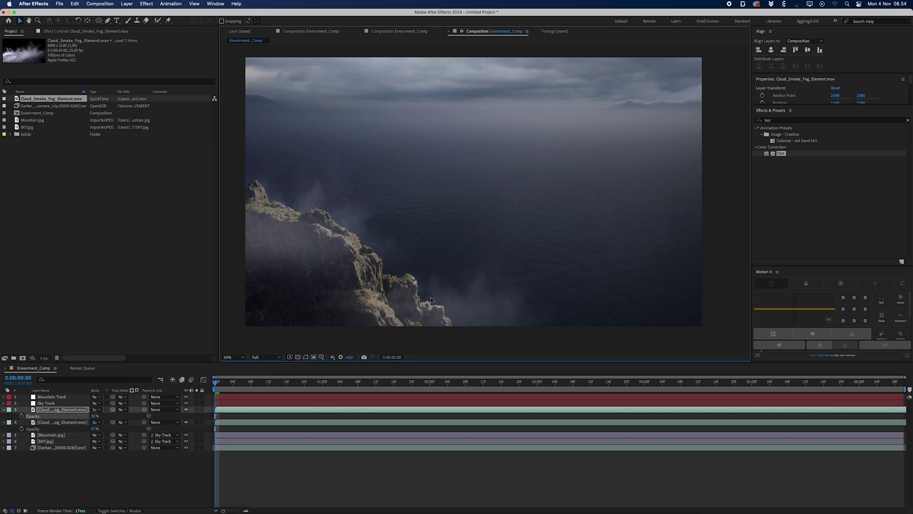
Step: Parent both fog layers to the Mountain Track null and play back the composition to check their motion
{"action": "key", "text": "t"}
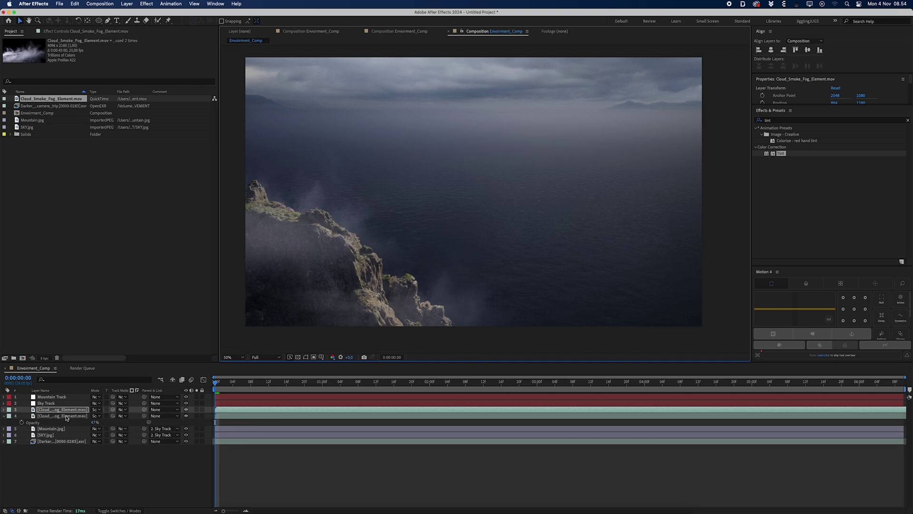
{"action": "left_click", "coordinate": [67, 418], "text": "shift"}
{"action": "left_click_drag", "start_coordinate": [144, 416], "coordinate": [249, 394]}
{"action": "key", "text": "space"}
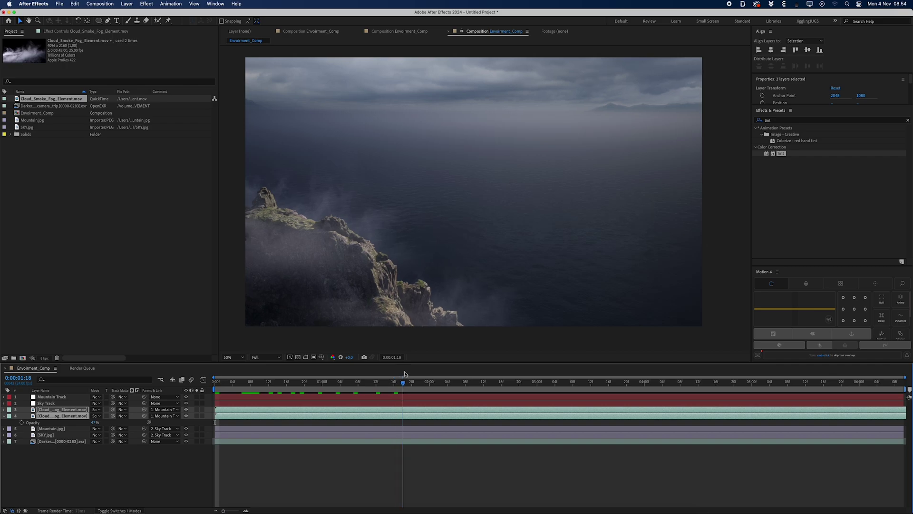
{"action": "key", "text": "space"}
{"action": "left_click", "coordinate": [155, 476]}
{"action": "left_click", "coordinate": [320, 419]}
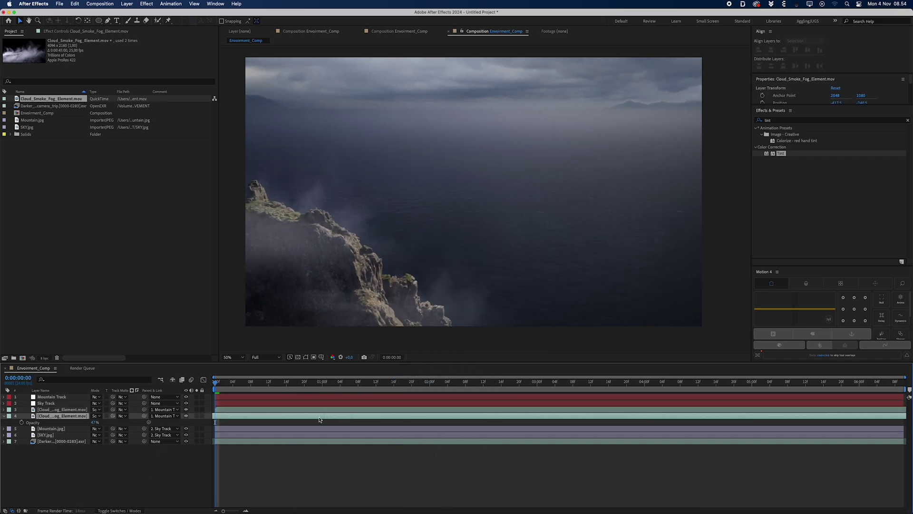
{"action": "key", "text": "space"}
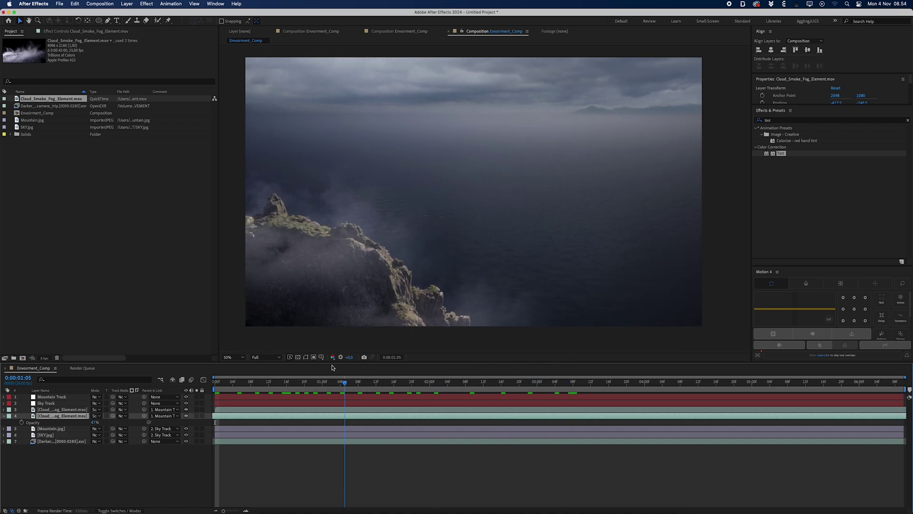
{"action": "key", "text": "space"}
Step: Create a project folder named Footage and gather the cloud clip, EXR sequence, Mountain.jpg and SKY.jpg in it
{"action": "left_click", "coordinate": [33, 216]}
{"action": "right_click", "coordinate": [60, 191]}
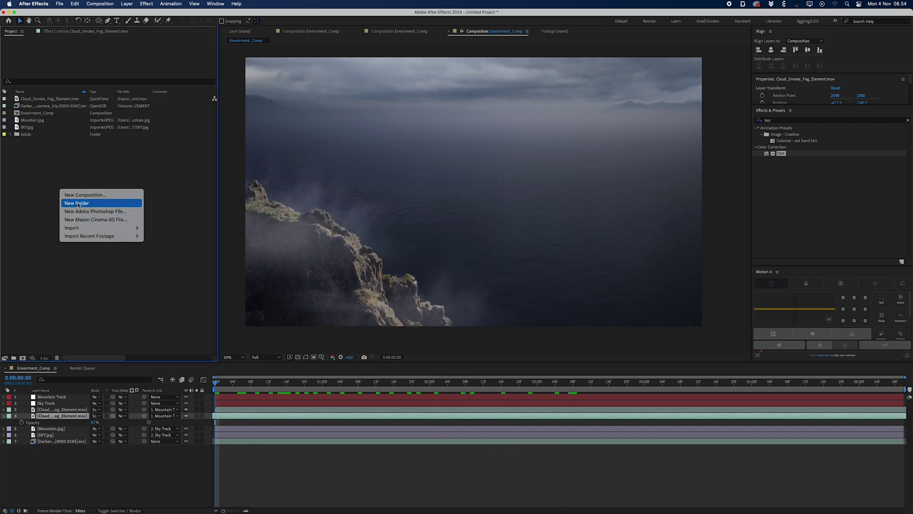
{"action": "left_click", "coordinate": [79, 203]}
{"action": "type", "text": "Footage"}
{"action": "key", "text": "Return"}
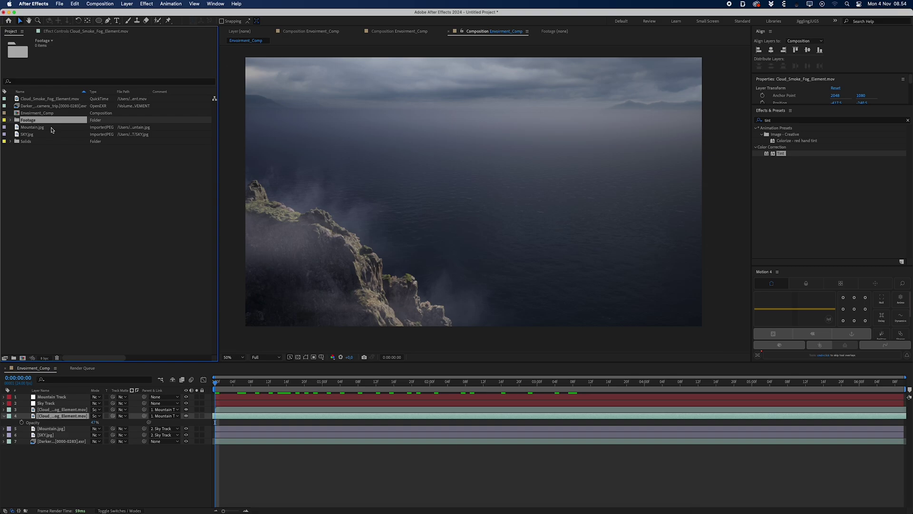
{"action": "left_click", "coordinate": [36, 128]}
{"action": "left_click", "coordinate": [30, 134], "text": "shift"}
{"action": "left_click", "coordinate": [39, 108], "text": "super"}
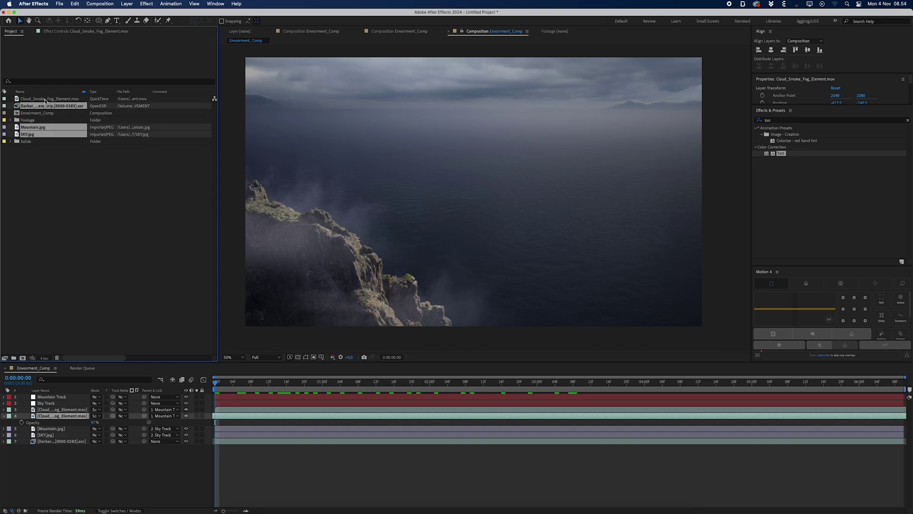
{"action": "left_click", "coordinate": [36, 100], "text": "super"}
Step: Nest Envoirment_Comp in a new composition and rename that composition Envoirment_Comp_Graded
{"action": "left_click_drag", "start_coordinate": [32, 125], "coordinate": [22, 359]}
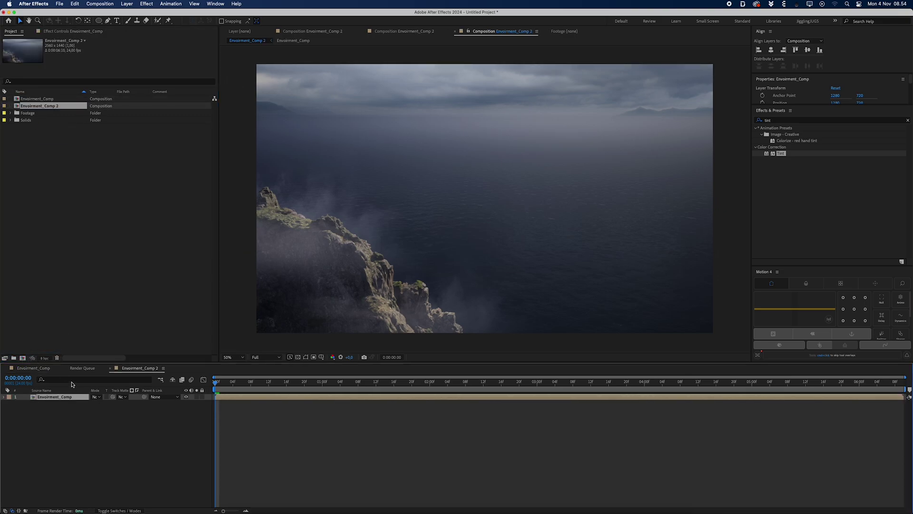
{"action": "key", "text": "super+k"}
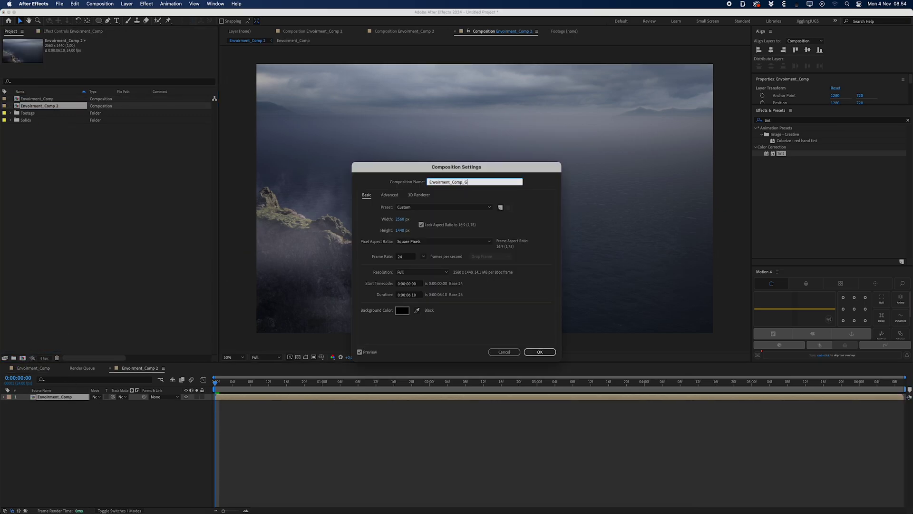
{"action": "key", "text": "Return"}
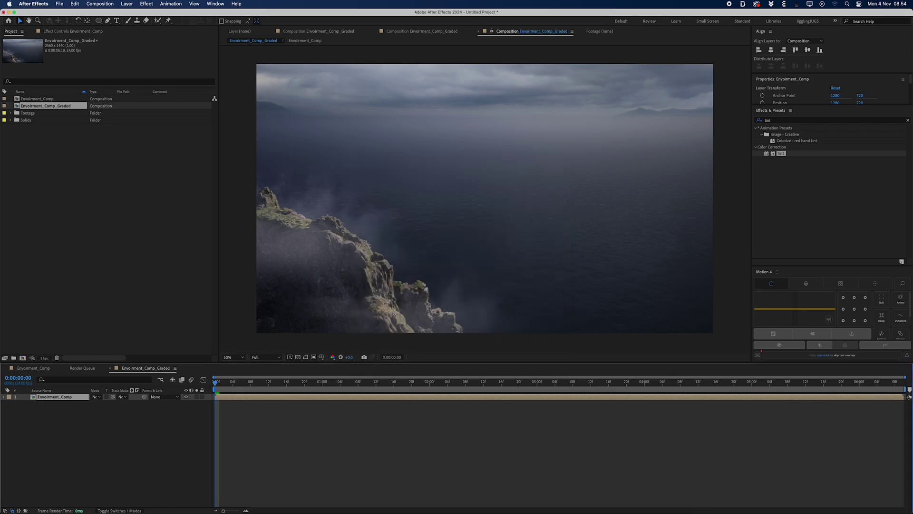
Step: Add an adjustment layer above the nested Envoirment_Comp layer
{"action": "left_click", "coordinate": [119, 4]}
{"action": "mouse_move", "coordinate": [126, 4]}
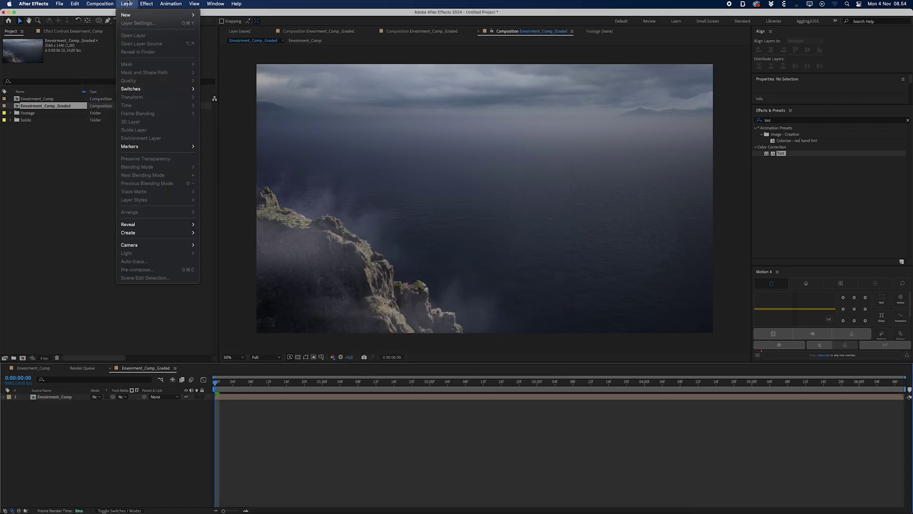
{"action": "mouse_move", "coordinate": [157, 15]}
{"action": "left_click", "coordinate": [228, 64]}
Step: Find the Lumetri Color effect and apply it to the adjustment layer
{"action": "left_click", "coordinate": [759, 123]}
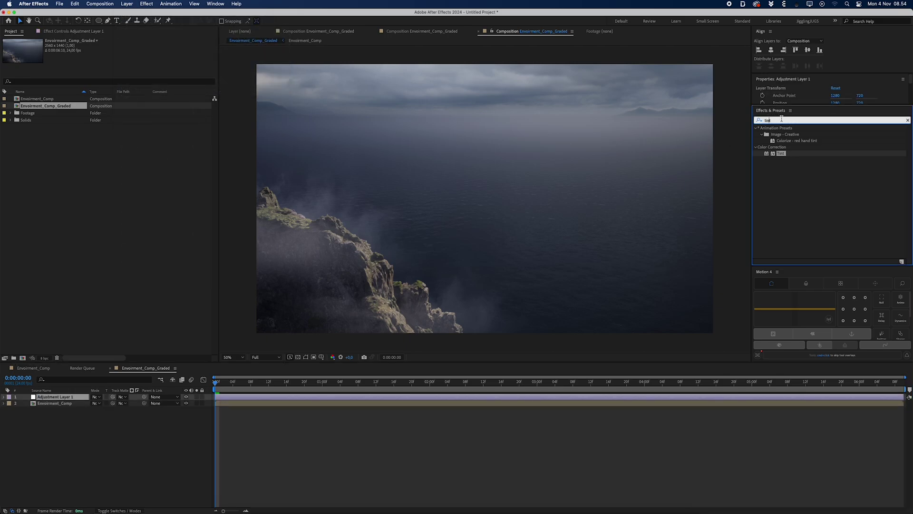
{"action": "type", "text": "lunmet"}
{"action": "key", "text": "BackSpace"}
{"action": "key", "text": "BackSpace"}
{"action": "key", "text": "BackSpace"}
{"action": "key", "text": "BackSpace"}
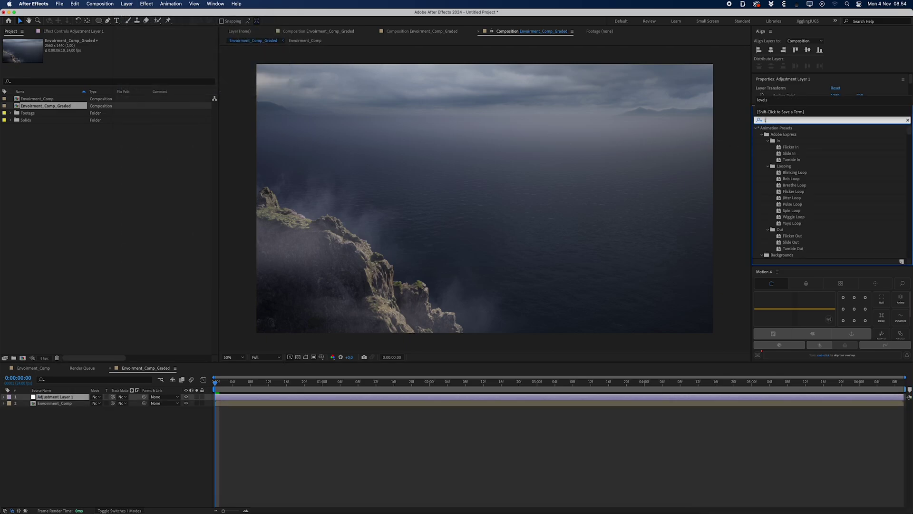
{"action": "type", "text": "metri colo"}
{"action": "double_click", "coordinate": [803, 134]}
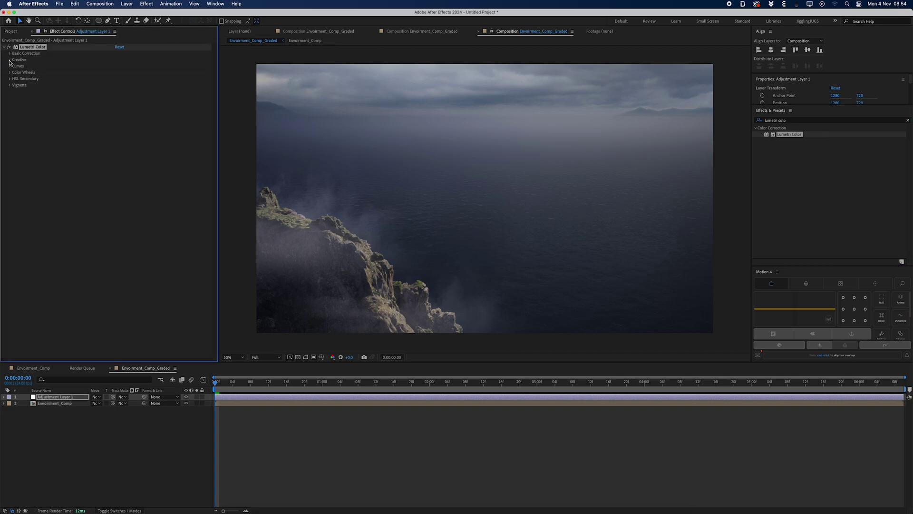
Step: Load the LUT file "11 - The Nolan X Bay S-Luts O&T Green Teal.cube" as Lumetri's input LUT under Basic Correction
{"action": "left_click", "coordinate": [10, 59]}
{"action": "left_click", "coordinate": [9, 53]}
{"action": "left_click", "coordinate": [139, 68]}
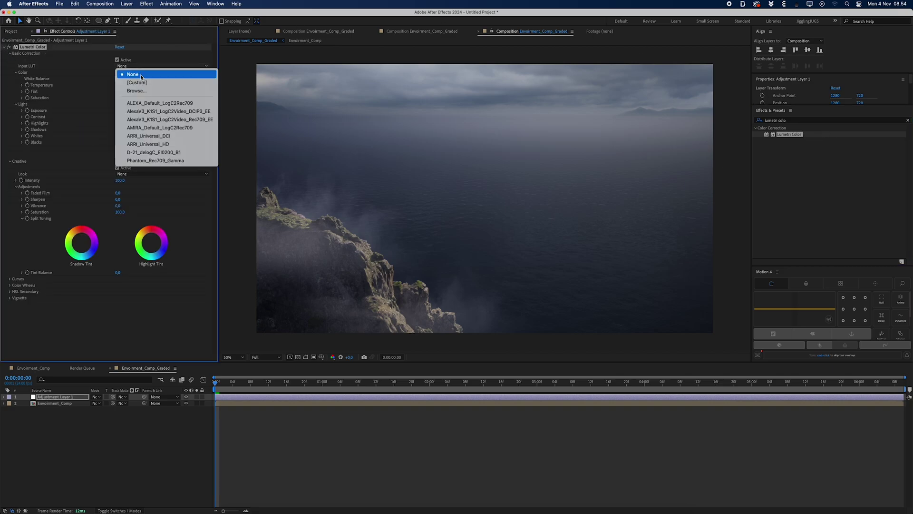
{"action": "left_click", "coordinate": [137, 91]}
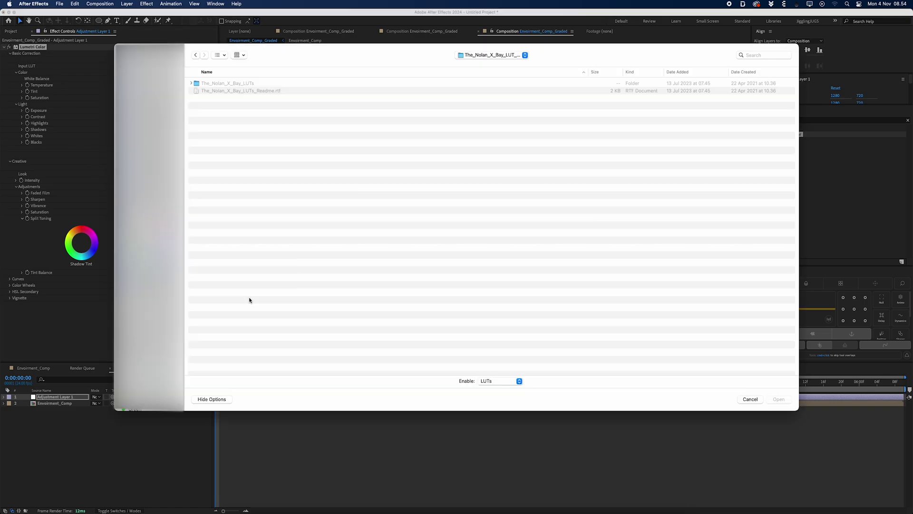
{"action": "double_click", "coordinate": [247, 83]}
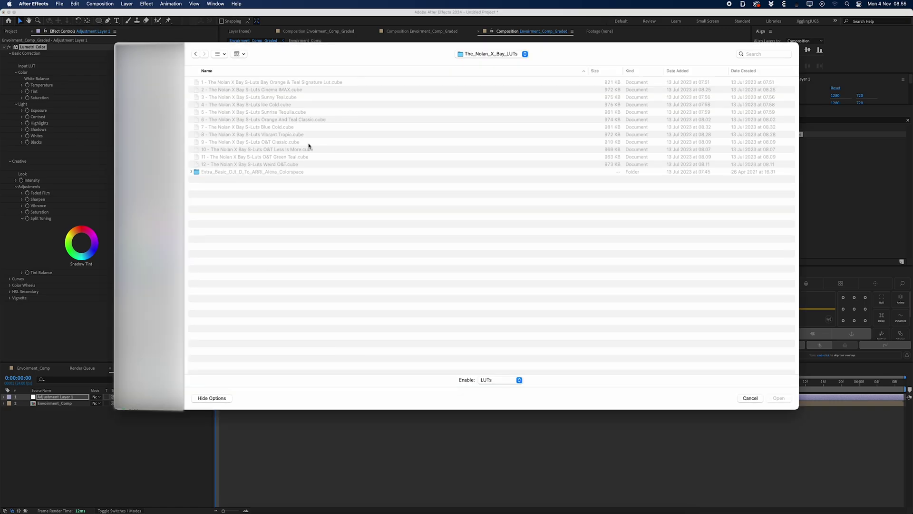
{"action": "left_click", "coordinate": [298, 157]}
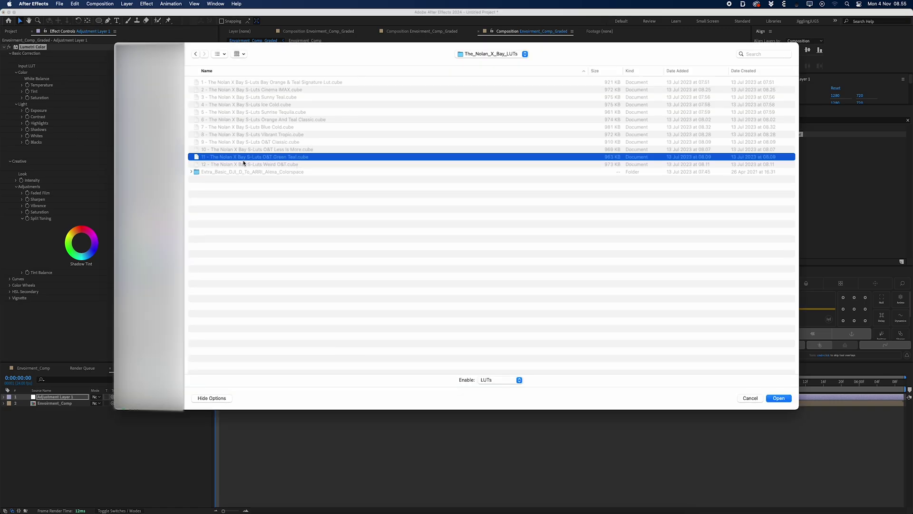
{"action": "double_click", "coordinate": [290, 157]}
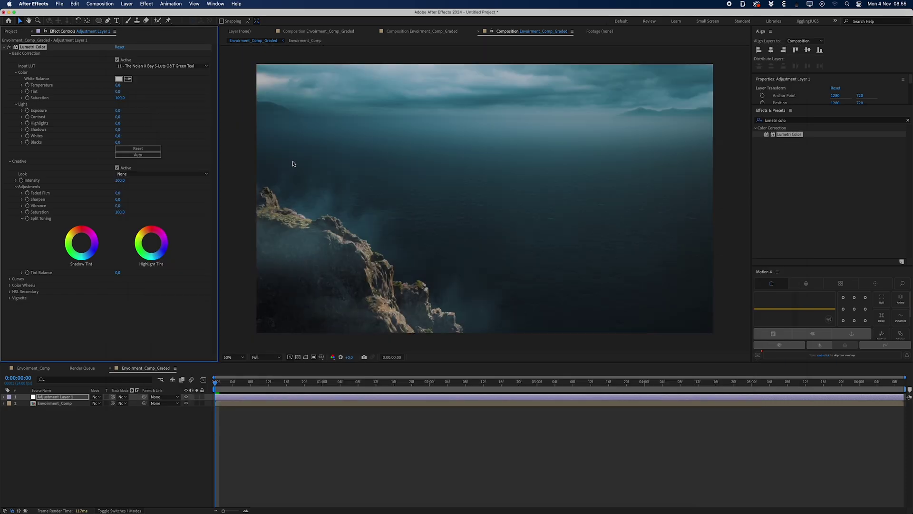
Step: Set the Basic Correction saturation of the Lumetri Color effect to 70
{"action": "left_click", "coordinate": [120, 98]}
{"action": "type", "text": "80"}
{"action": "key", "text": "BackSpace"}
{"action": "key", "text": "BackSpace"}
{"action": "type", "text": "70"}
{"action": "key", "text": "Return"}
{"action": "left_click", "coordinate": [69, 467]}
Step: Rename the graded adjustment layer as Lumetri Color
{"action": "left_click", "coordinate": [60, 402]}
{"action": "left_click", "coordinate": [61, 397]}
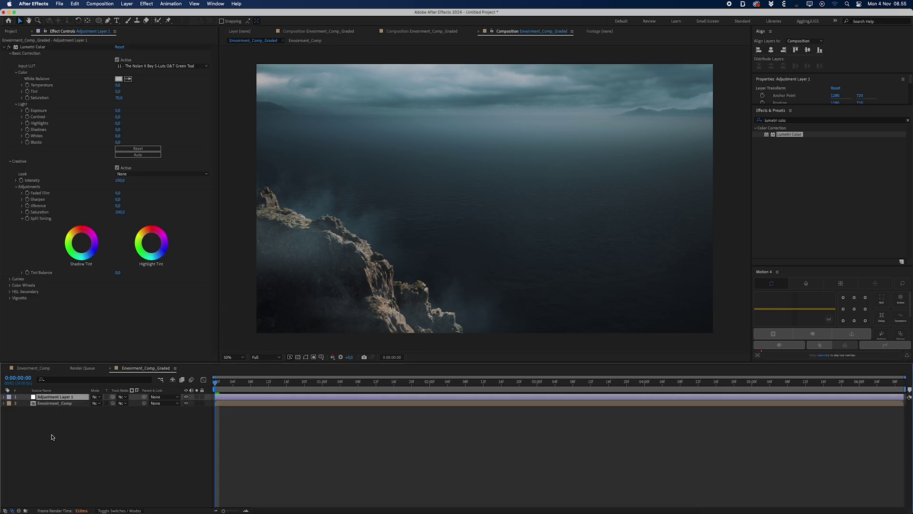
{"action": "left_click", "coordinate": [53, 437]}
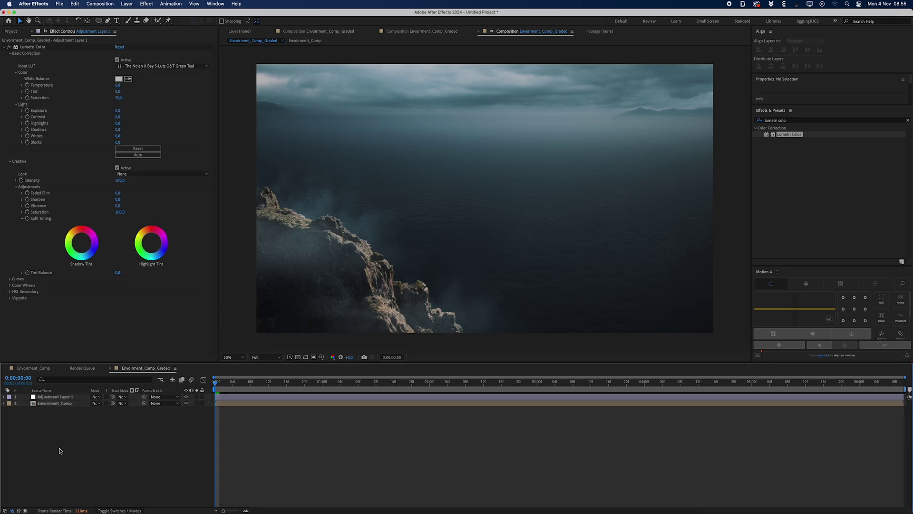
{"action": "left_click", "coordinate": [64, 397]}
{"action": "key", "text": "Return"}
{"action": "type", "text": "Lumetri"}
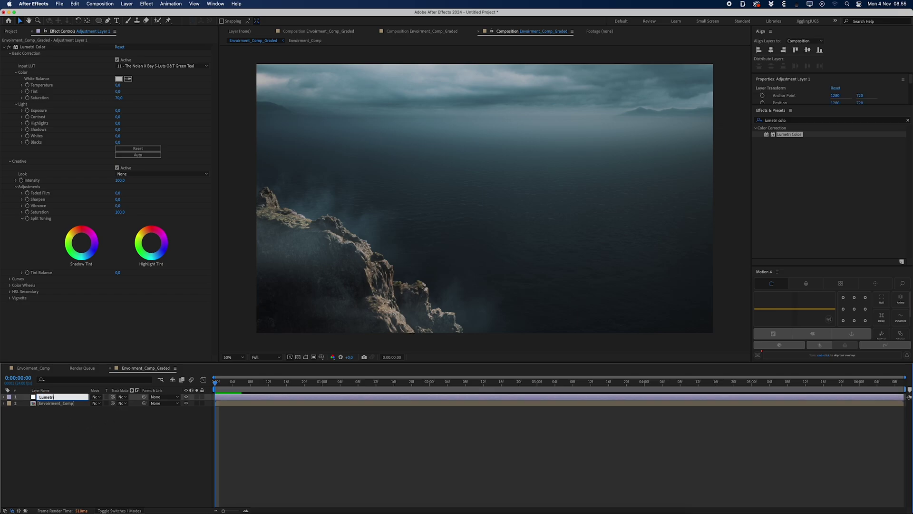
{"action": "type", "text": " Color"}
{"action": "key", "text": "Return"}
Step: Add a second adjustment layer on top and apply the Noise effect to it
{"action": "left_click", "coordinate": [127, 3]}
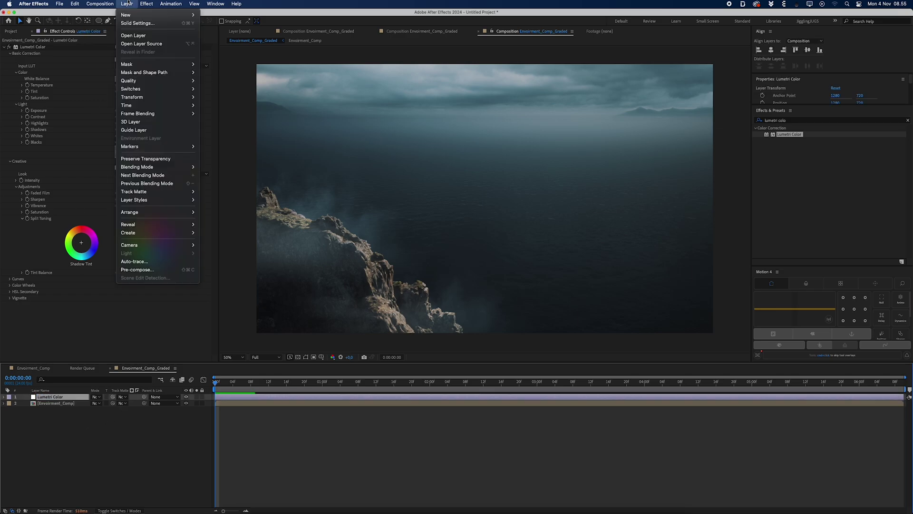
{"action": "mouse_move", "coordinate": [131, 14]}
{"action": "left_click", "coordinate": [223, 62]}
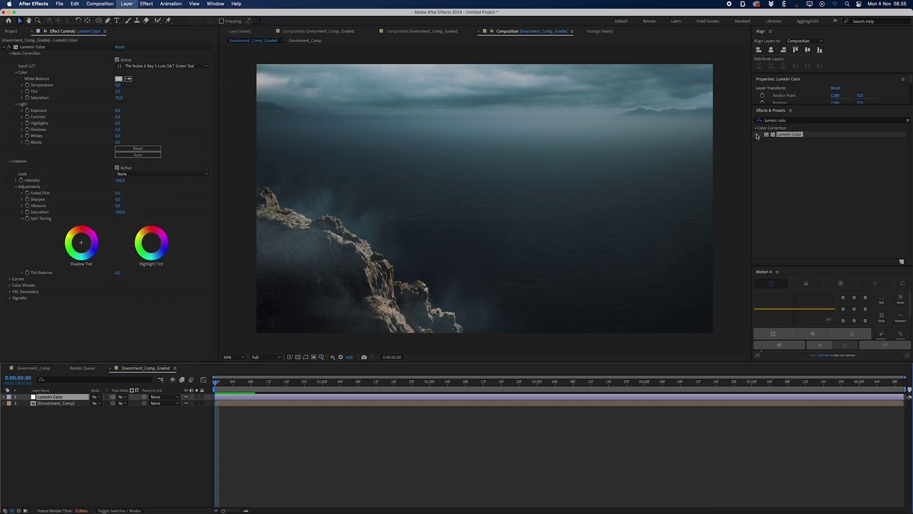
{"action": "left_click", "coordinate": [776, 121]}
{"action": "key", "text": "super+a"}
{"action": "type", "text": "Noise"}
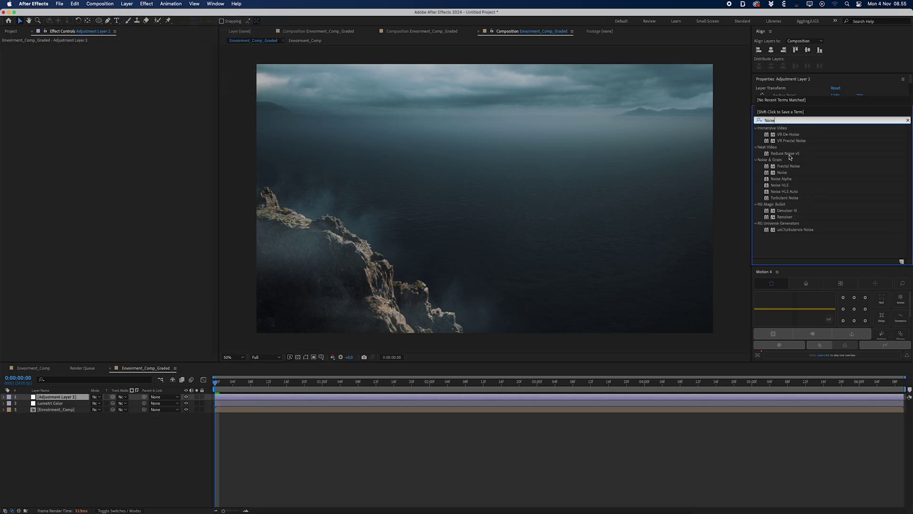
{"action": "left_click_drag", "start_coordinate": [782, 172], "coordinate": [325, 128]}
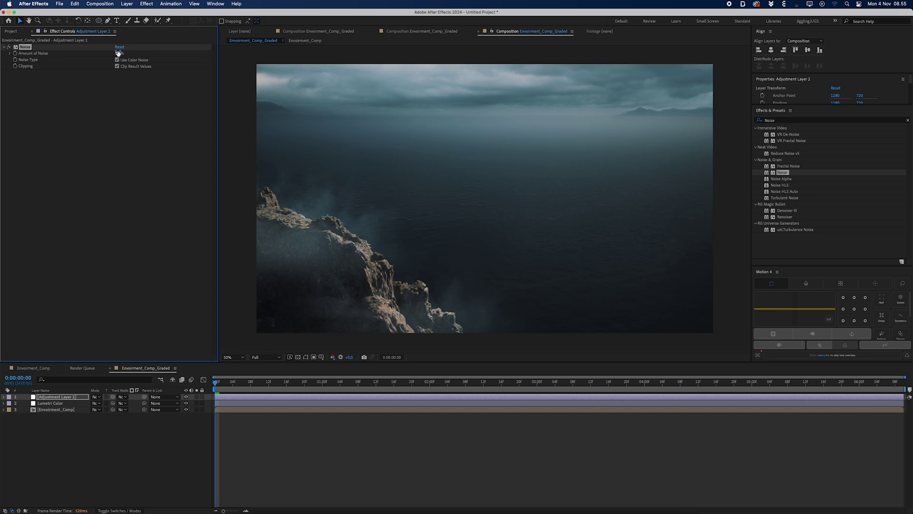
Step: Set the Amount of Noise to 10% and inspect the resulting grain on the water and sky
{"action": "key", "text": "Return"}
{"action": "scroll", "coordinate": [517, 211], "scroll_direction": "up", "scroll_amount": 2}
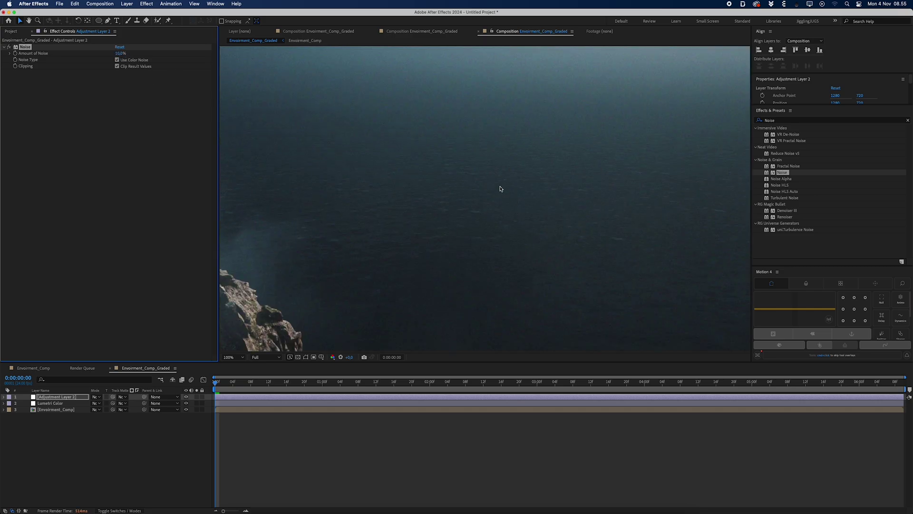
{"action": "key", "text": "h"}
{"action": "left_click_drag", "start_coordinate": [369, 133], "coordinate": [345, 208]}
{"action": "scroll", "coordinate": [345, 207], "scroll_direction": "down", "scroll_amount": 2}
{"action": "left_click_drag", "start_coordinate": [410, 236], "coordinate": [530, 179]}
{"action": "key", "text": "v"}
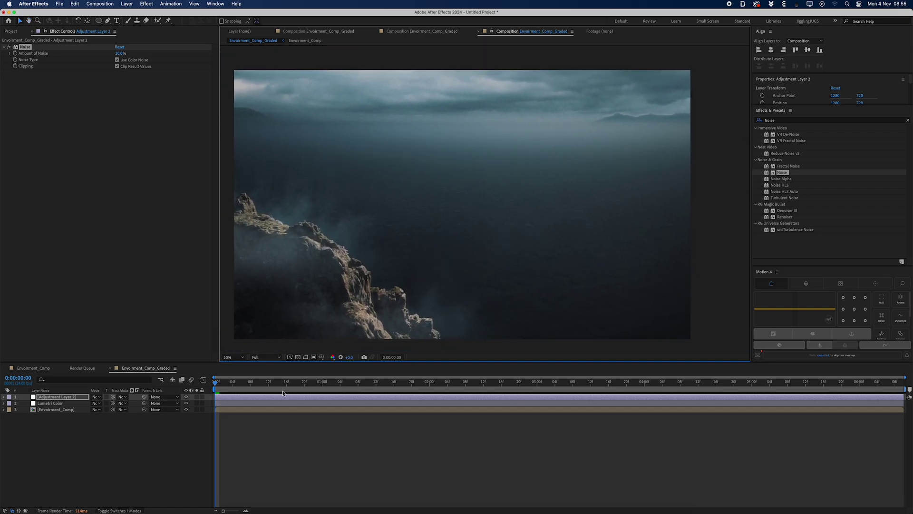
Step: Create a black solid at composition size (2560 × 1440 px) above the other layers
{"action": "left_click", "coordinate": [157, 443]}
{"action": "left_click", "coordinate": [127, 3]}
{"action": "mouse_move", "coordinate": [143, 15]}
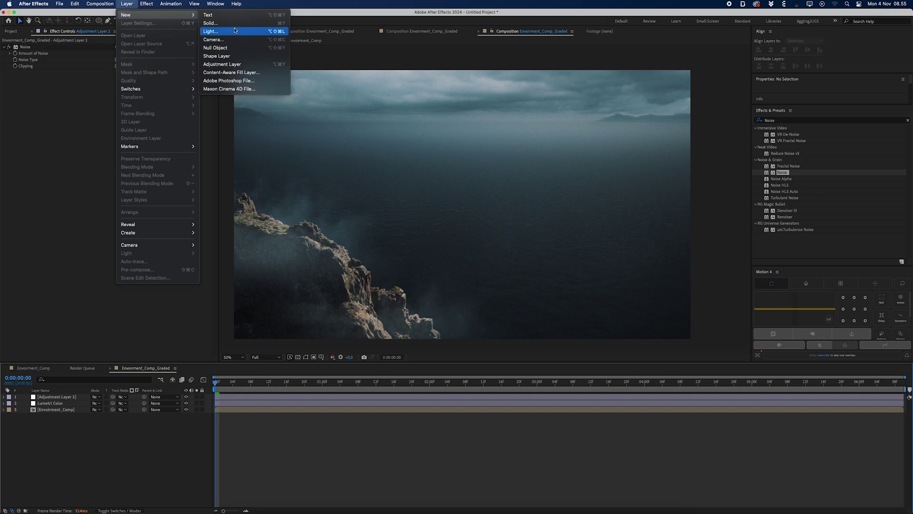
{"action": "left_click", "coordinate": [212, 23]}
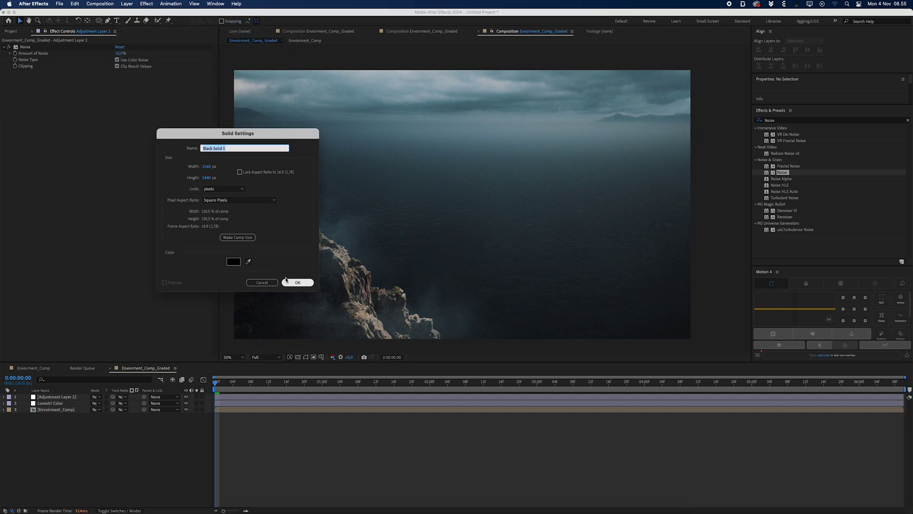
{"action": "left_click", "coordinate": [296, 282]}
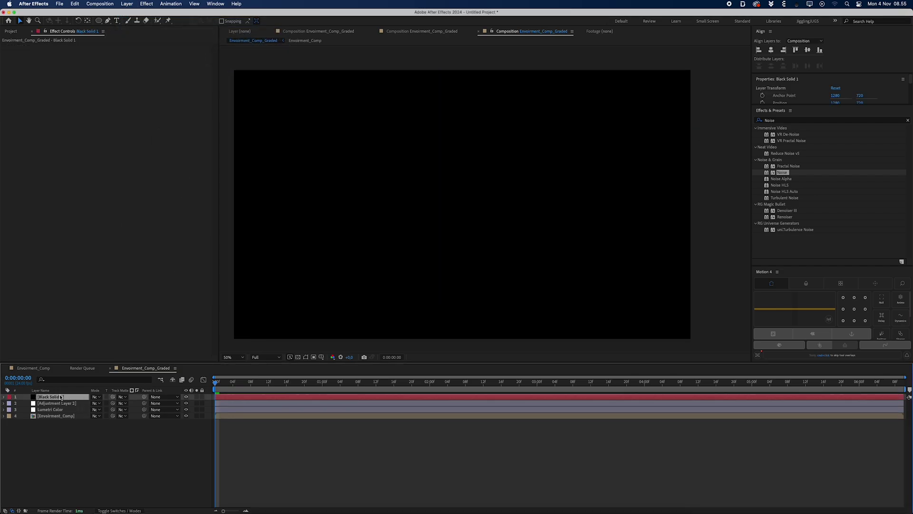
Step: Rename the black solid as Cinemascope and the adjustment layer carrying the grain effect as Noise
{"action": "key", "text": "Return"}
{"action": "type", "text": "Cinemascope"}
{"action": "key", "text": "Return"}
{"action": "key", "text": "super+Down"}
{"action": "key", "text": "Return"}
{"action": "type", "text": "Noise"}
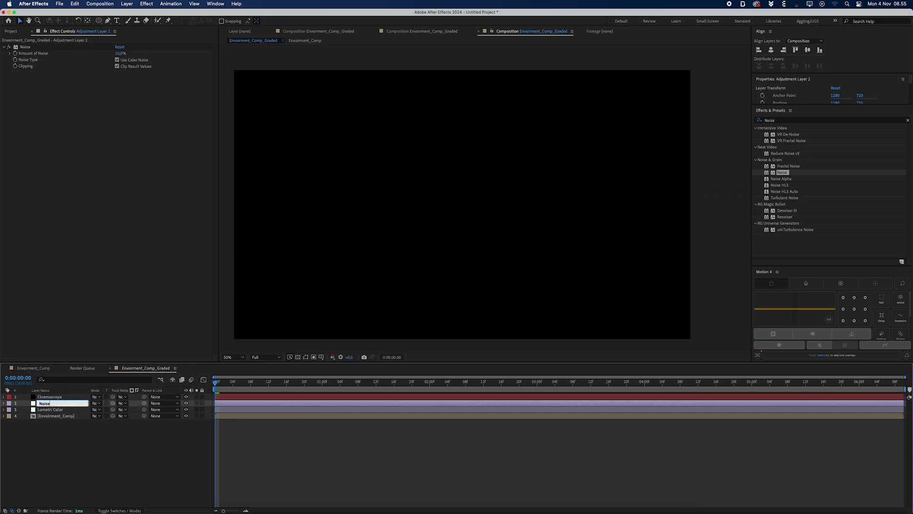
{"action": "key", "text": "Return"}
Step: Add a full-frame rectangular mask to the Cinemascope layer and set its mode to Subtract
{"action": "key", "text": "super+Up"}
{"action": "left_click_drag", "start_coordinate": [99, 21], "coordinate": [115, 19]}
{"action": "double_click", "coordinate": [100, 20]}
{"action": "key", "text": "v"}
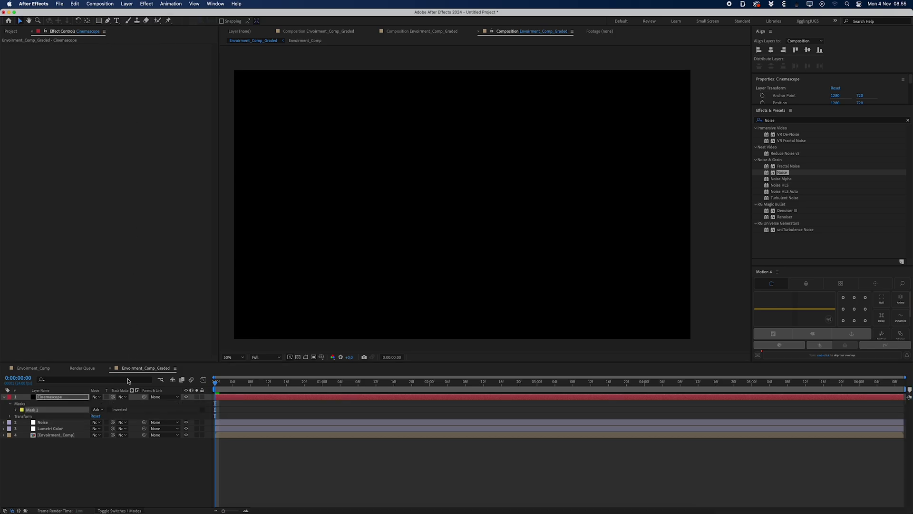
{"action": "key", "text": "m"}
{"action": "key", "text": "m"}
{"action": "left_click", "coordinate": [100, 405]}
{"action": "left_click", "coordinate": [98, 404]}
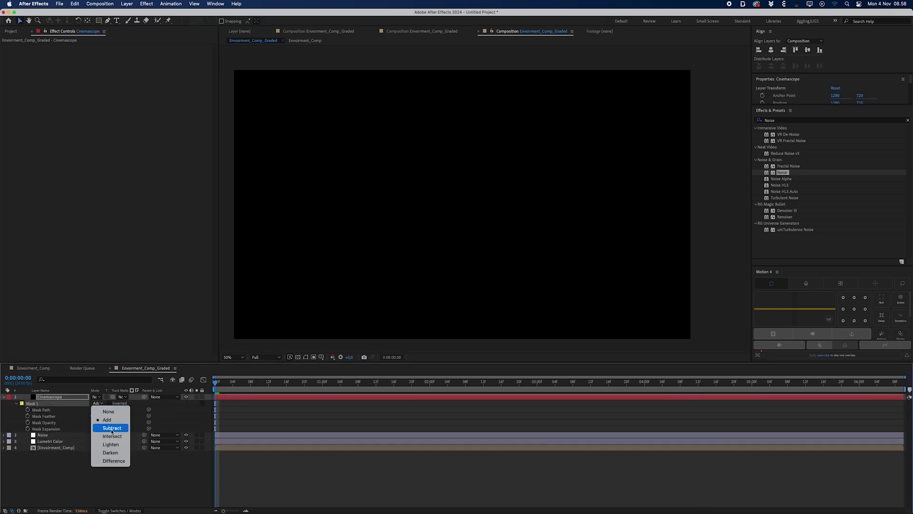
{"action": "left_click", "coordinate": [112, 428]}
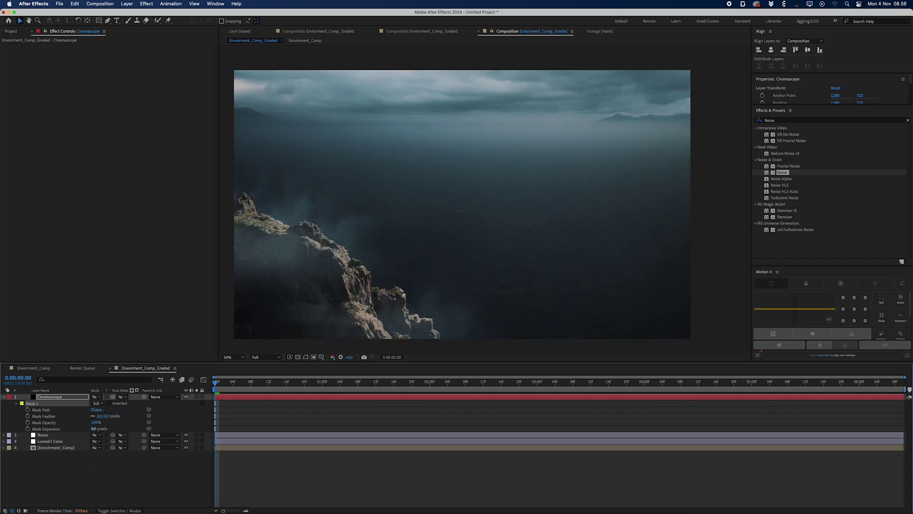
Step: Set the Cinemascope mask's expansion to -143 pixels and stretch its path horizontally past the frame's sides, leaving only top and bottom bars
{"action": "mouse_move", "coordinate": [45, 433]}
{"action": "left_mouse_down"}
{"action": "mouse_move", "coordinate": [2, 432]}
{"action": "mouse_move", "coordinate": [41, 428]}
{"action": "left_mouse_up"}
{"action": "key", "text": "comma"}
{"action": "left_click", "coordinate": [53, 410]}
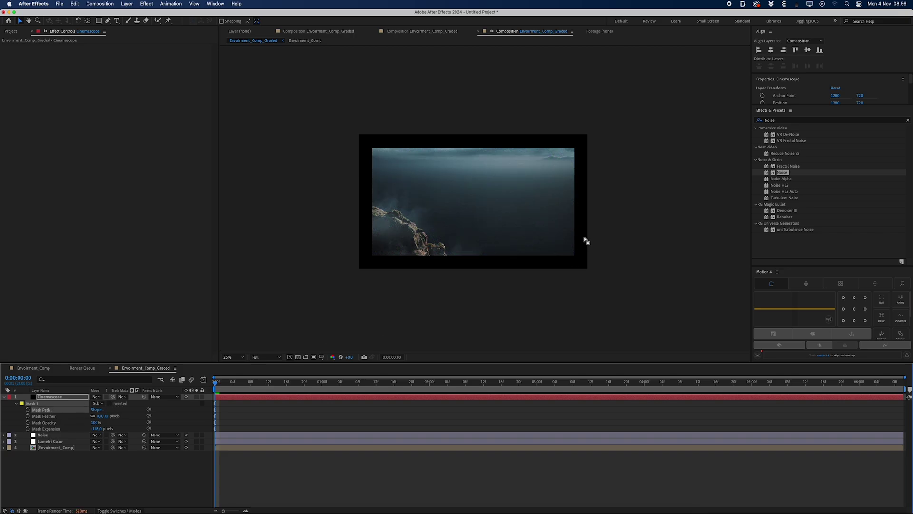
{"action": "left_click", "coordinate": [306, 358]}
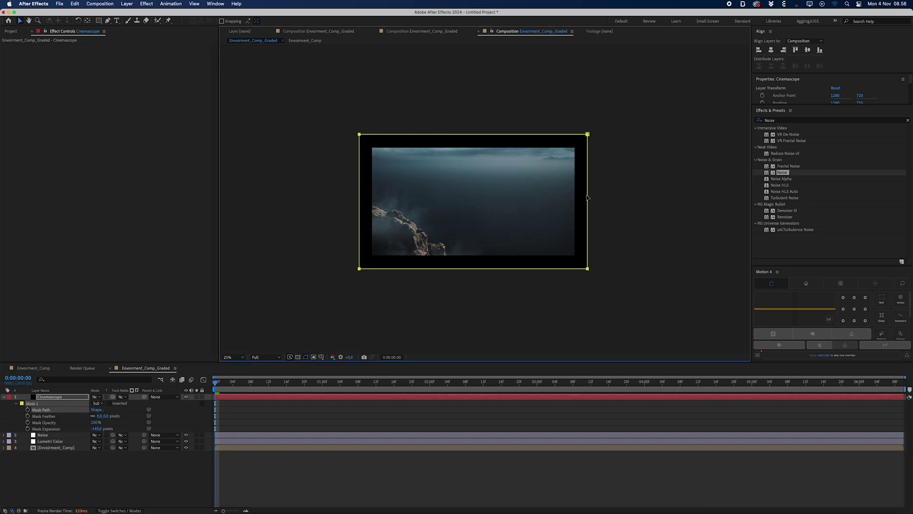
{"action": "key", "text": "super+t"}
{"action": "left_click_drag", "start_coordinate": [586, 201], "coordinate": [659, 201]}
{"action": "key", "text": "period"}
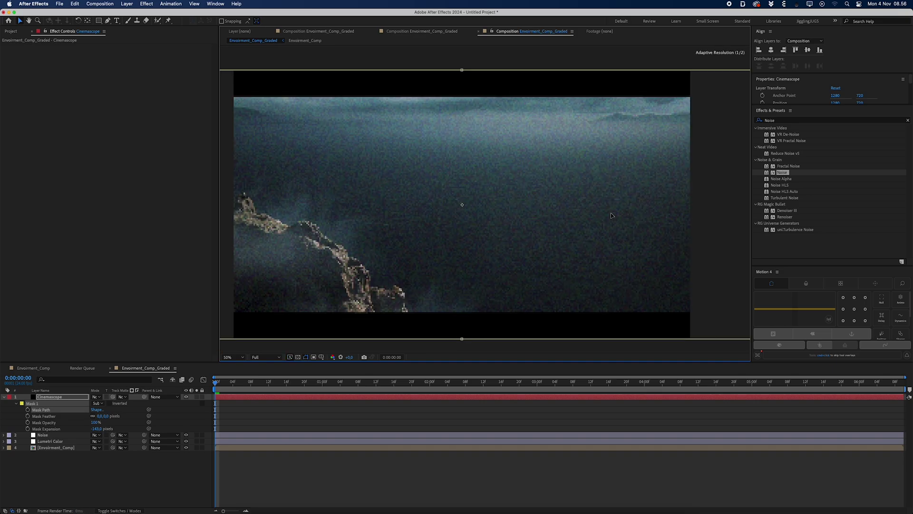
Step: Thin the cinematic bars by setting Mask Expansion to -94 pixels, collapse the layer's properties and play back the graded composition
{"action": "mouse_move", "coordinate": [97, 429]}
{"action": "left_mouse_down"}
{"action": "mouse_move", "coordinate": [124, 423]}
{"action": "mouse_move", "coordinate": [88, 428]}
{"action": "left_mouse_up"}
{"action": "left_click", "coordinate": [94, 500]}
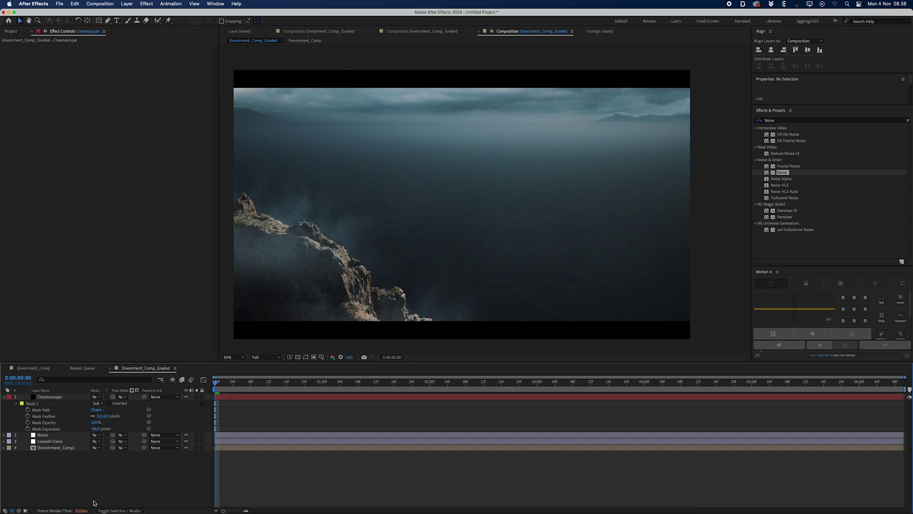
{"action": "key", "text": "u"}
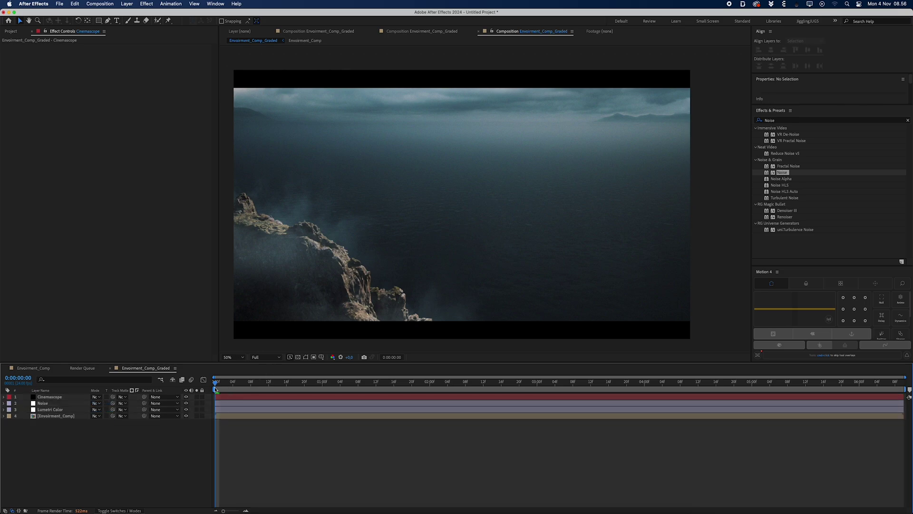
{"action": "key", "text": "space"}
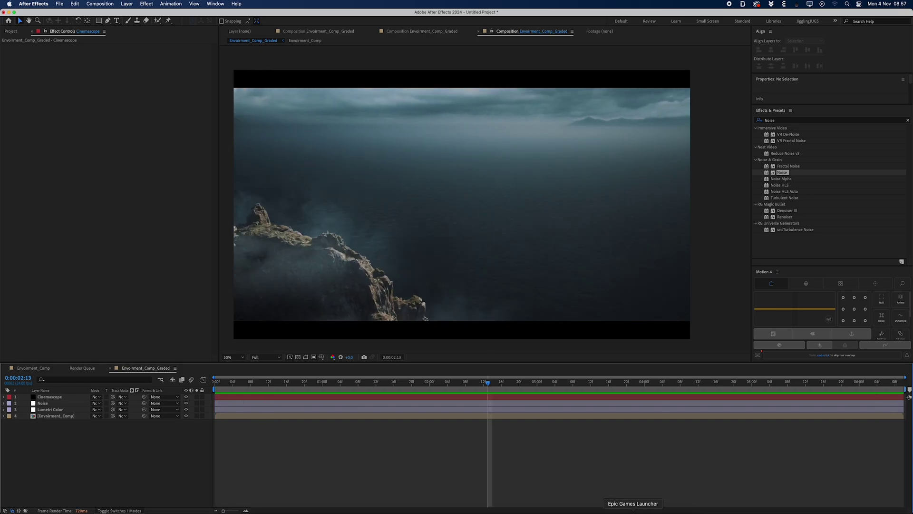
Step: Switch to Unreal Engine through the Epic Games Launcher and hide the Landscape actor in the Darker_Sky level
{"action": "left_click", "coordinate": [633, 510]}
{"action": "left_click", "coordinate": [510, 278]}
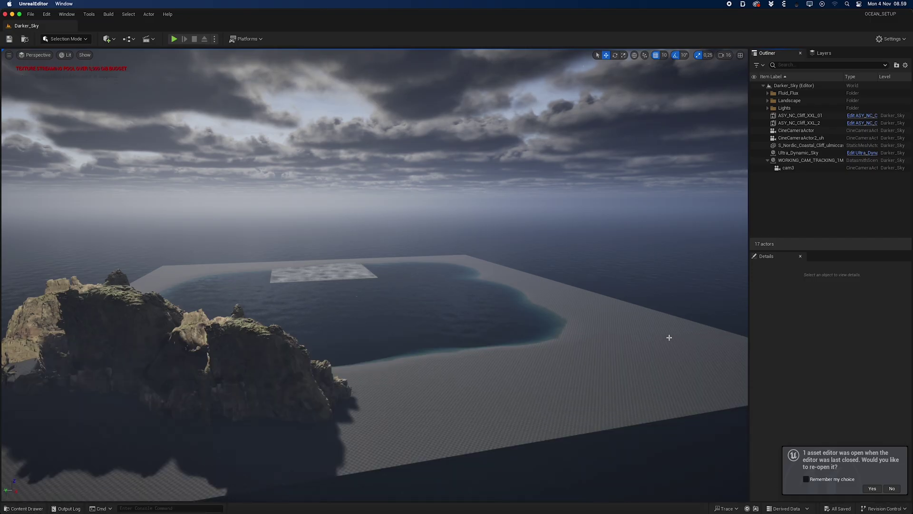
{"action": "left_click", "coordinate": [656, 353]}
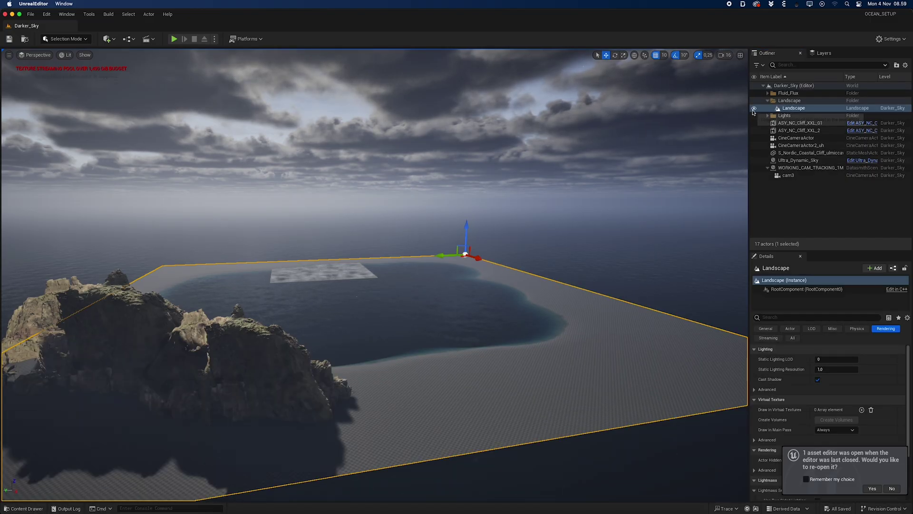
{"action": "left_click", "coordinate": [754, 108]}
Step: Inspect the cliff actors one by one, toggling the visibility of ASY_NC_Cliff_XXL_01 off and on, and clear the selection
{"action": "left_click", "coordinate": [816, 155]}
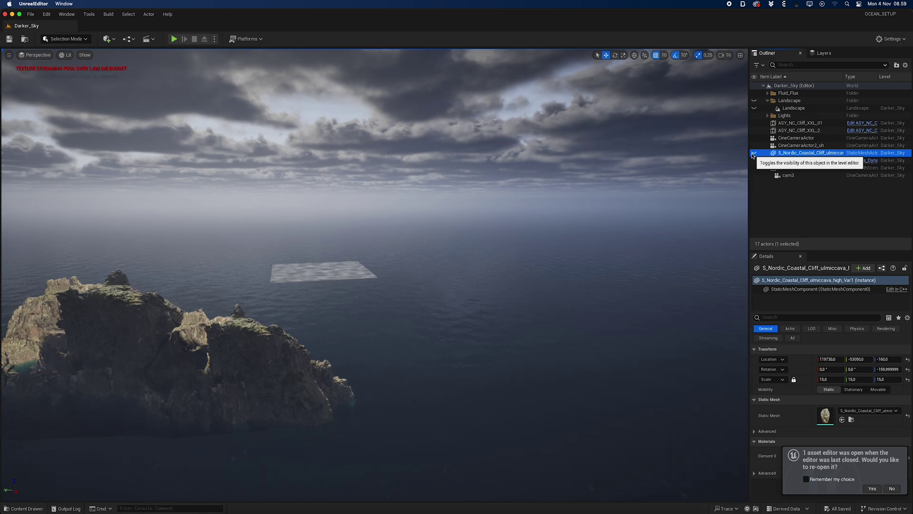
{"action": "left_click", "coordinate": [781, 130]}
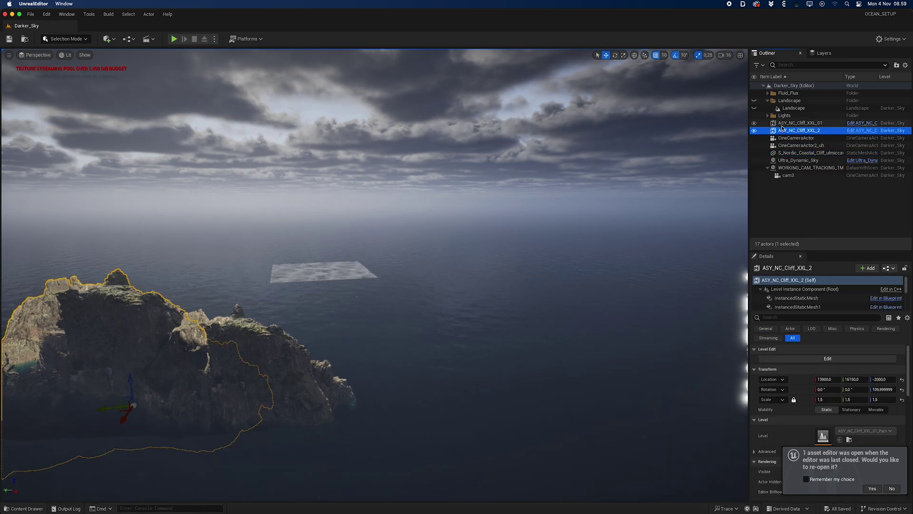
{"action": "key", "text": "Up"}
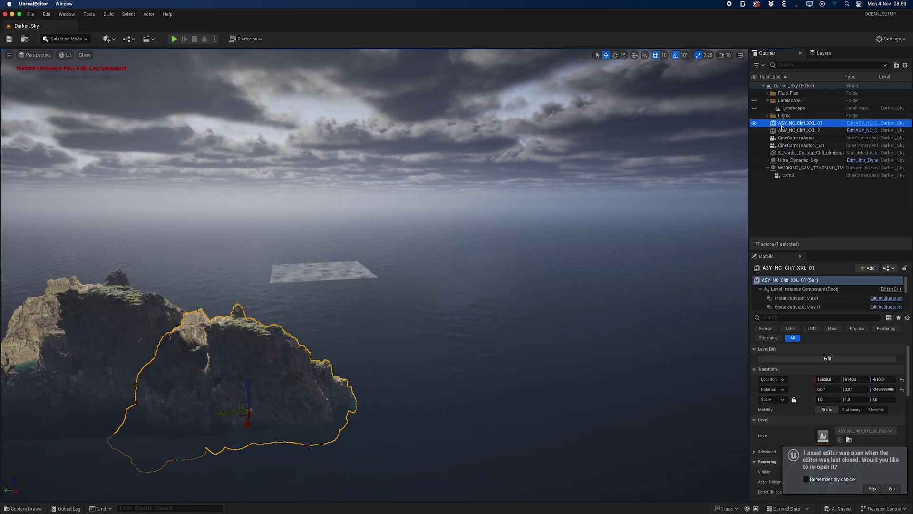
{"action": "left_click", "coordinate": [753, 124]}
{"action": "left_click", "coordinate": [754, 124]}
{"action": "left_click", "coordinate": [798, 205]}
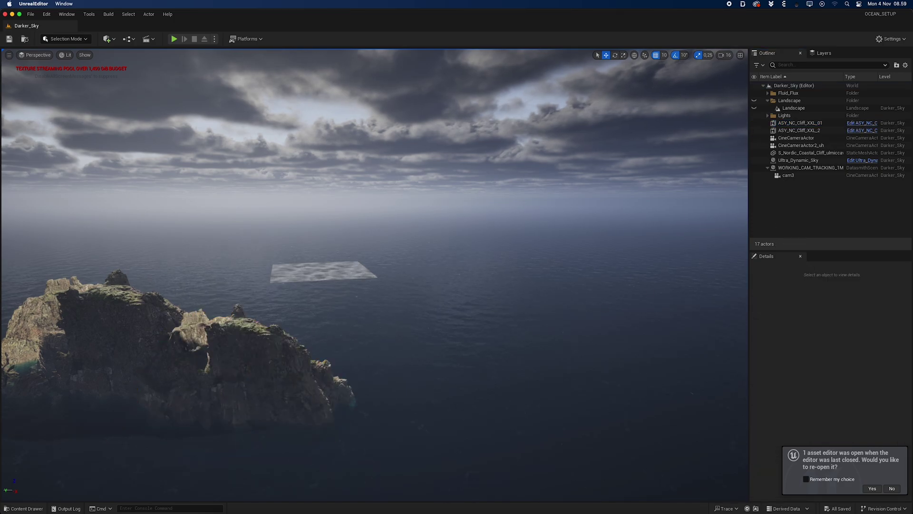
Step: Fly through the Darker_Sky level to examine the ocean, cliffs and cloudy horizon without the landscape
{"action": "left_click_drag", "start_coordinate": [516, 334], "coordinate": [583, 322]}
{"action": "key", "text": "w"}
{"action": "key", "text": "s"}
{"action": "key", "text": "d"}
{"action": "key", "text": "a"}
{"action": "key", "text": "d"}
{"action": "key", "text": "s"}
{"action": "key", "text": "w"}
{"action": "key", "text": "s"}
{"action": "key", "text": "a"}
{"action": "key", "text": "e"}
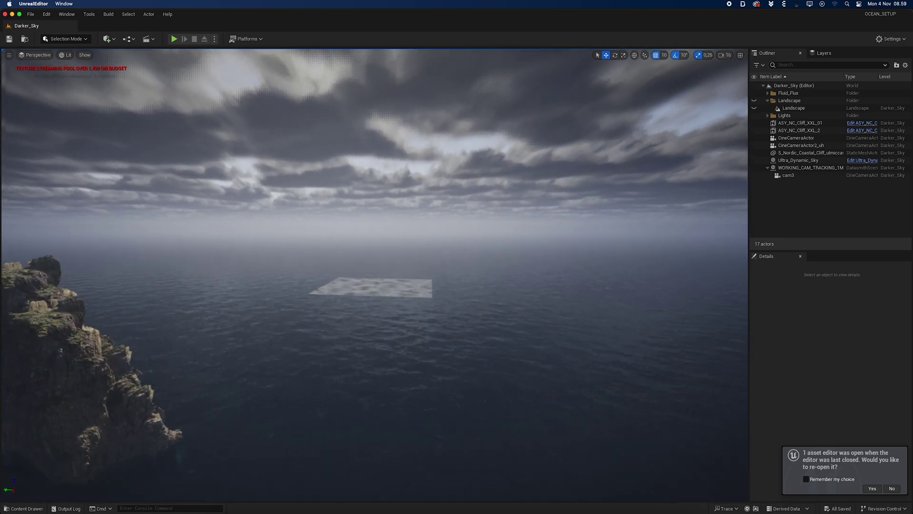
{"action": "left_click_drag", "start_coordinate": [452, 266], "coordinate": [449, 266]}
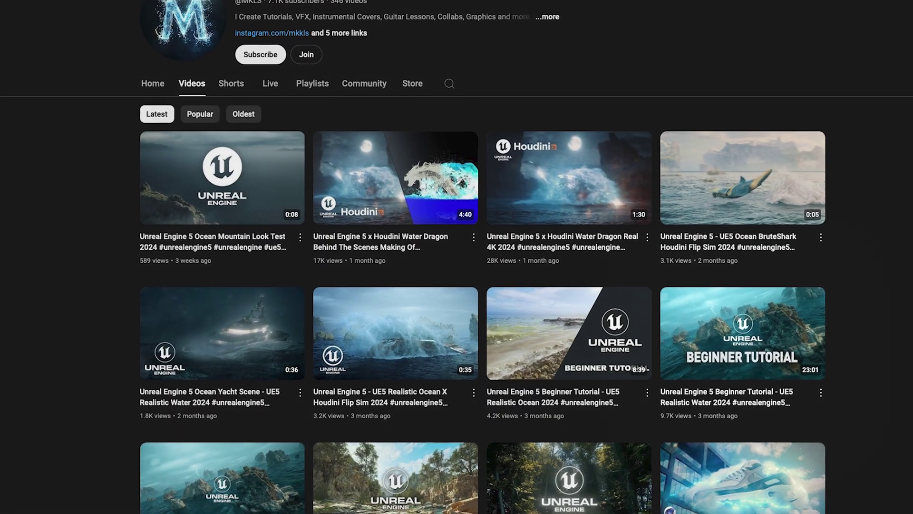